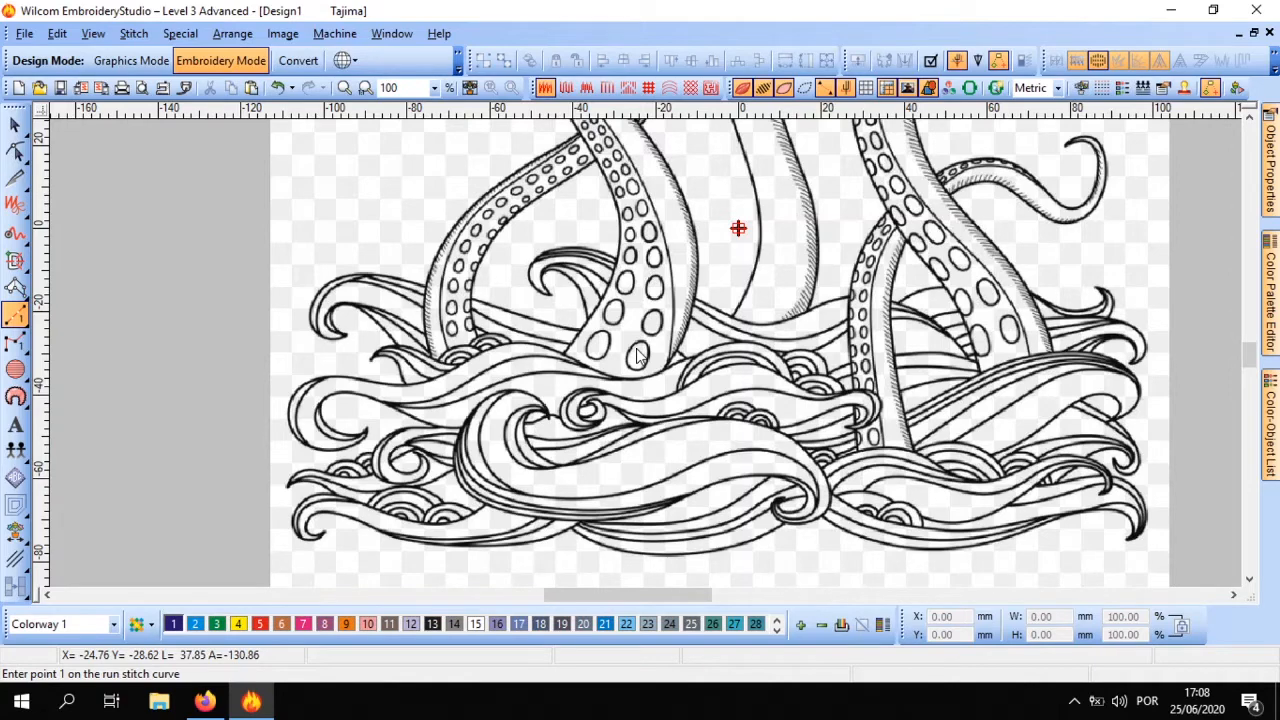
With the single Run tool, trace the large left tentacle's outer edge from the waves up to the crossing with the smaller tentacle
scroll(640, 355, up, 1)
scroll(640, 355, down, 2)
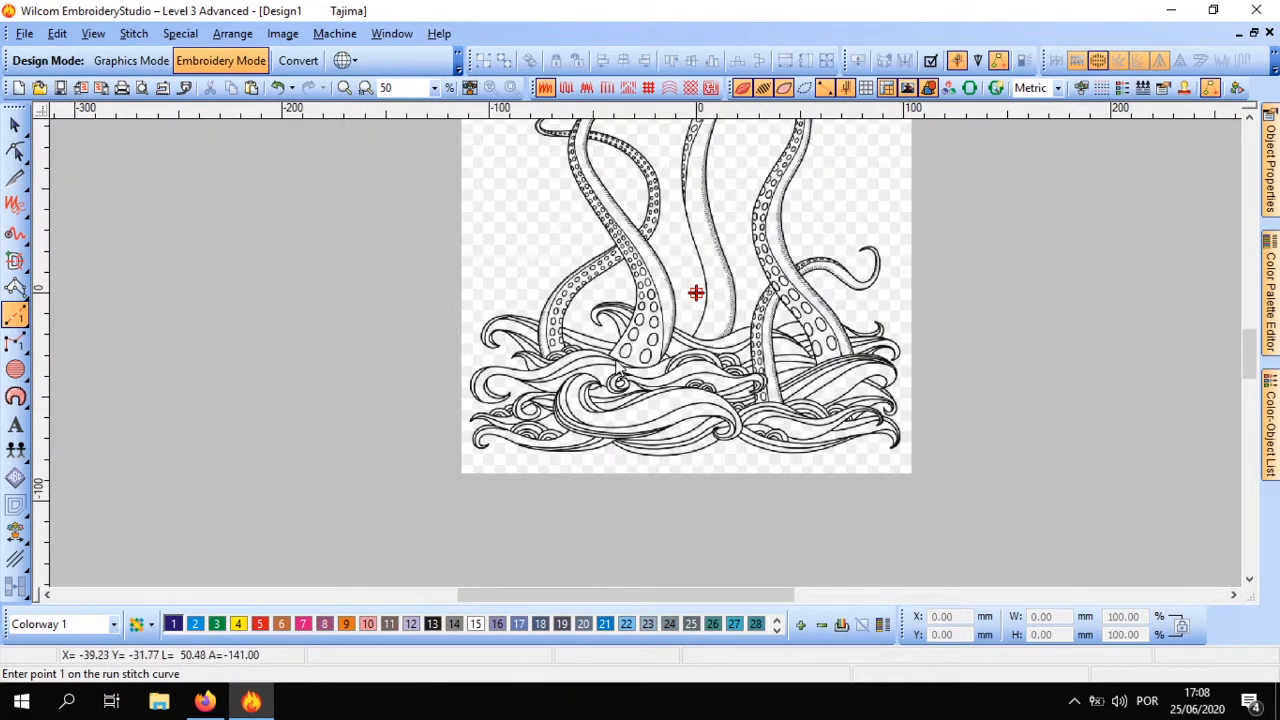
scroll(622, 362, up, 1)
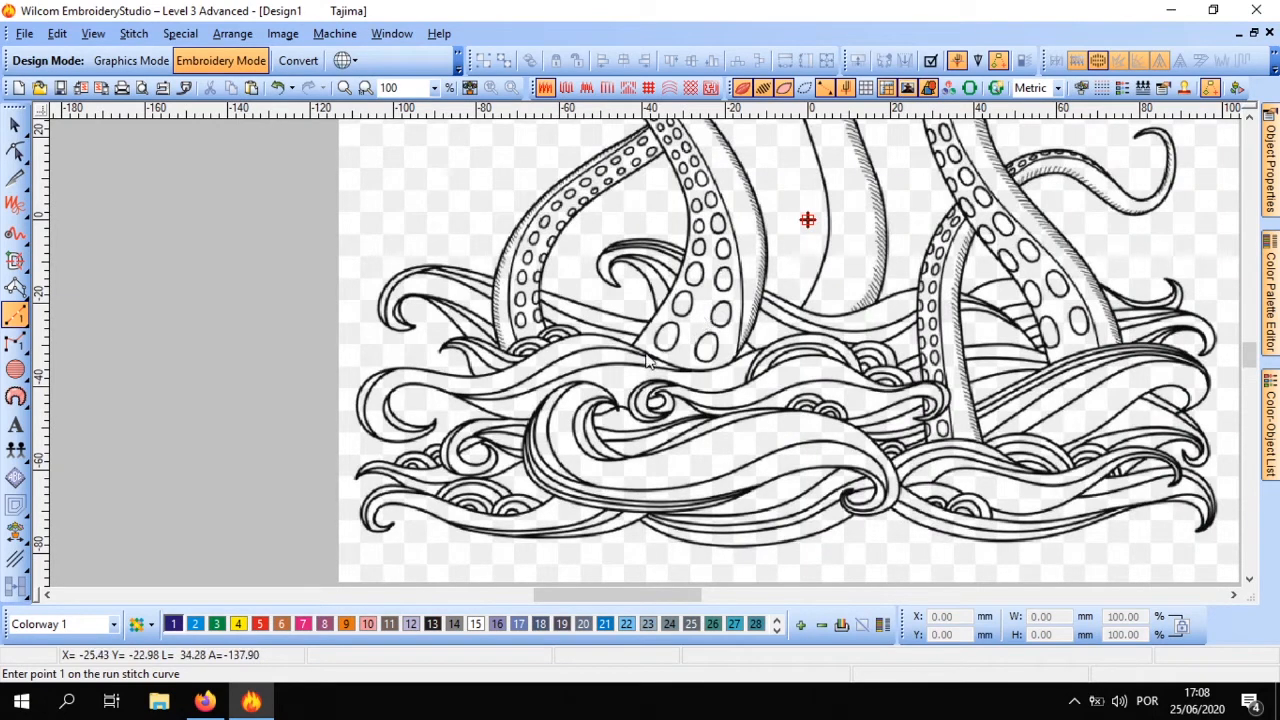
scroll(650, 362, up, 1)
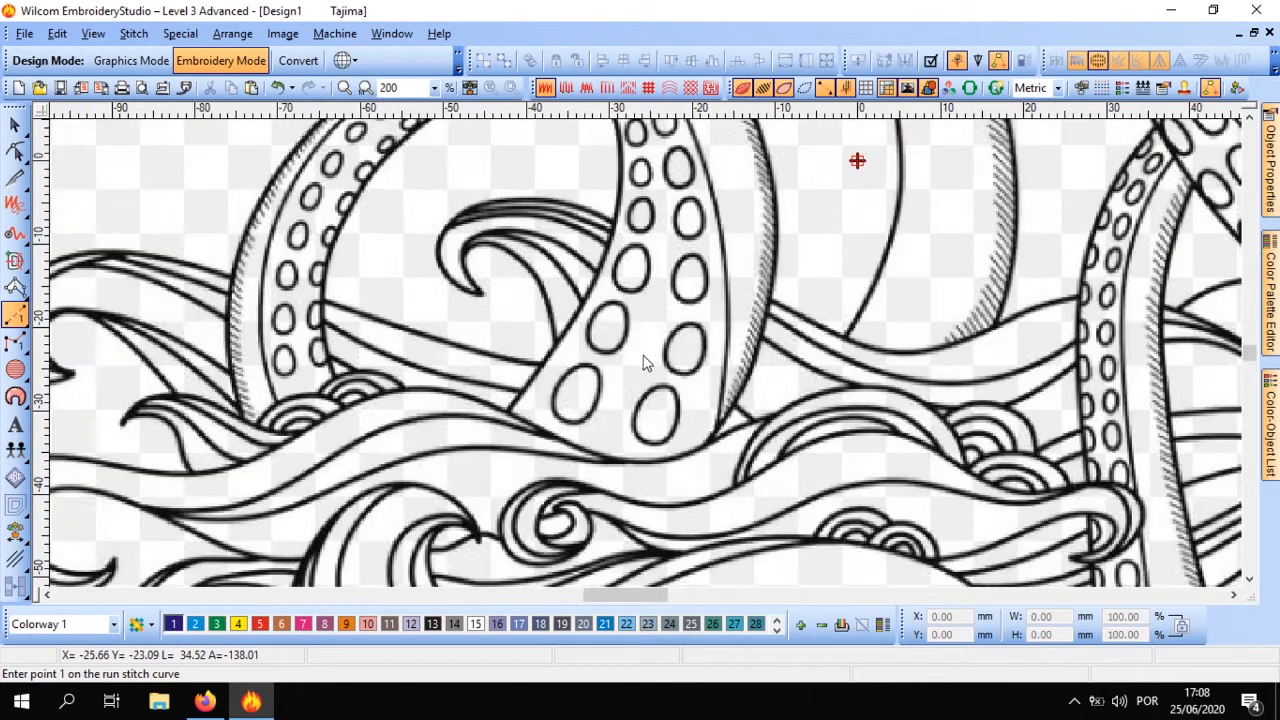
click(15, 322)
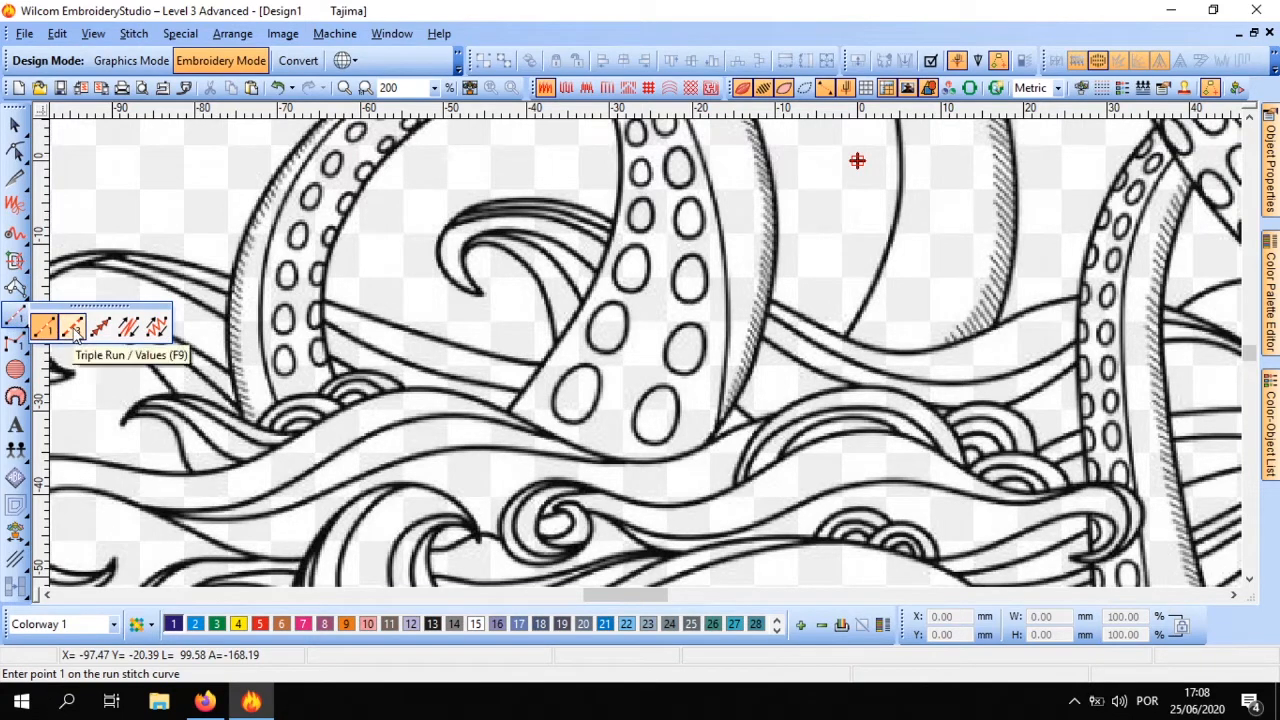
click(44, 330)
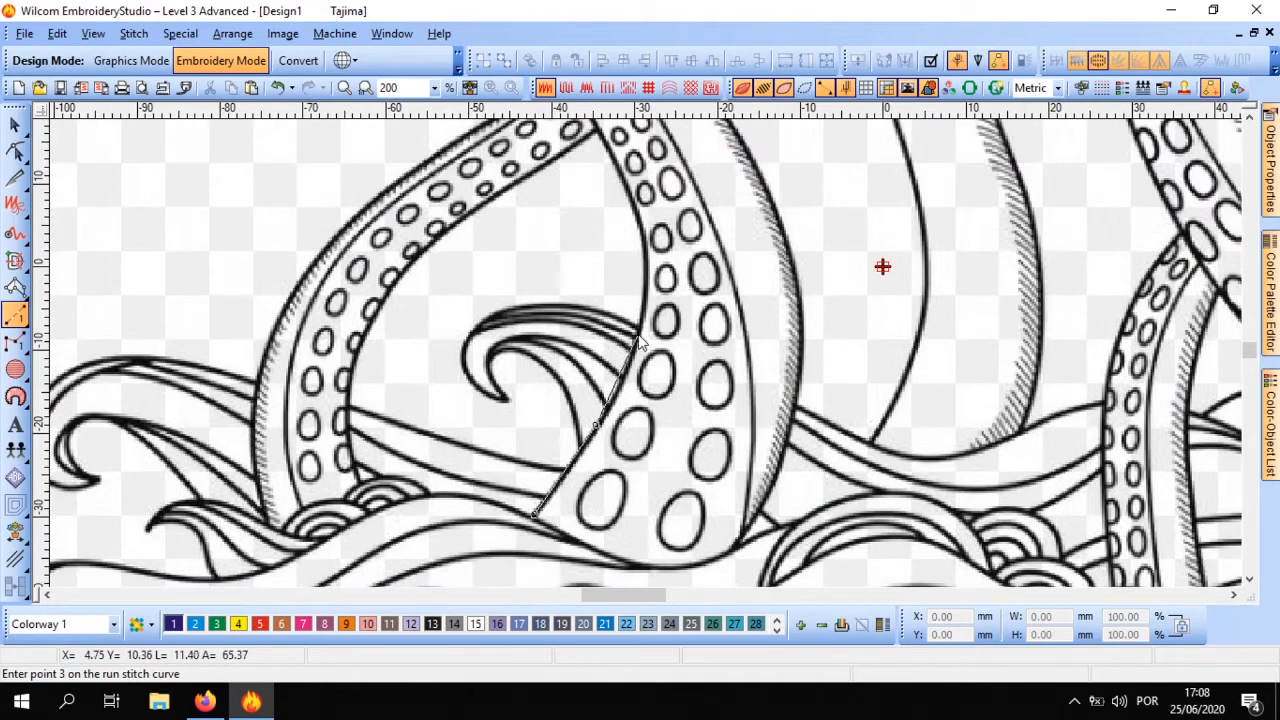
click(641, 333)
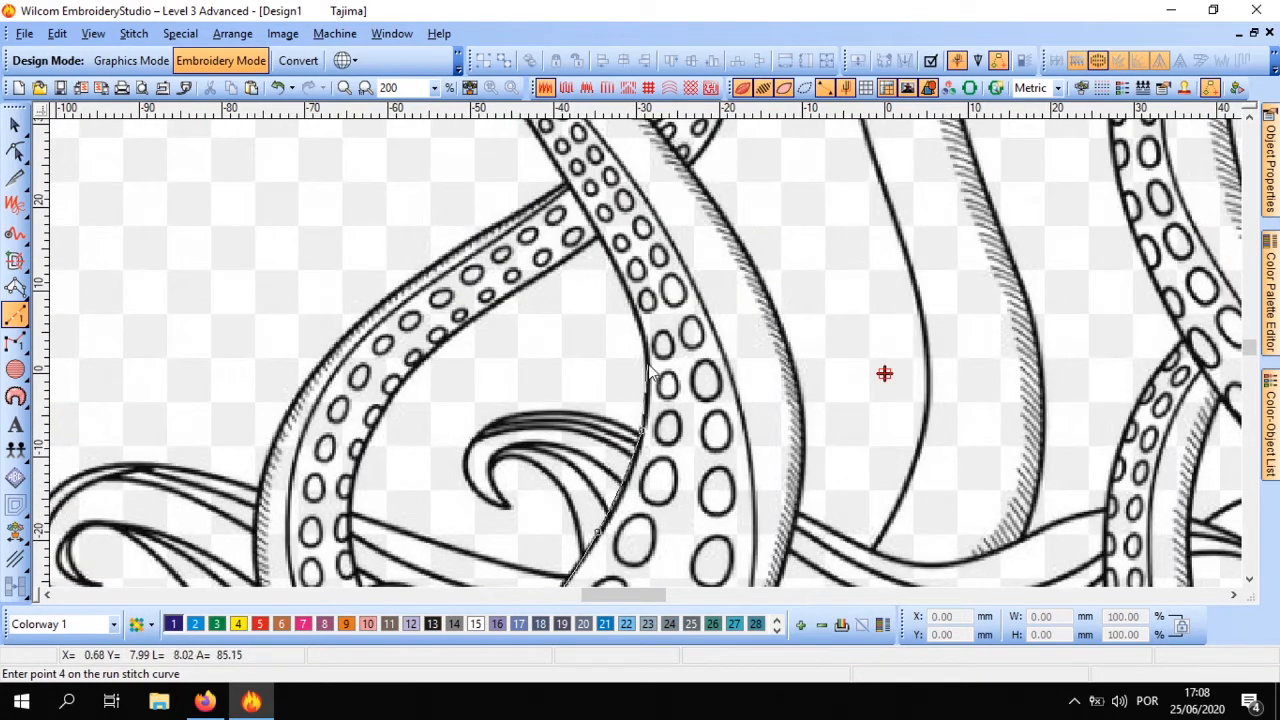
click(649, 372)
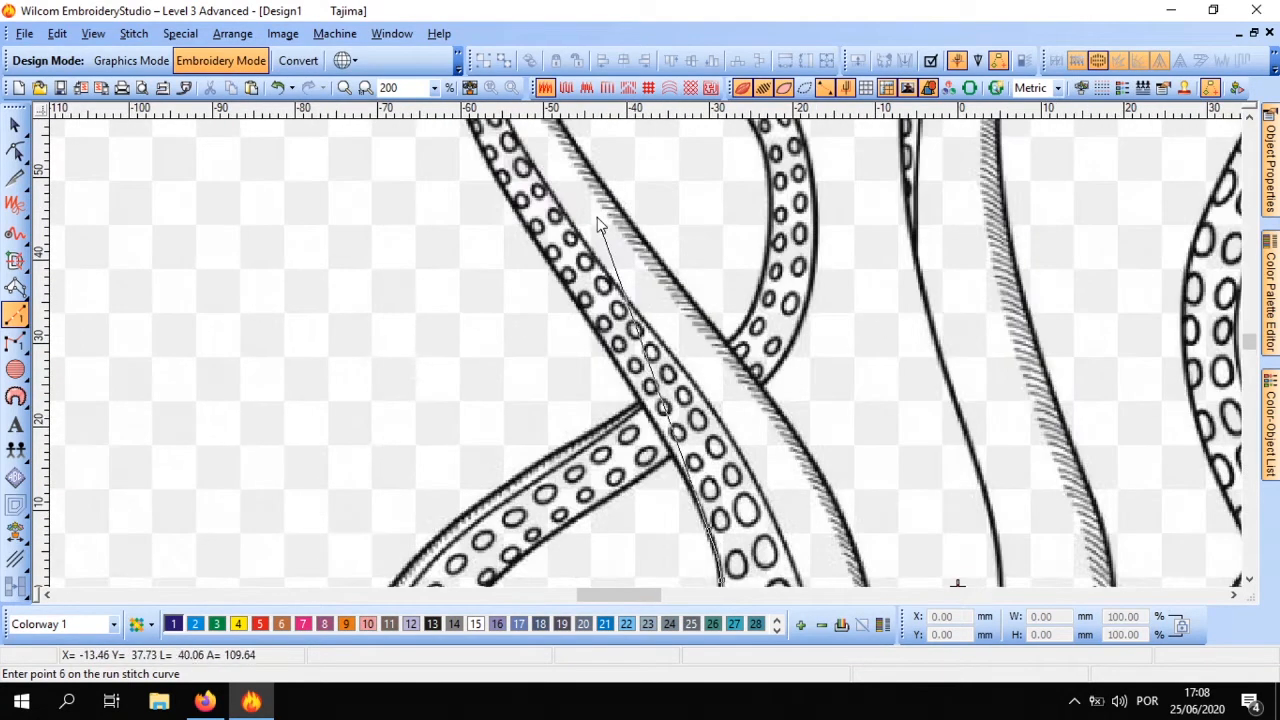
click(652, 417)
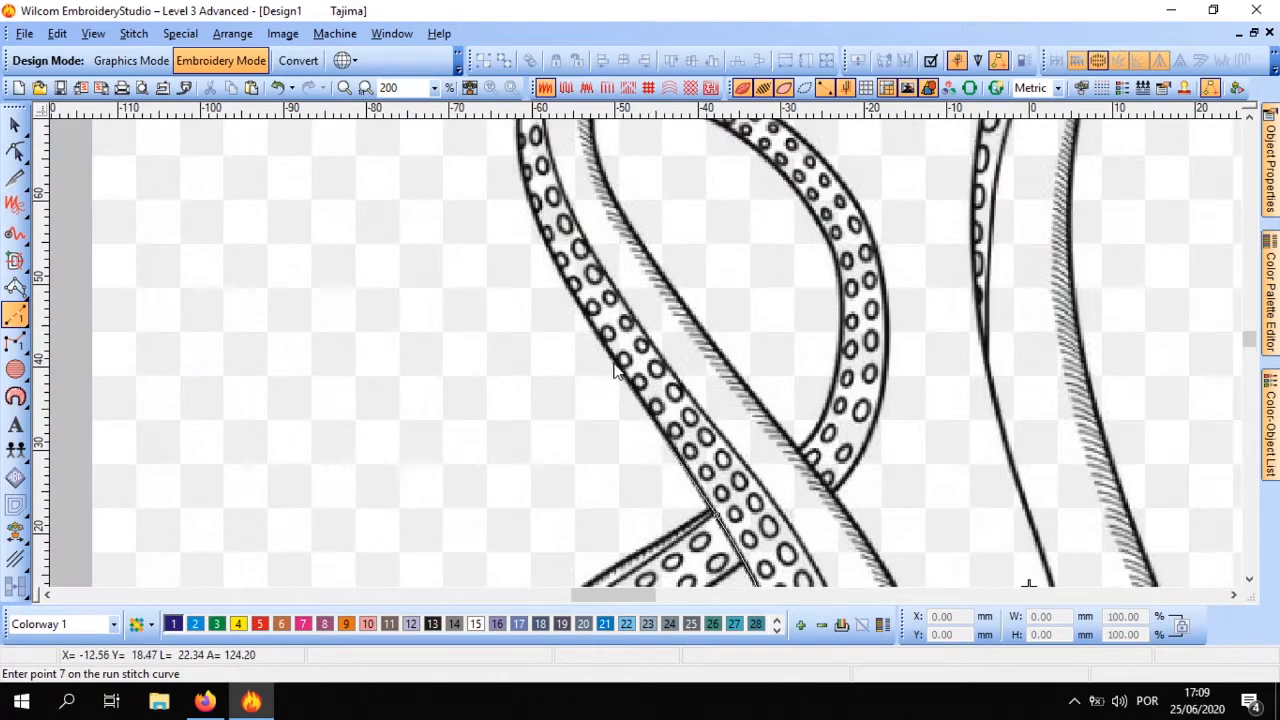
Continue the run stitch curve up the tentacle's outer edge, past the thin curled tentacle, to the bend below the ship
click(620, 372)
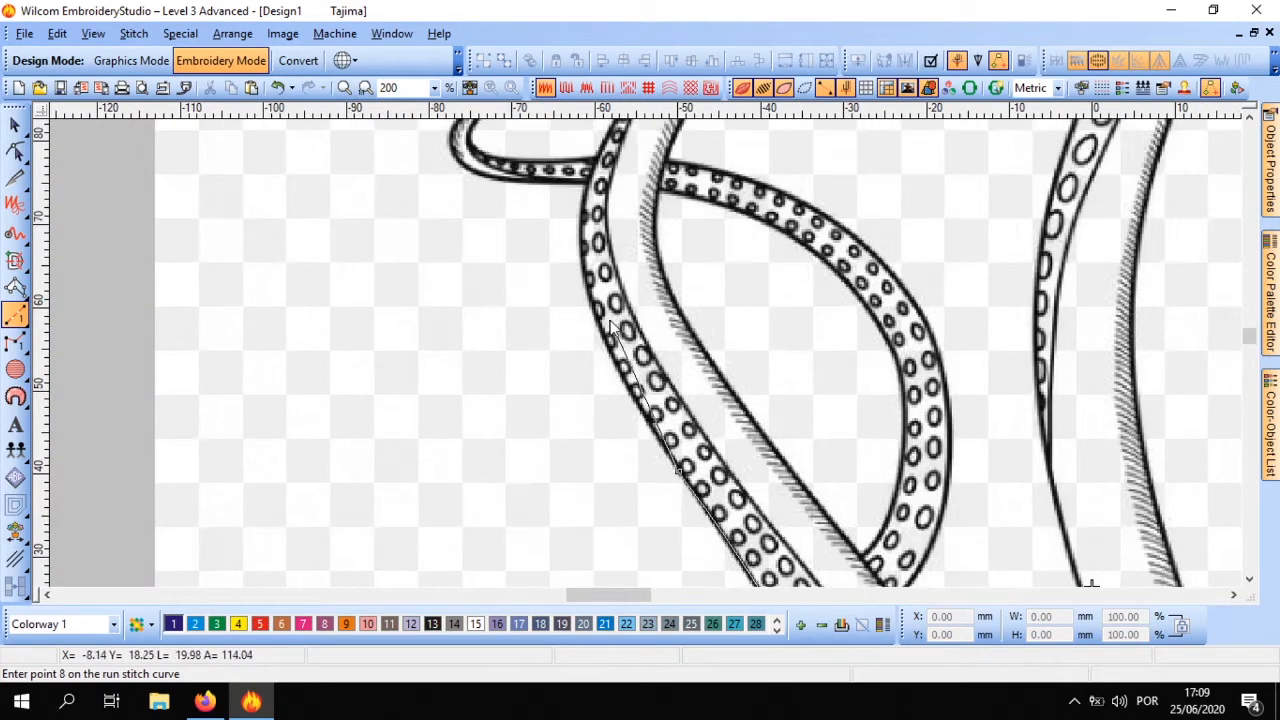
click(597, 314)
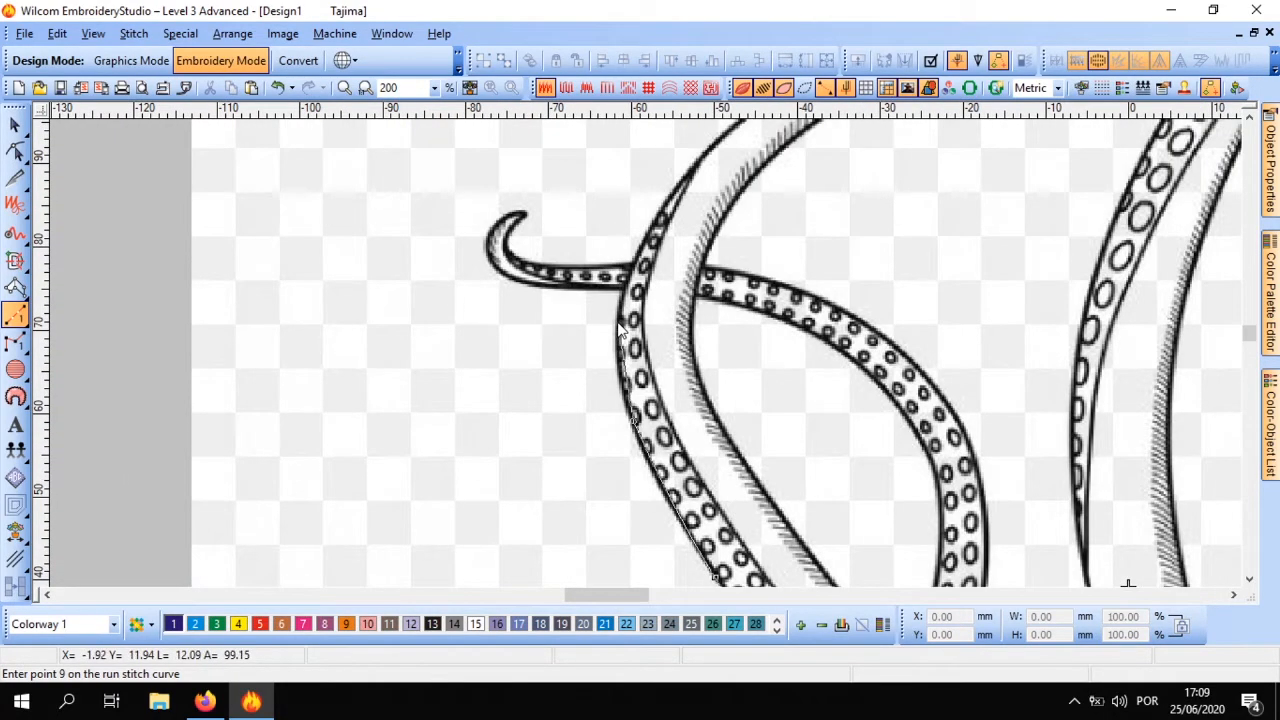
click(645, 232)
click(690, 268)
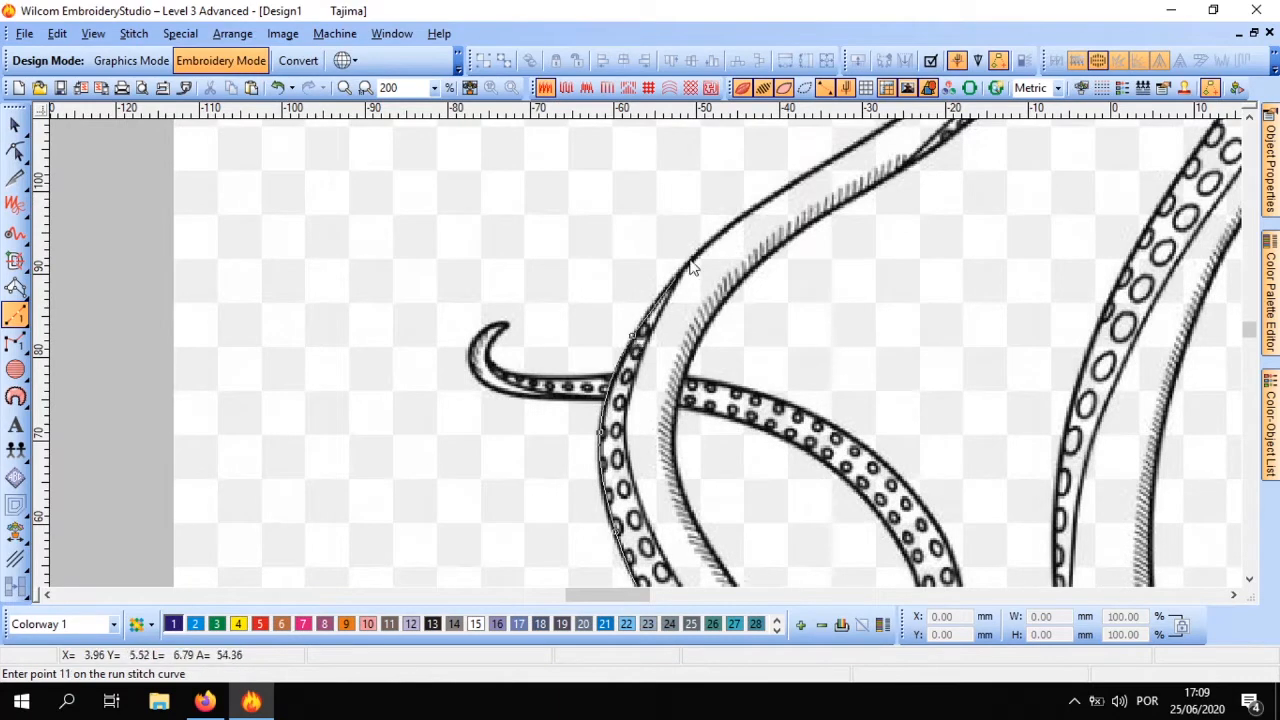
click(652, 347)
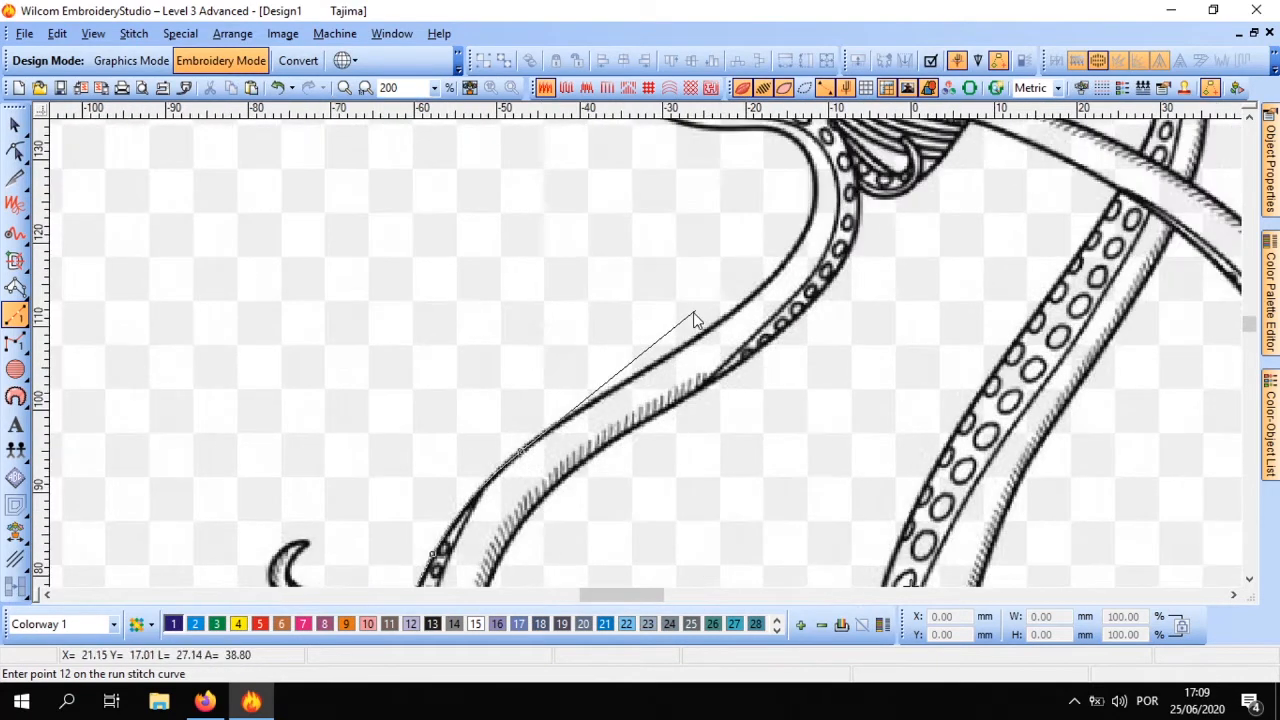
click(667, 358)
click(787, 271)
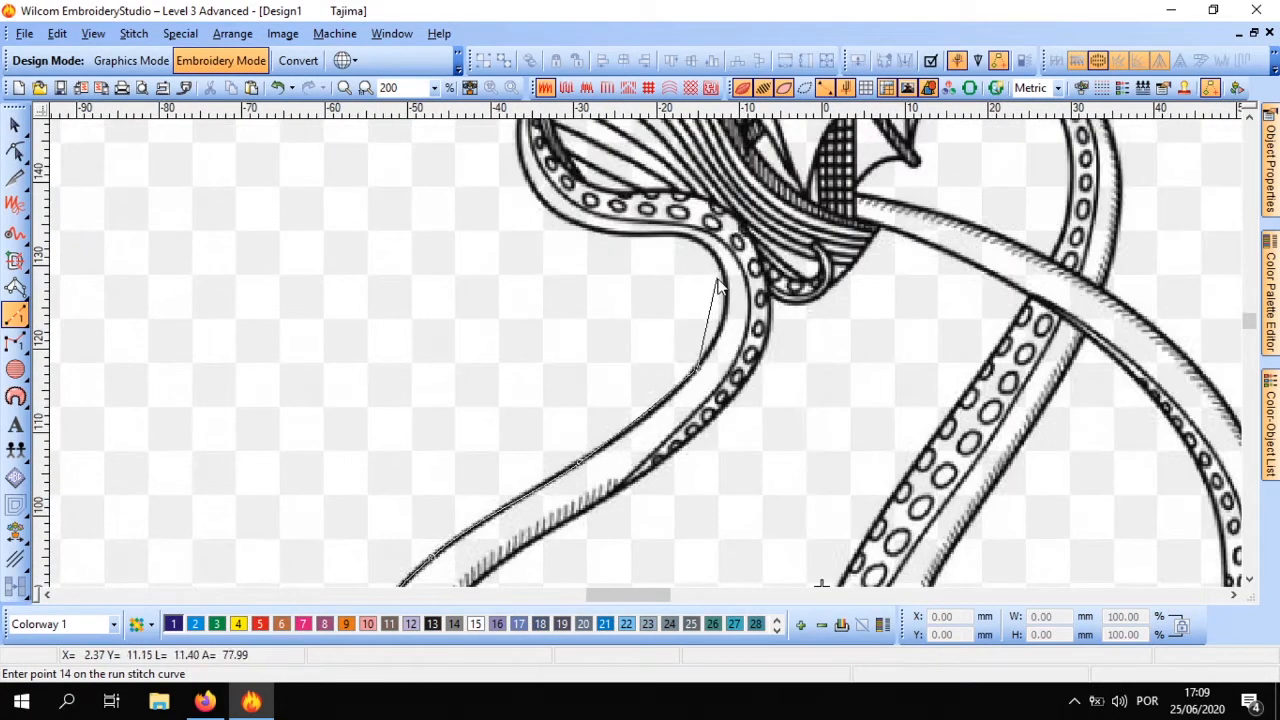
Trace the run stitch around the tentacle's upper bend and along its outer edge to where it meets the ship's hull
click(727, 289)
click(710, 253)
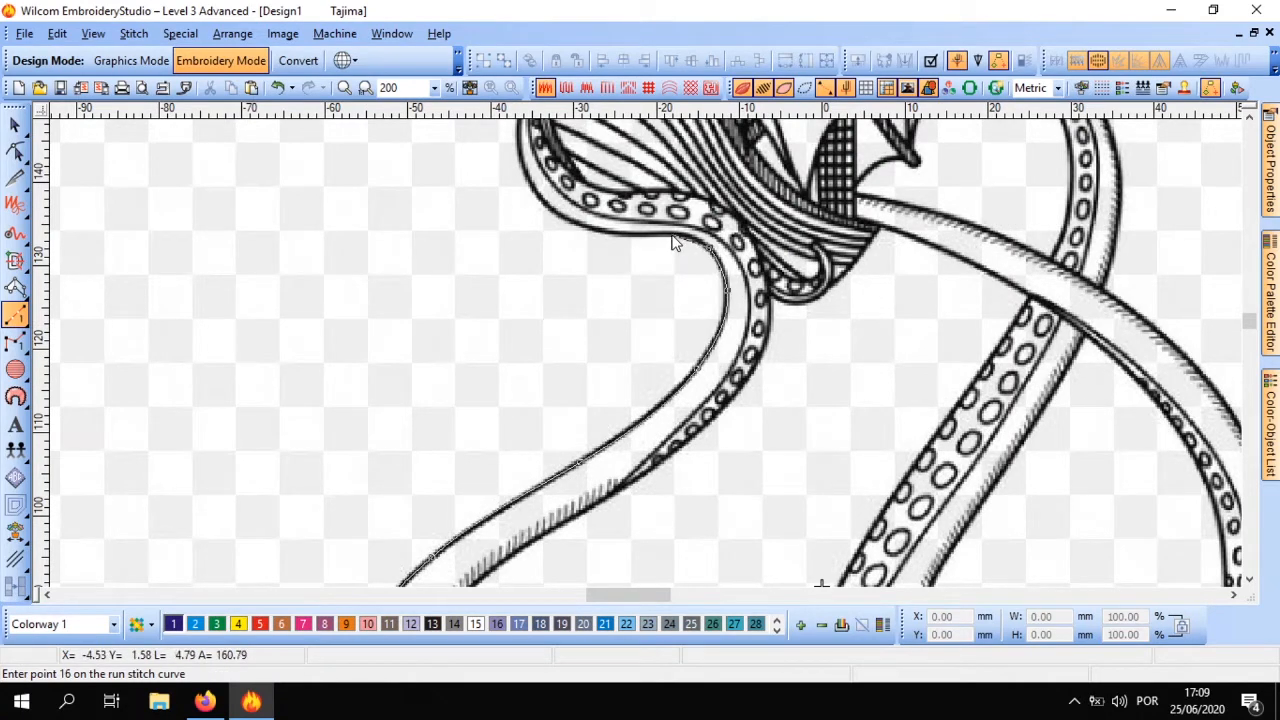
click(617, 238)
click(536, 199)
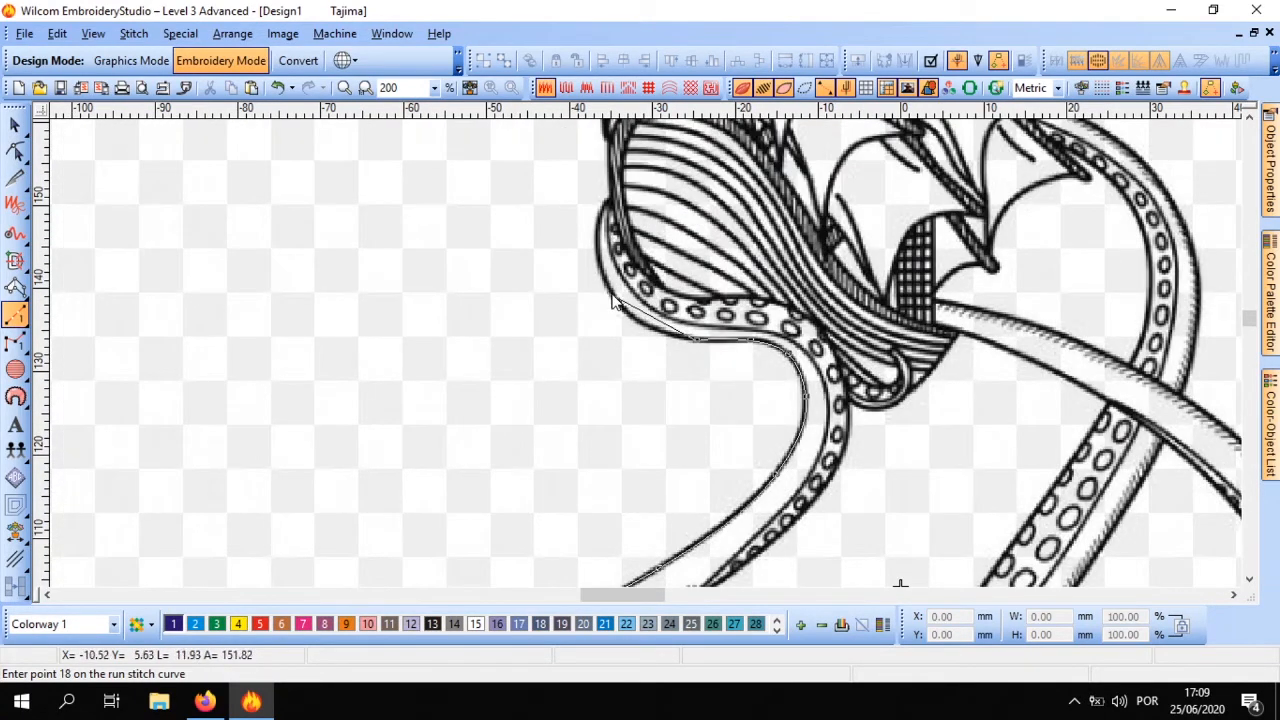
click(609, 296)
click(599, 266)
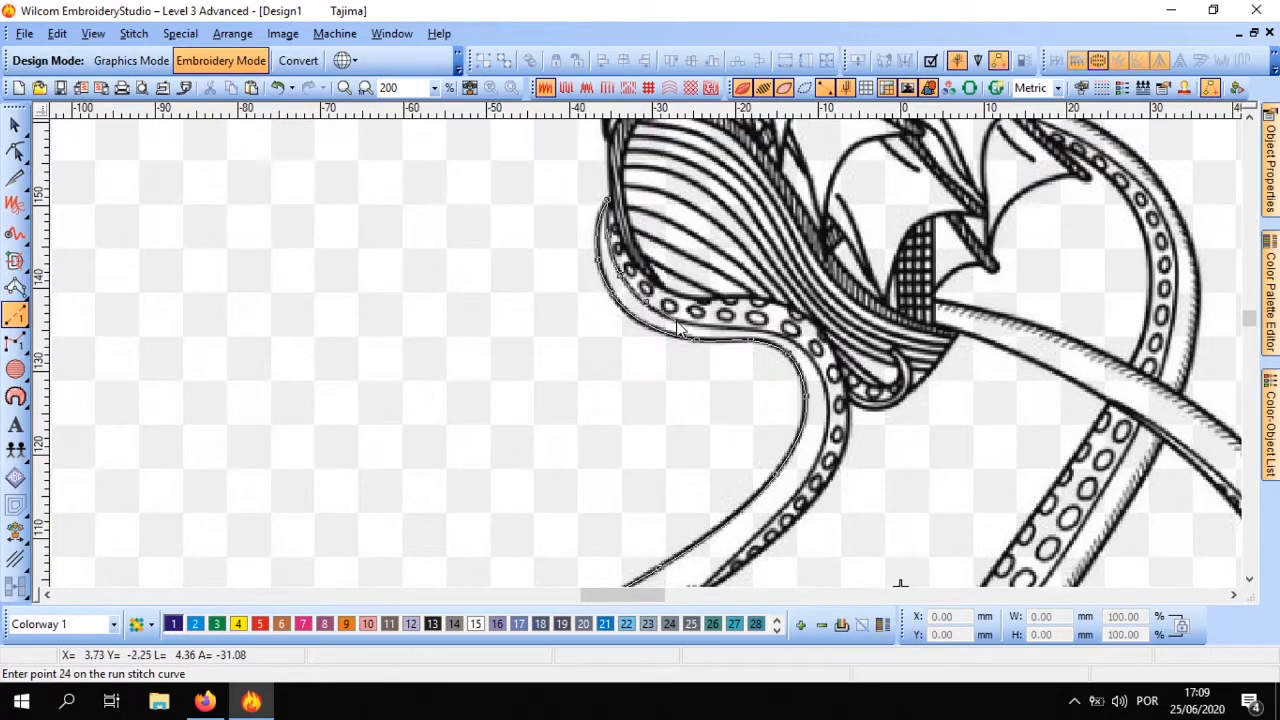
Bring the run stitch back from the hull along the inner line beside the suckers and around the upper bend
click(727, 334)
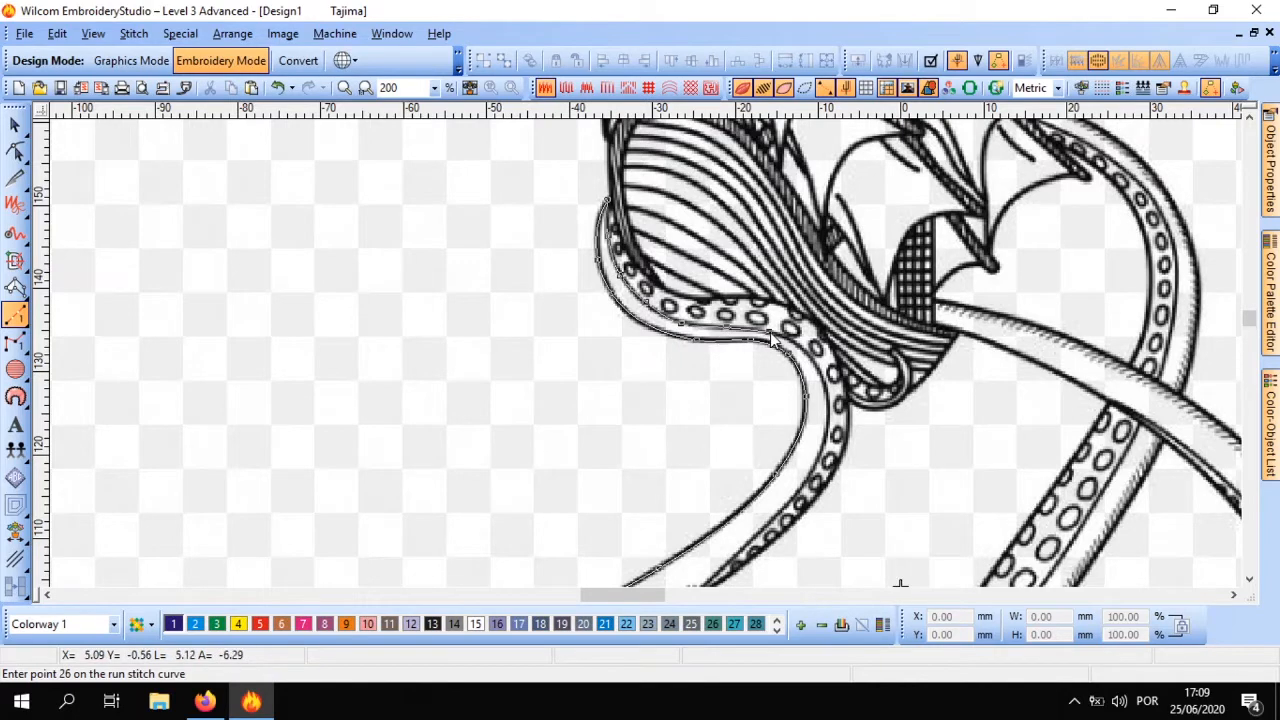
click(805, 359)
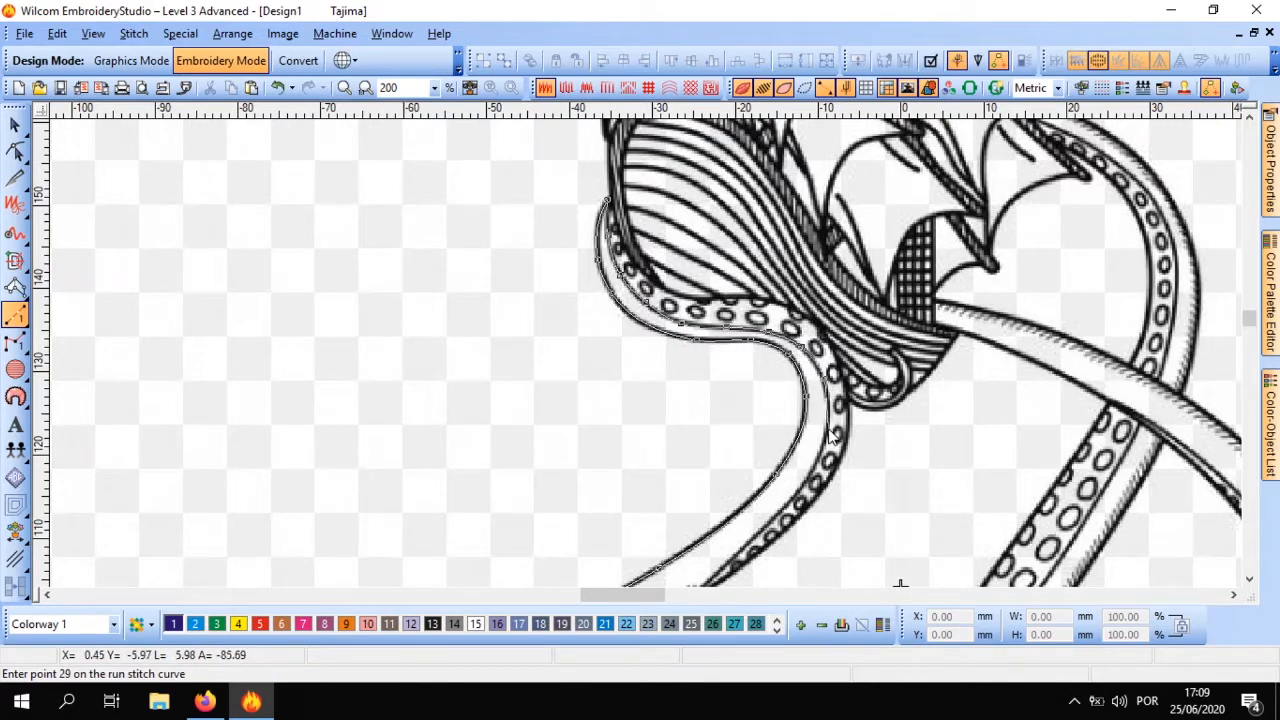
middle_click(714, 465)
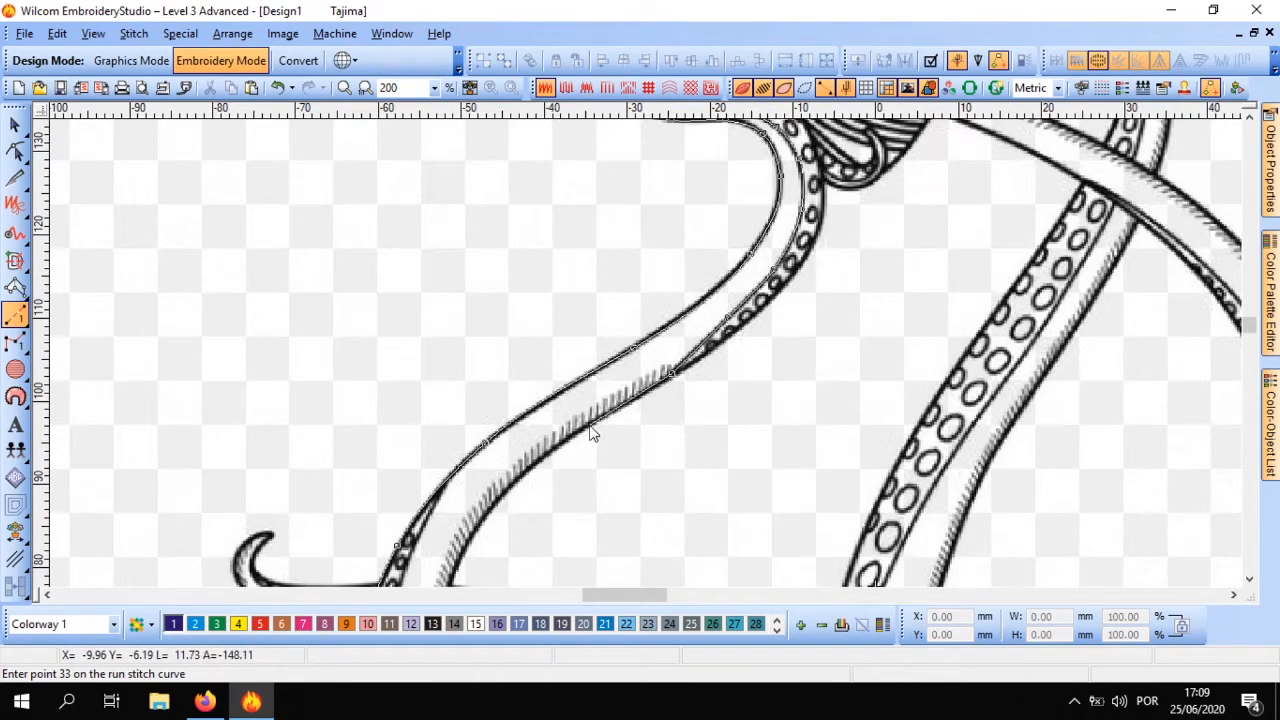
Continue the run stitch down the tentacle's hatched edge, past the thin tentacle's upper crossing, towards its lower crossing
right_click(582, 428)
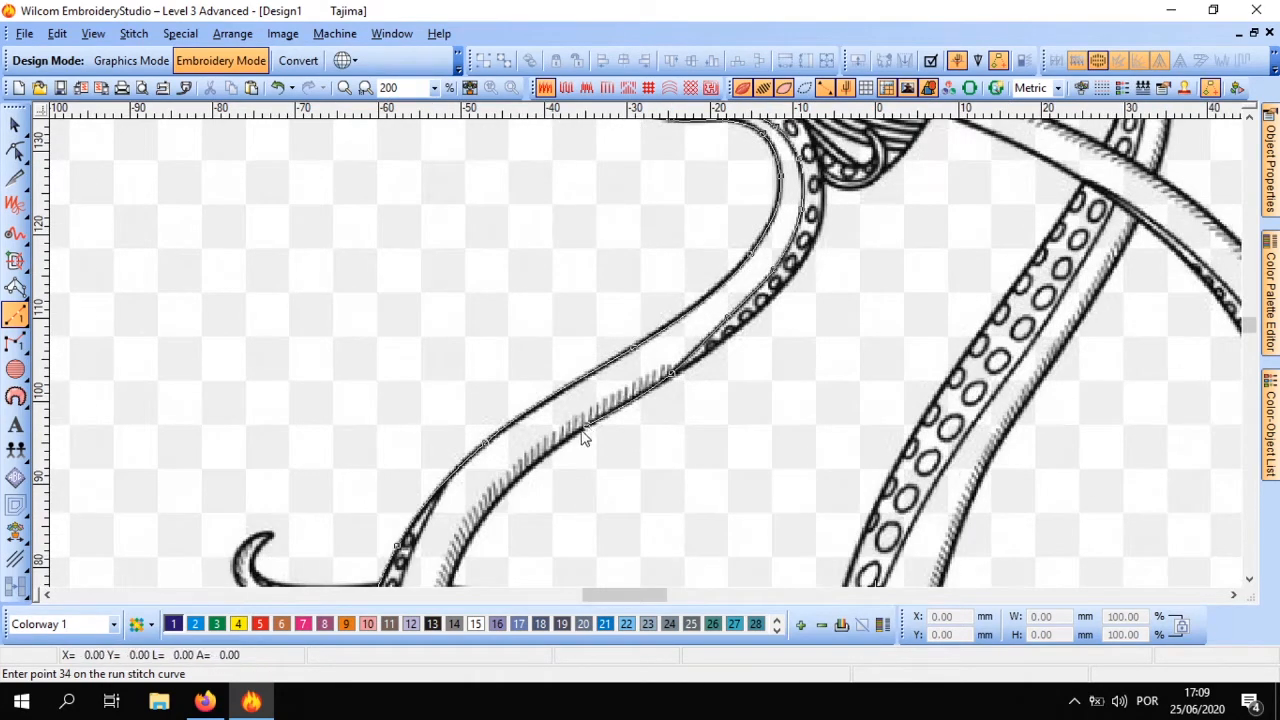
right_click(610, 294)
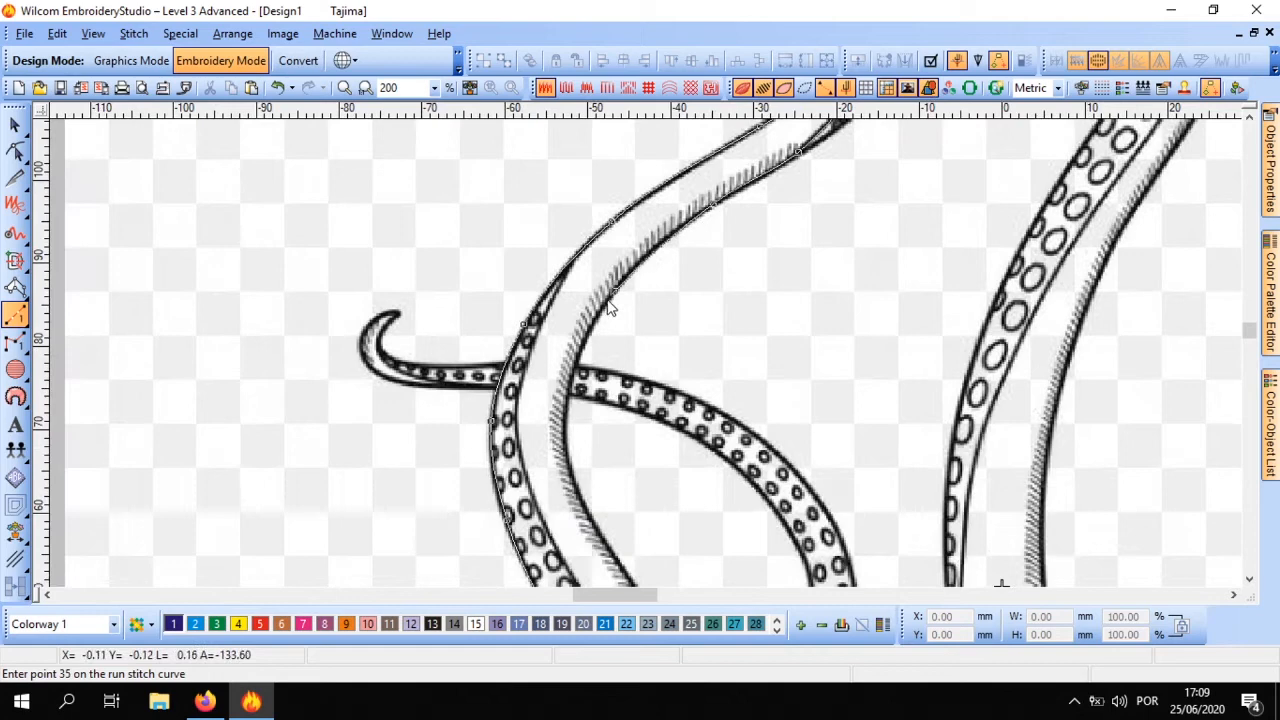
right_click(576, 394)
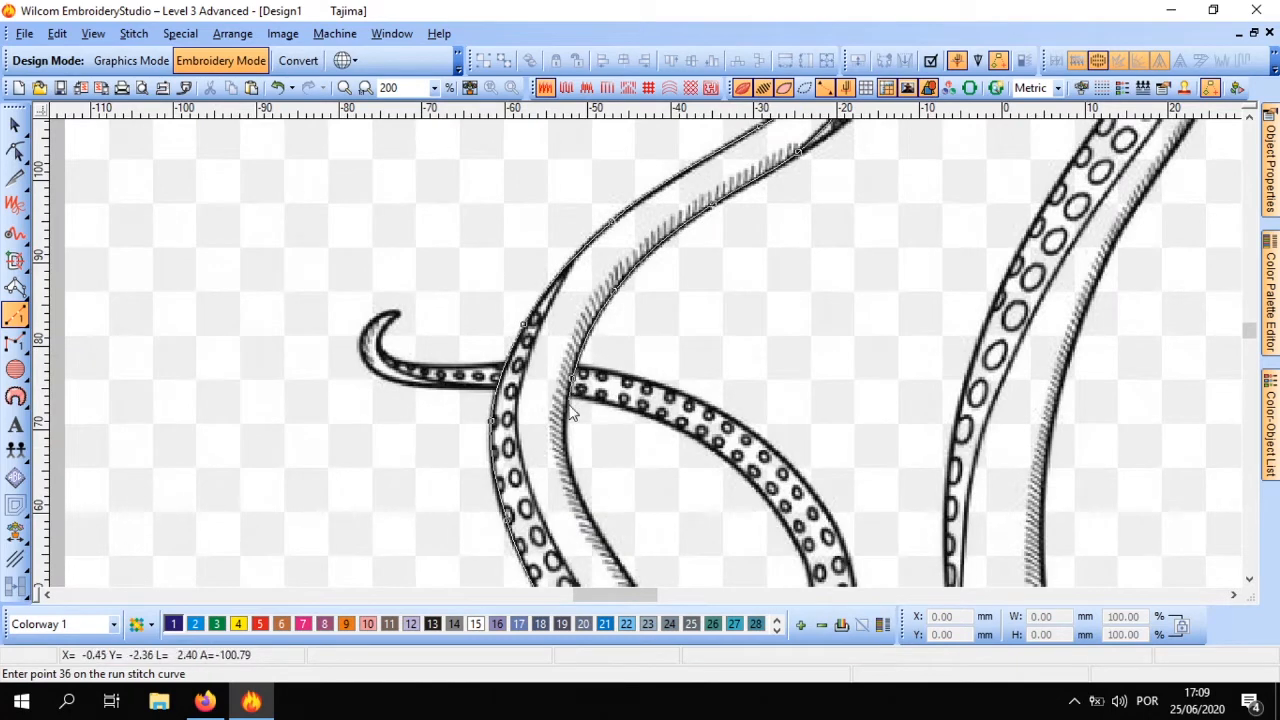
right_click(572, 466)
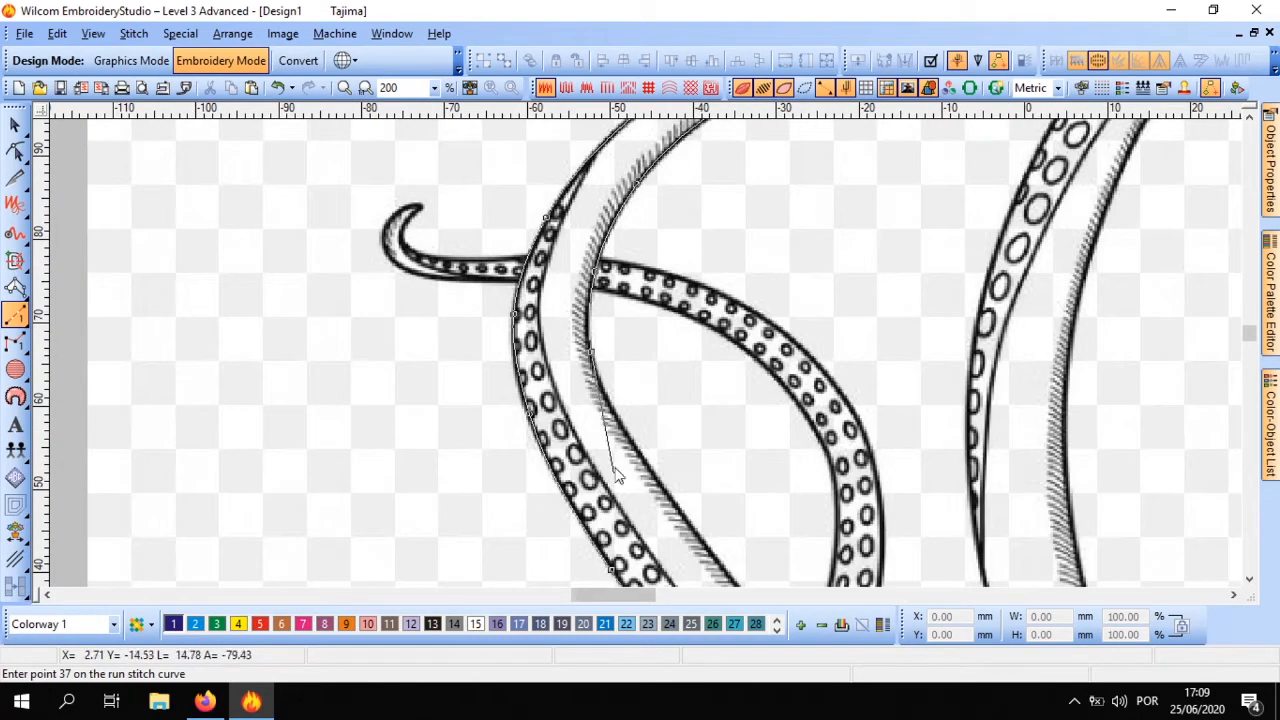
right_click(604, 532)
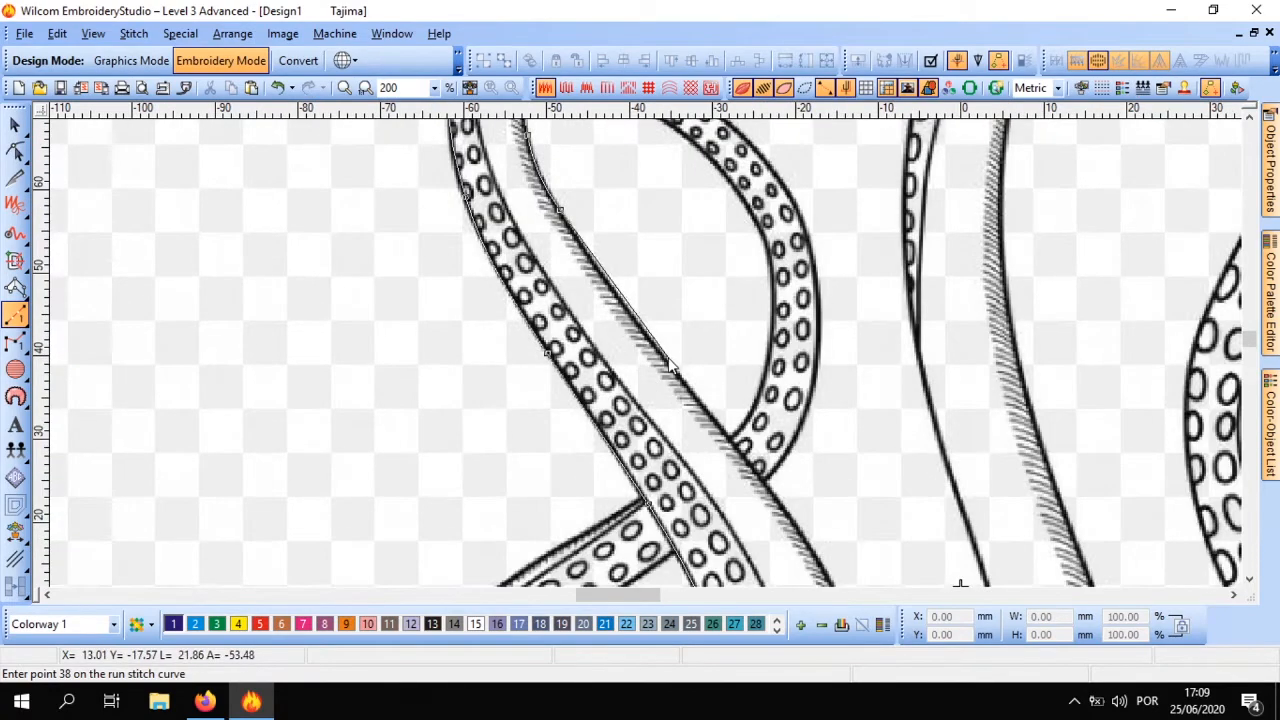
right_click(668, 360)
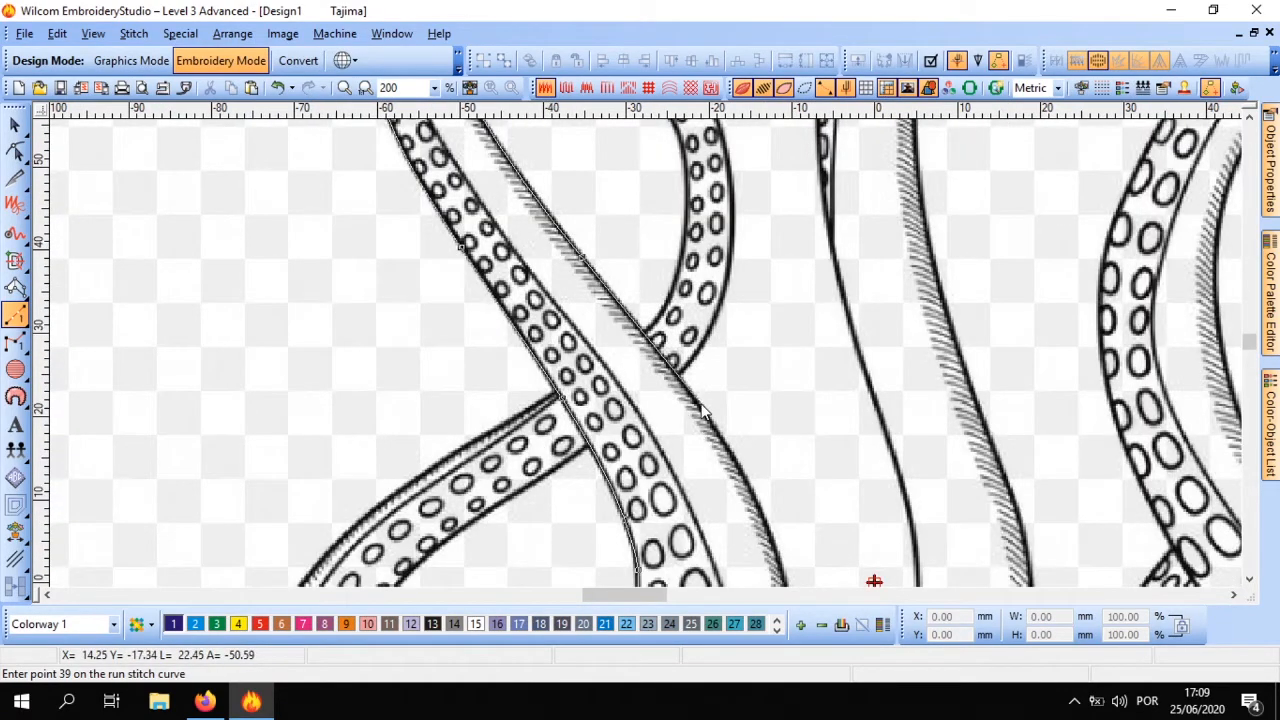
Trace the rest of the hatched edge down to the tentacle's base at the waves and finish the run stitch object
right_click(670, 362)
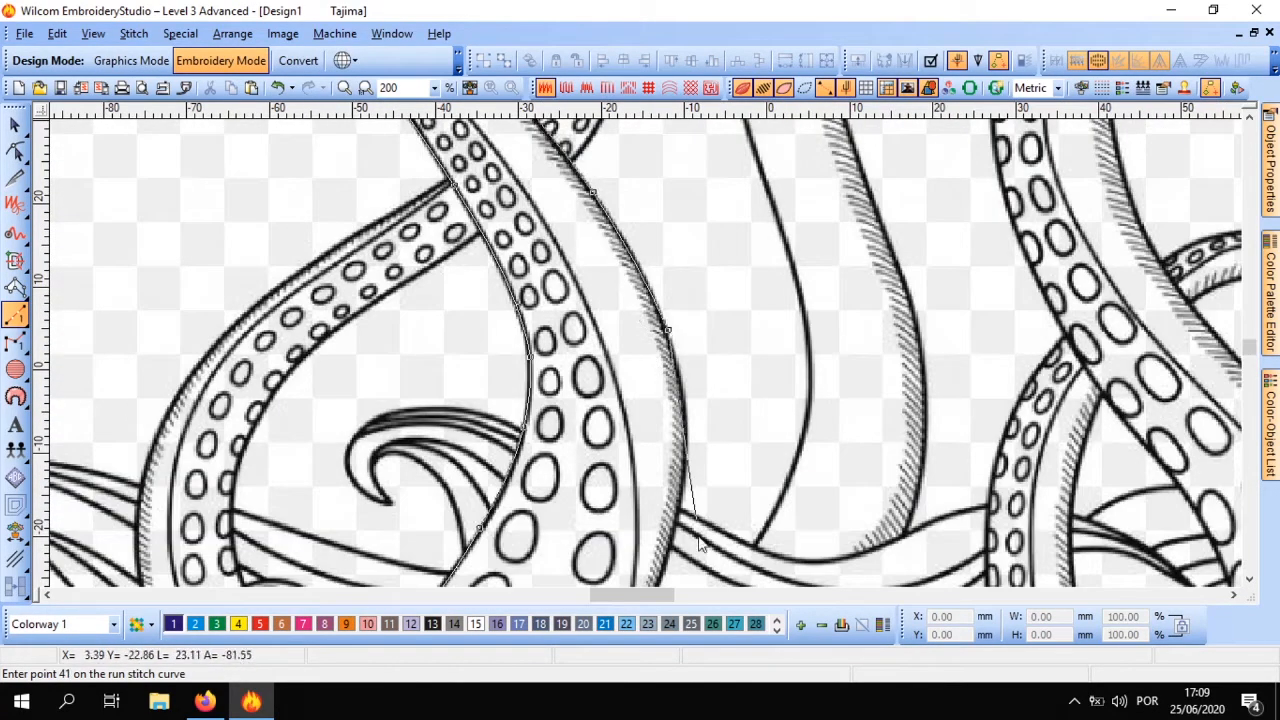
right_click(666, 366)
right_click(657, 361)
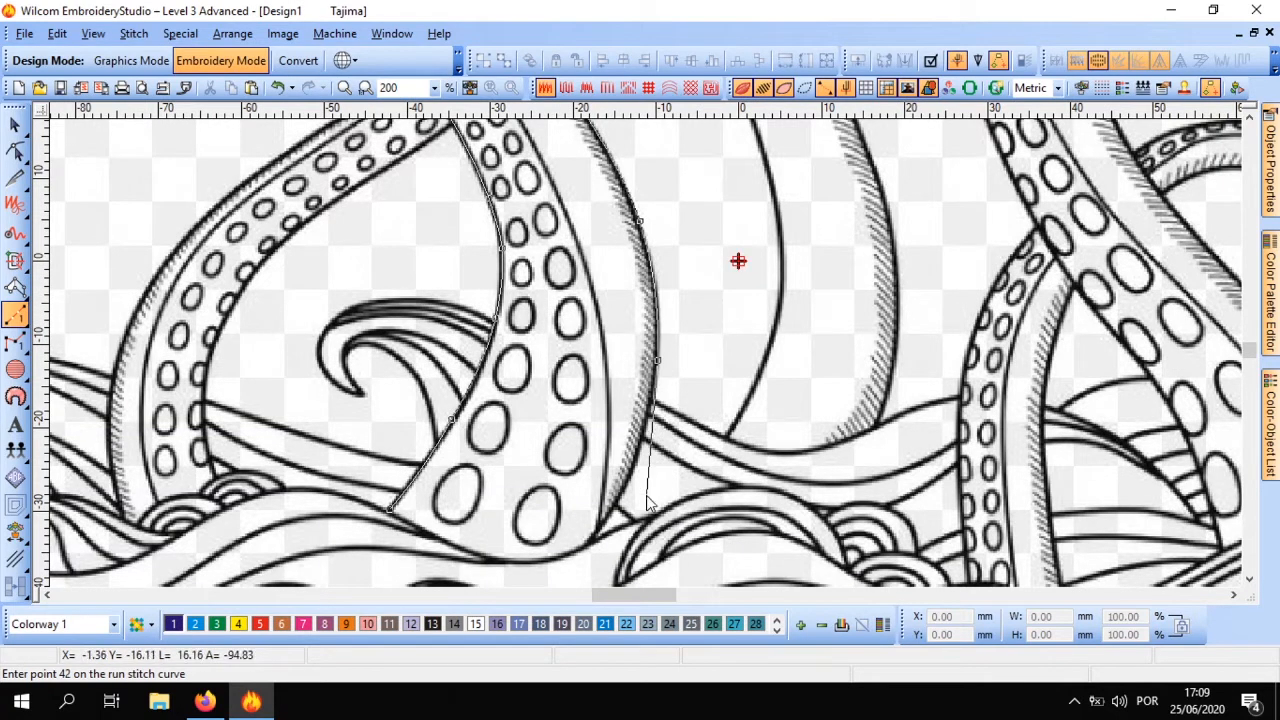
right_click(630, 477)
right_click(584, 550)
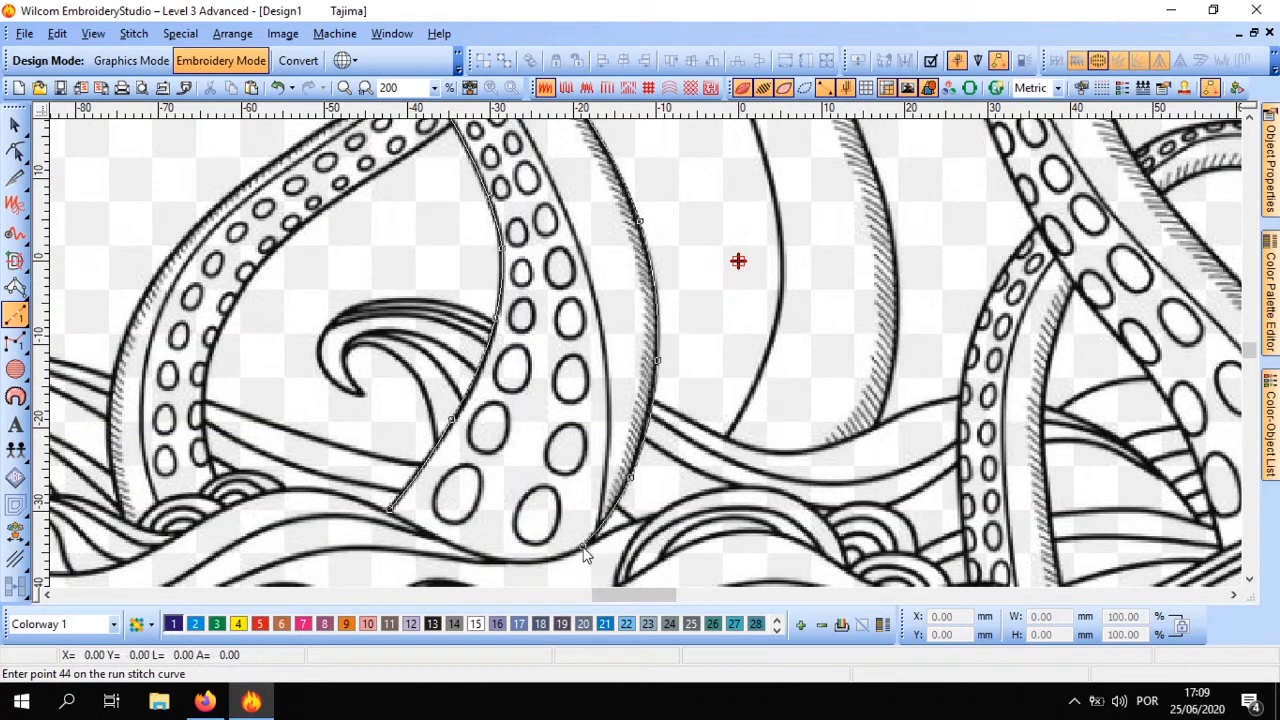
key(Return)
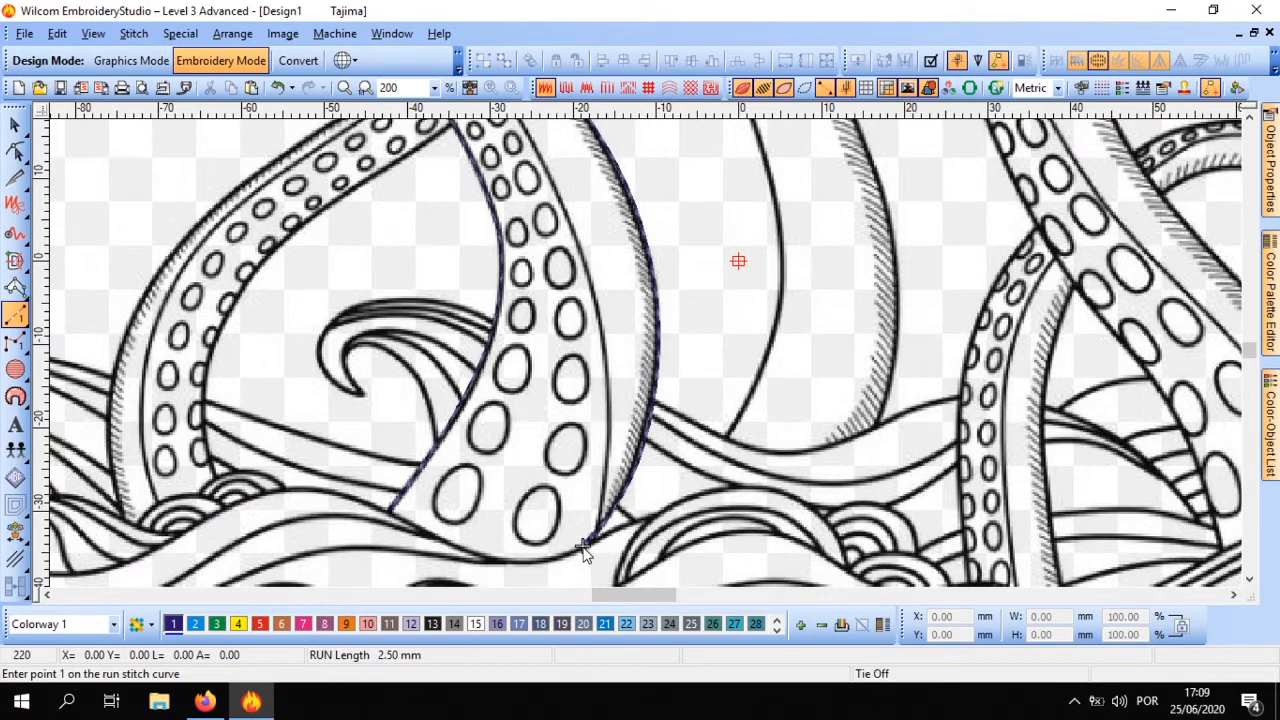
key(z)
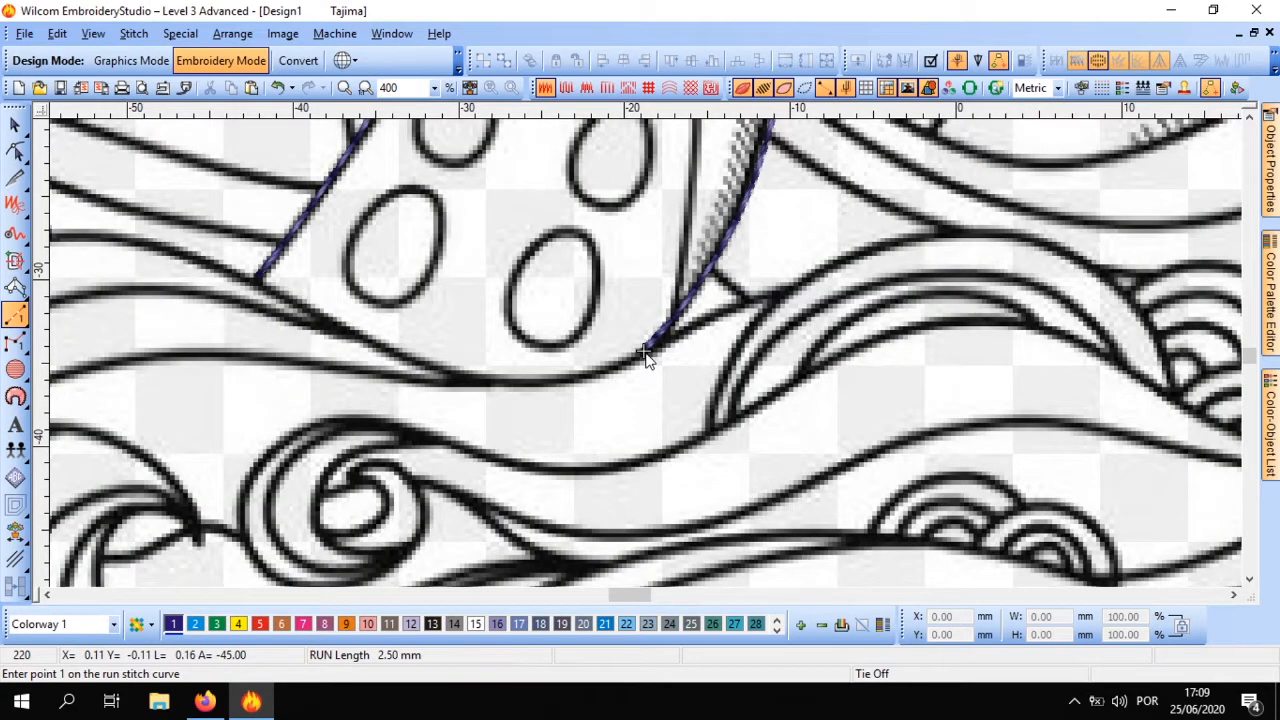
click(645, 352)
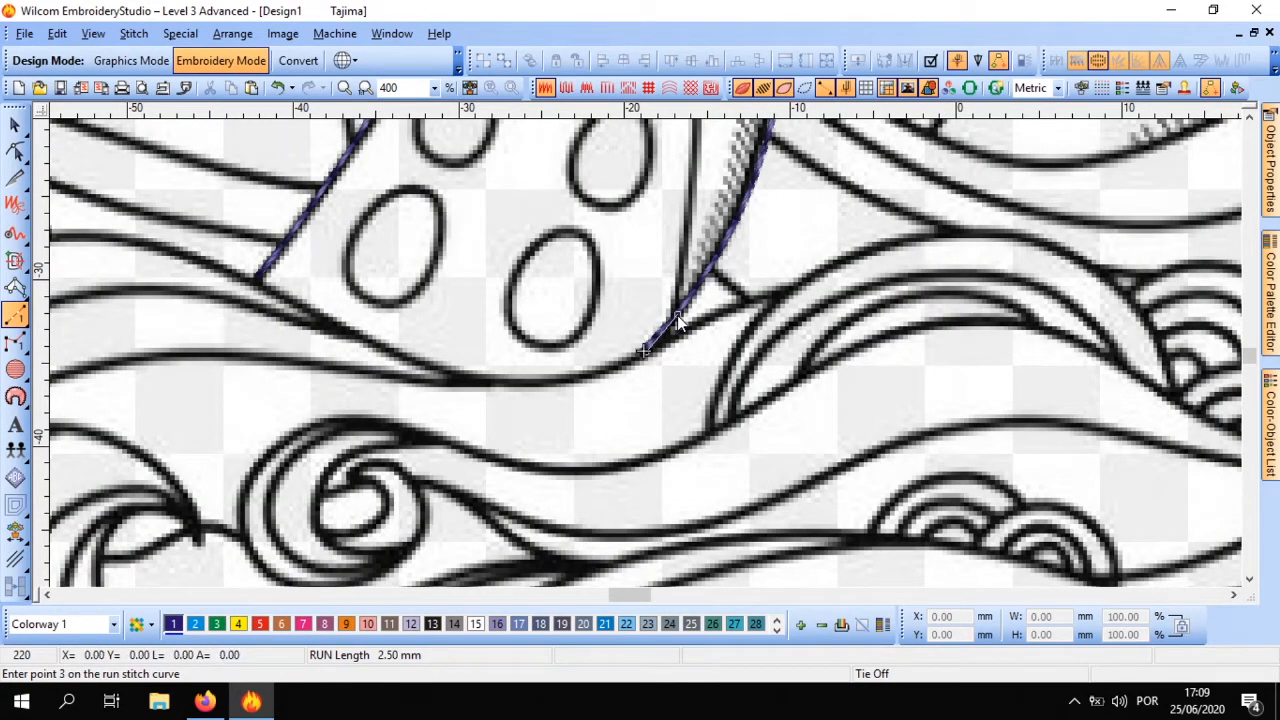
key(Return)
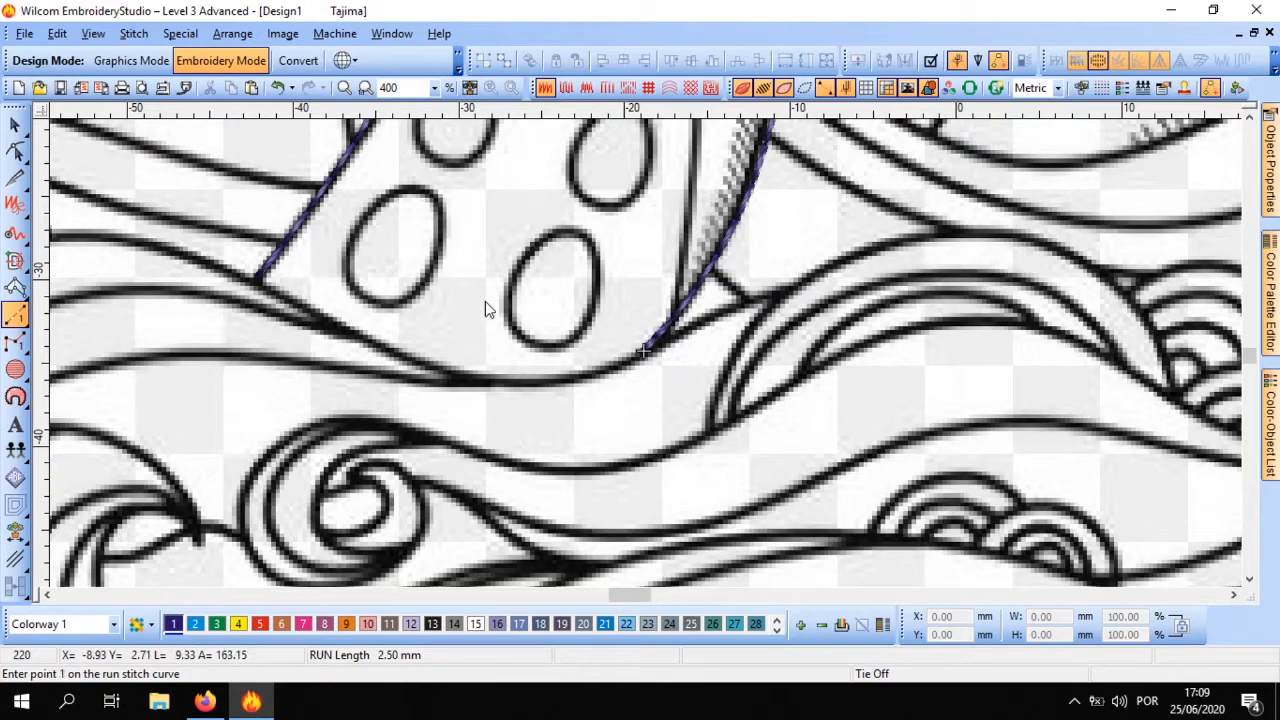
scroll(606, 283, down, 3)
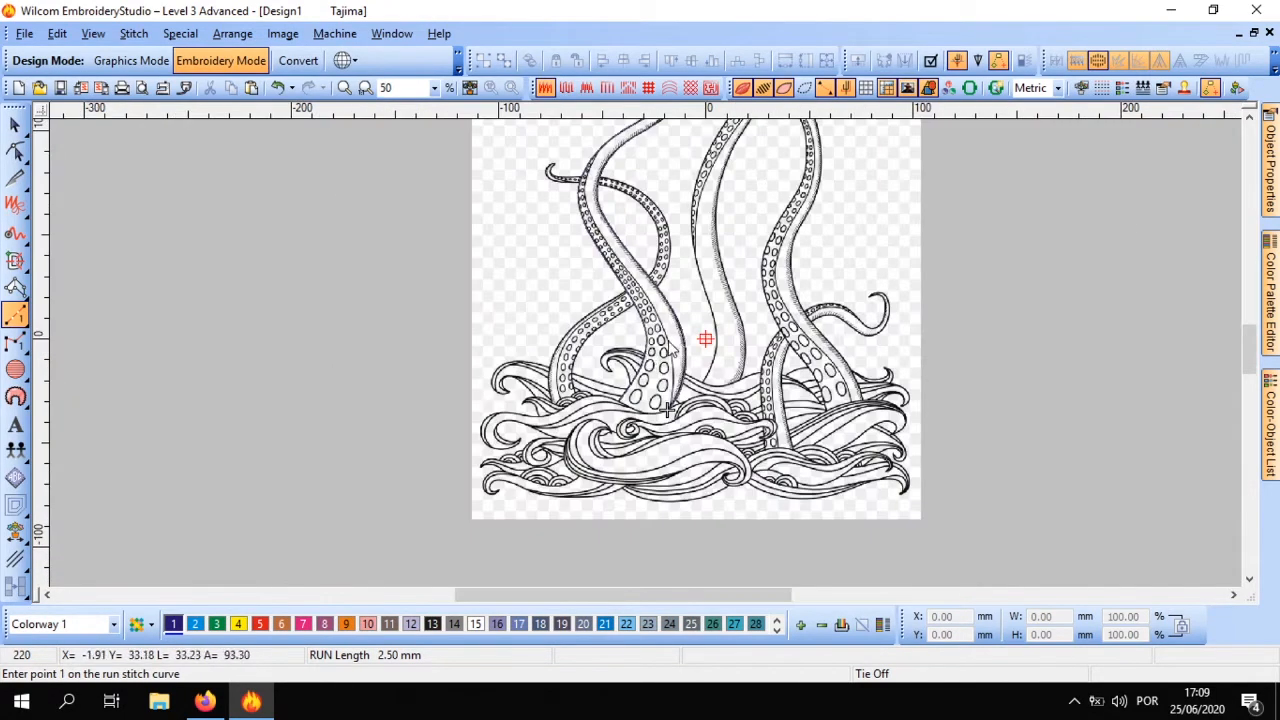
scroll(669, 339, up, 1)
scroll(641, 493, up, 1)
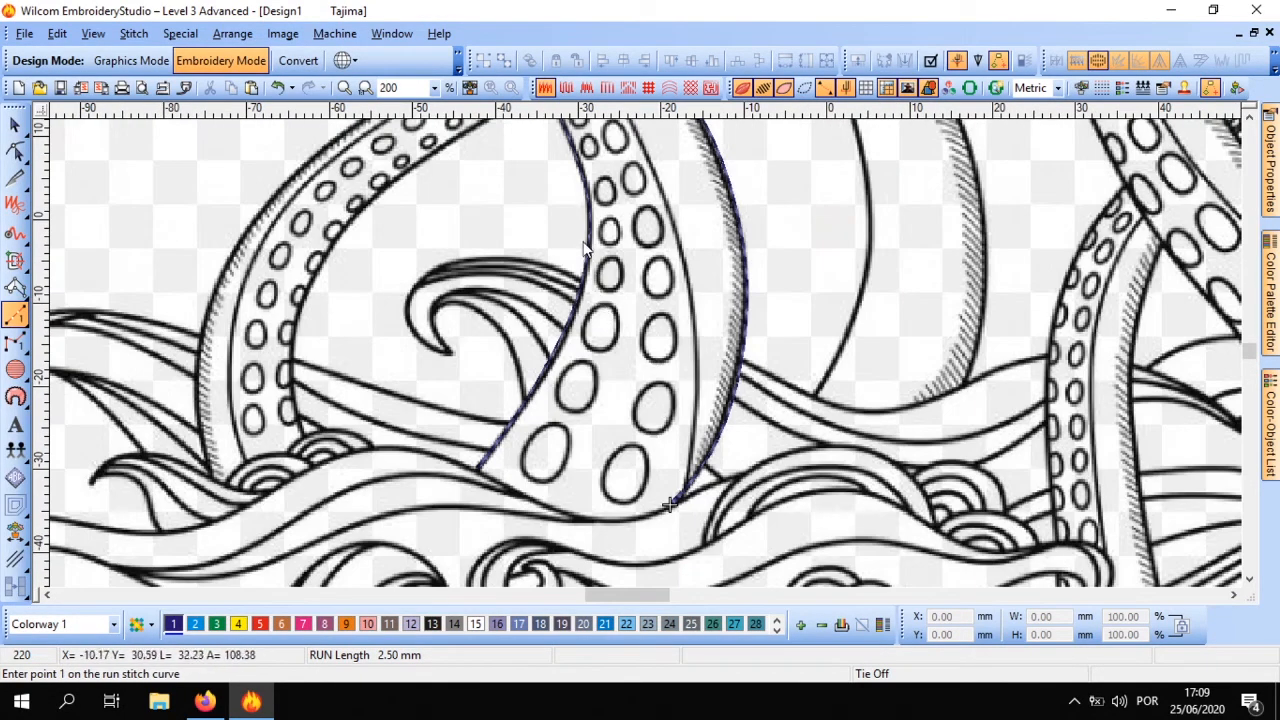
scroll(669, 505, down, 1)
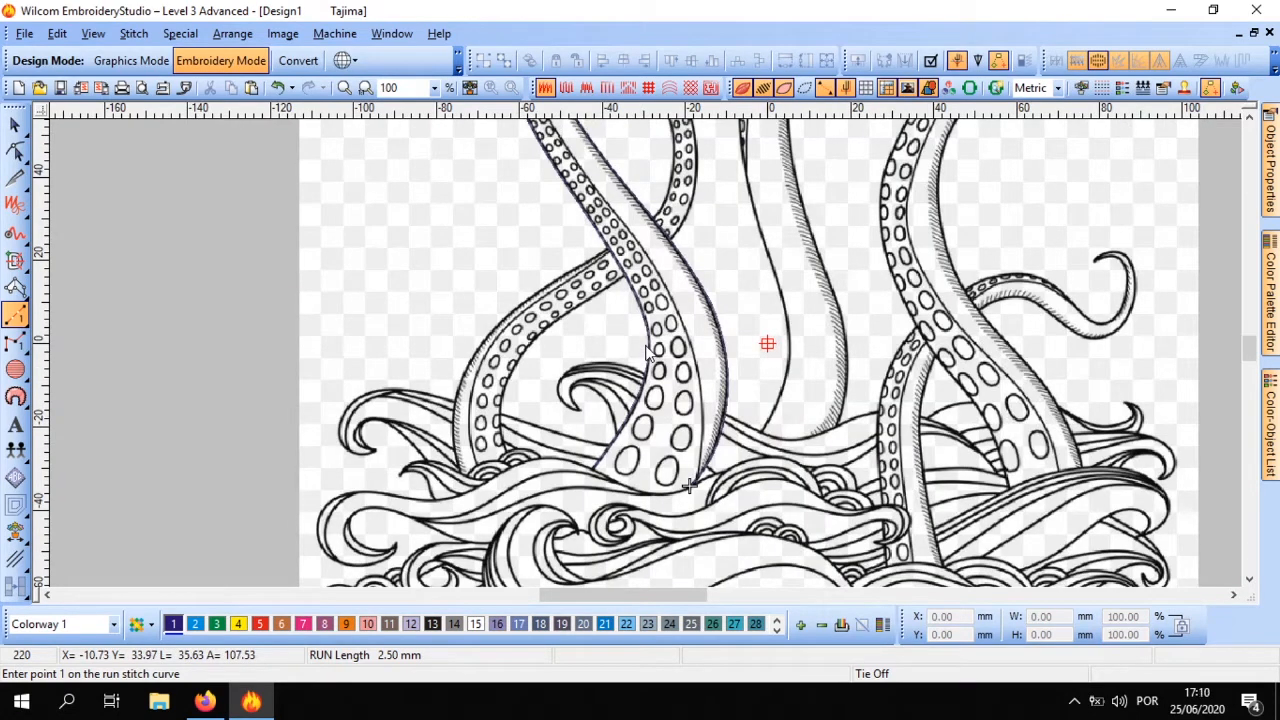
Start a new run stitch at the tentacle's pointed base and trace the inner line beside the large lower suckers upward
scroll(690, 487, up, 2)
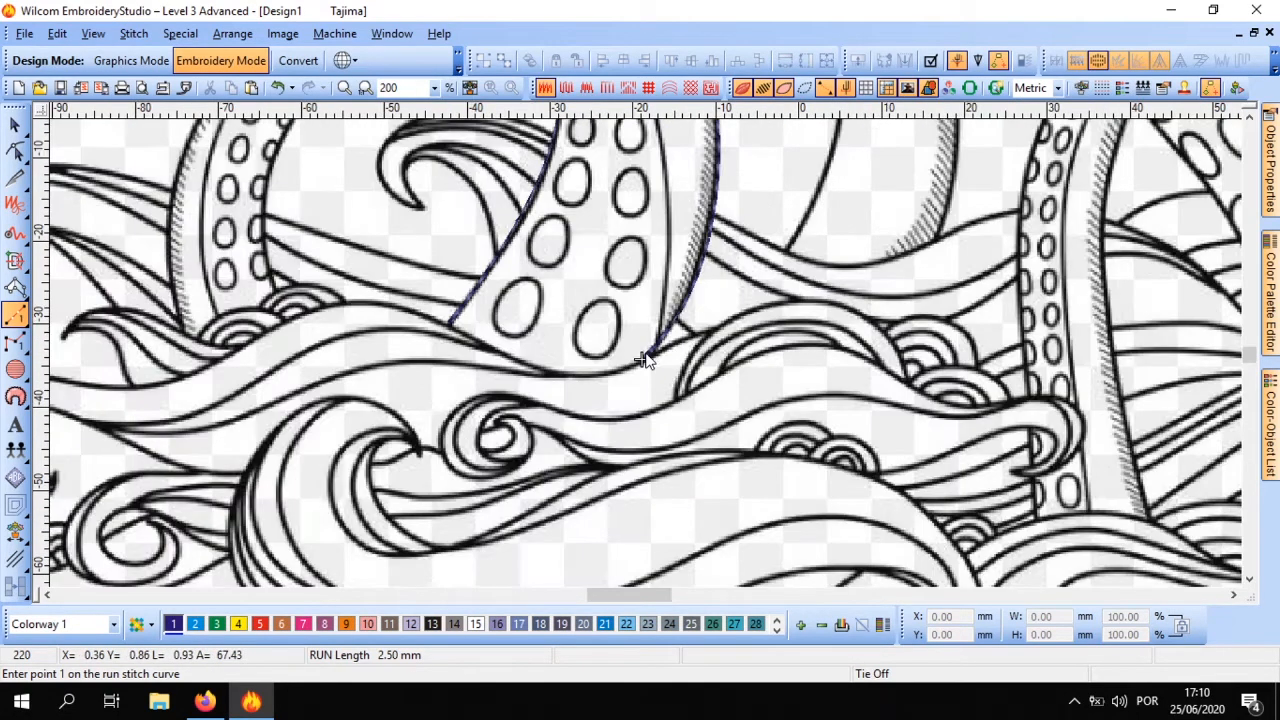
scroll(641, 366, down, 1)
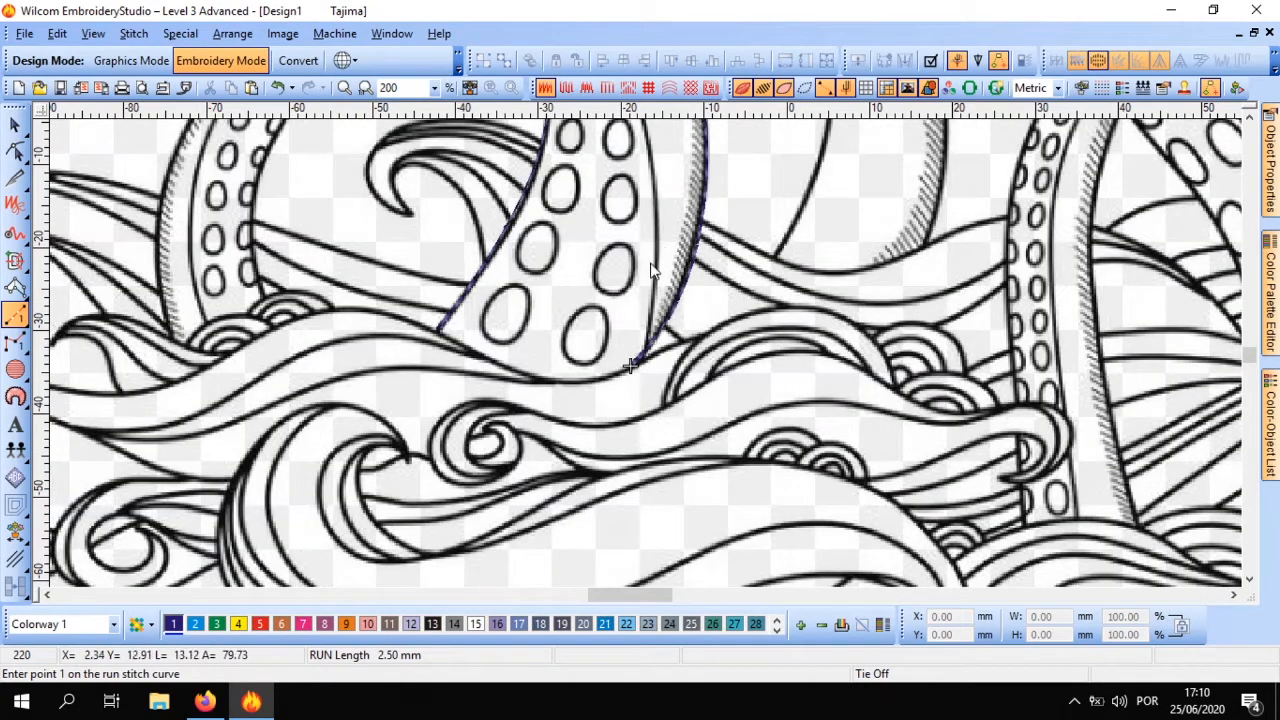
scroll(636, 362, up, 1)
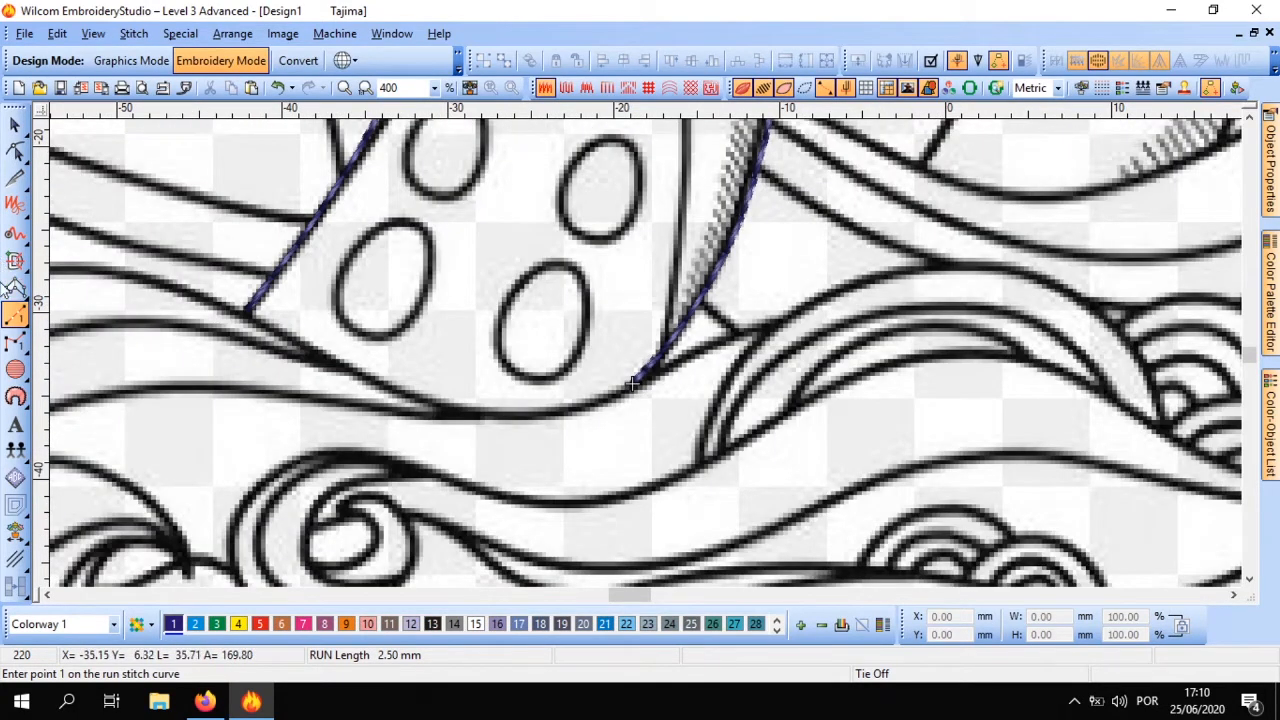
click(16, 314)
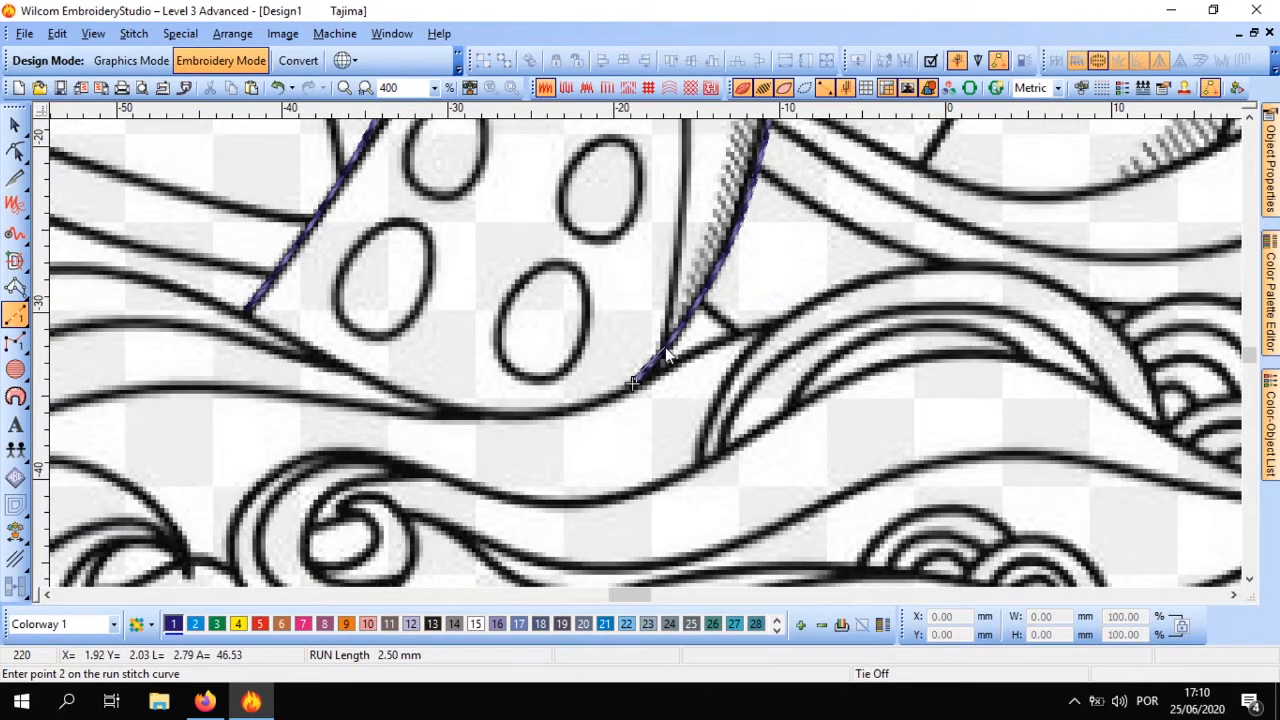
click(665, 348)
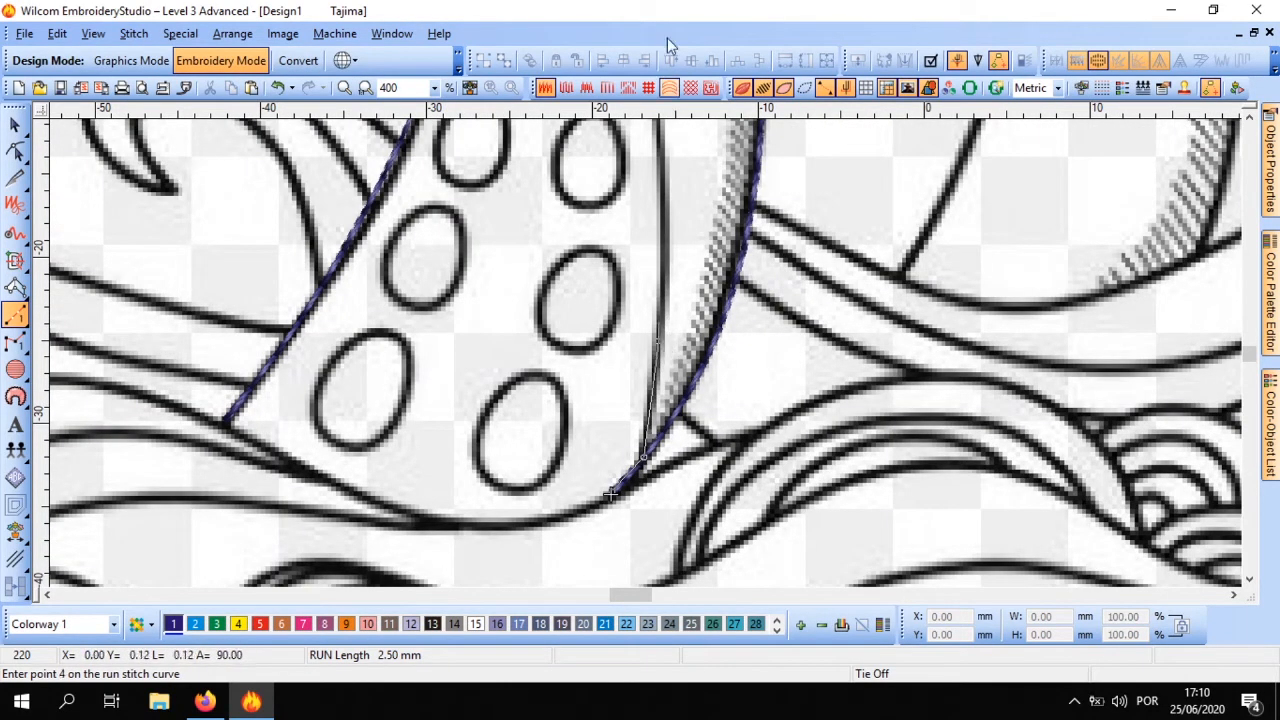
scroll(648, 362, down, 1)
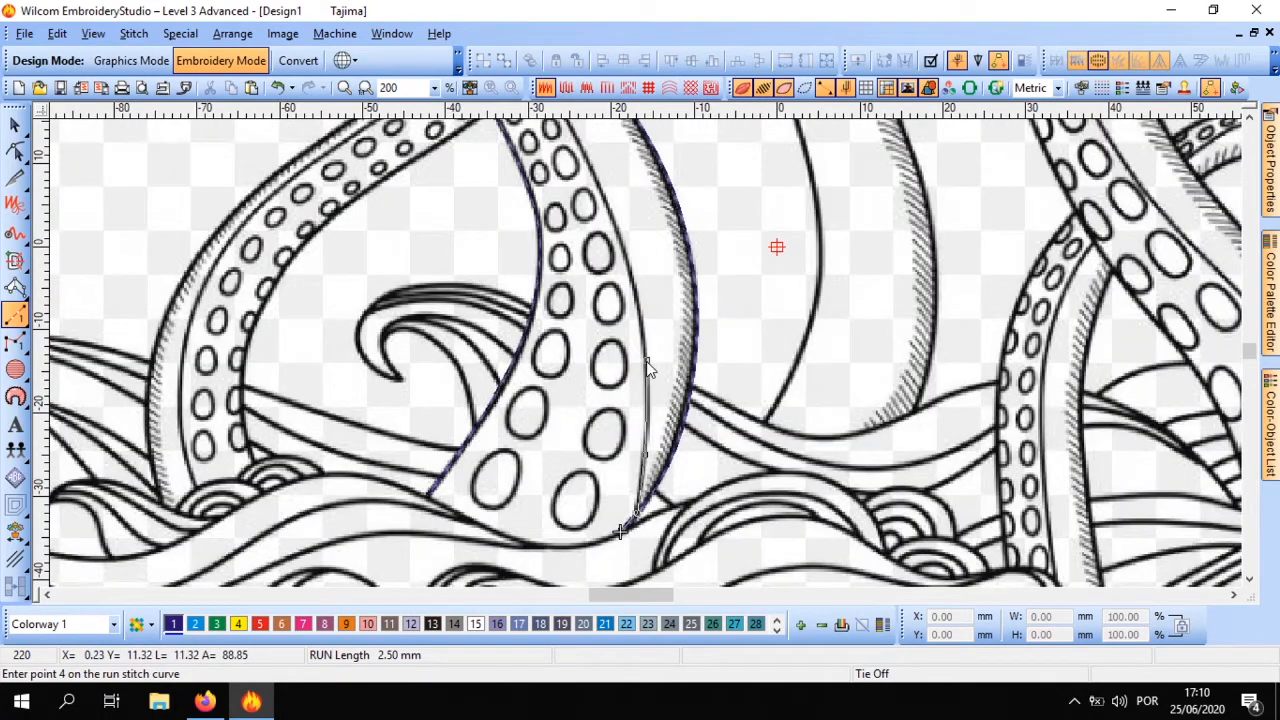
click(648, 362)
click(623, 250)
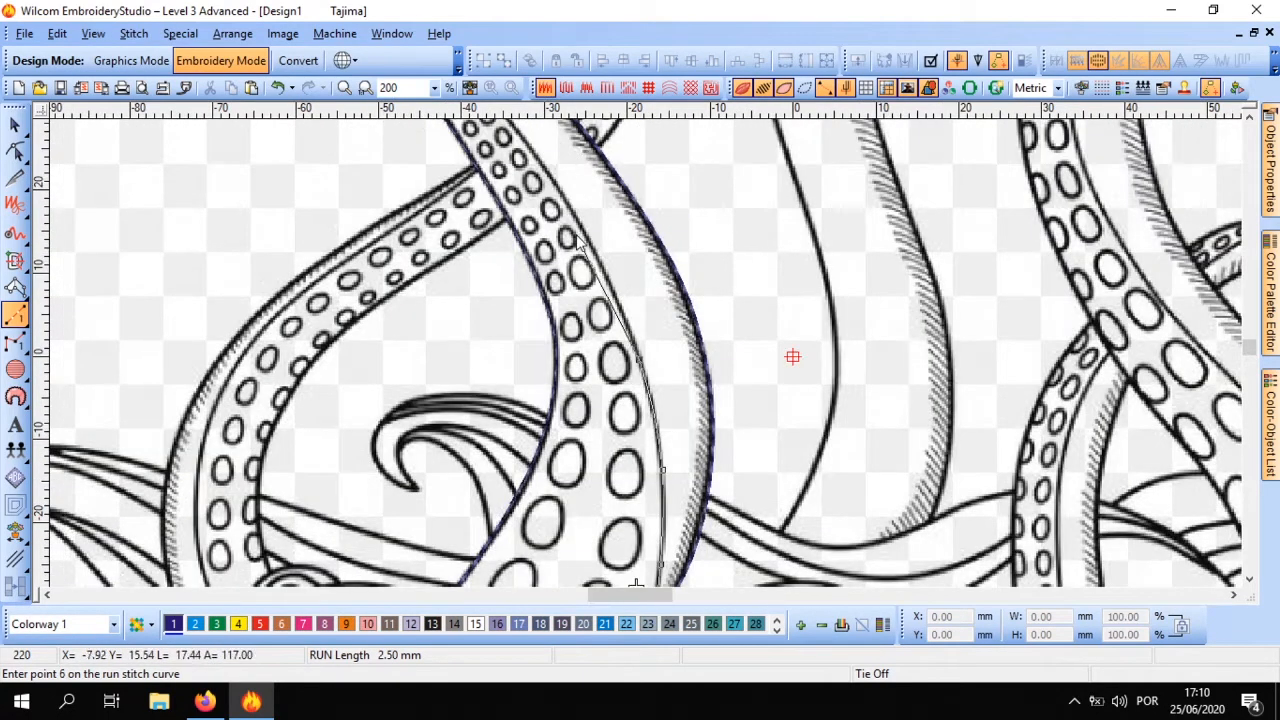
Continue the run stitch along the inner sucker line past both thin-tentacle crossings to where it meets the outer edge, and finish it
click(580, 245)
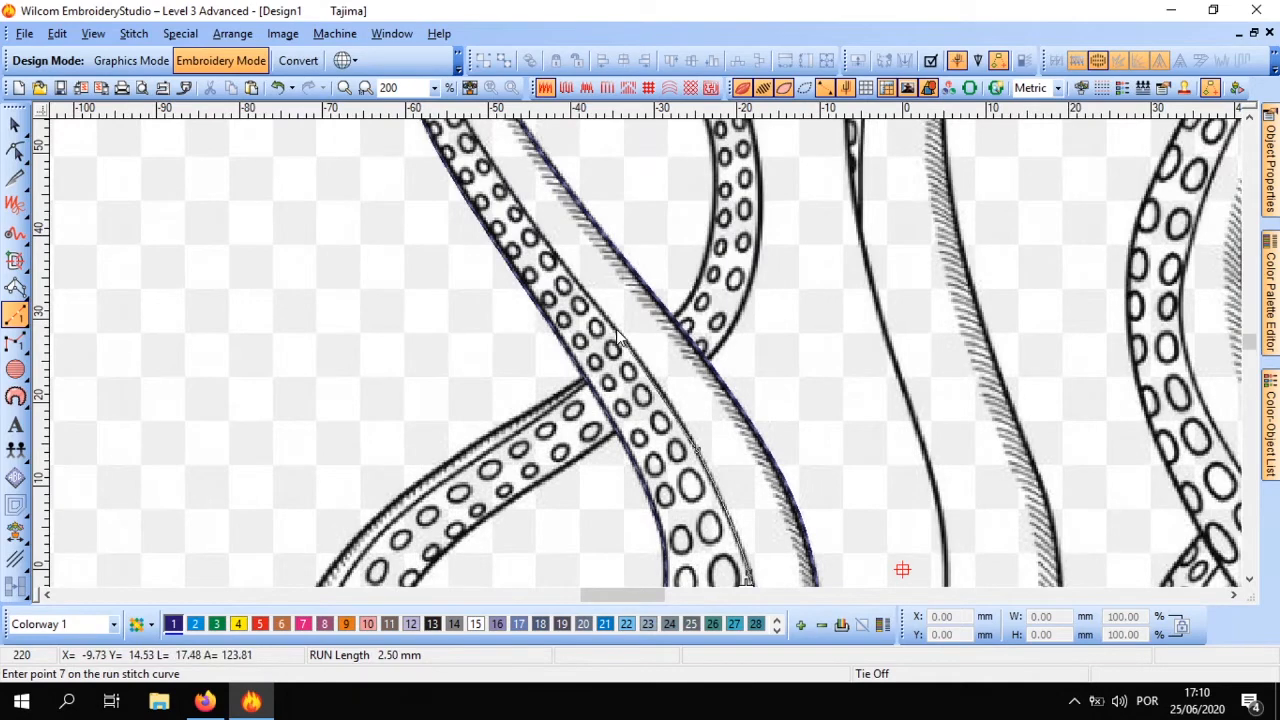
click(620, 340)
click(612, 340)
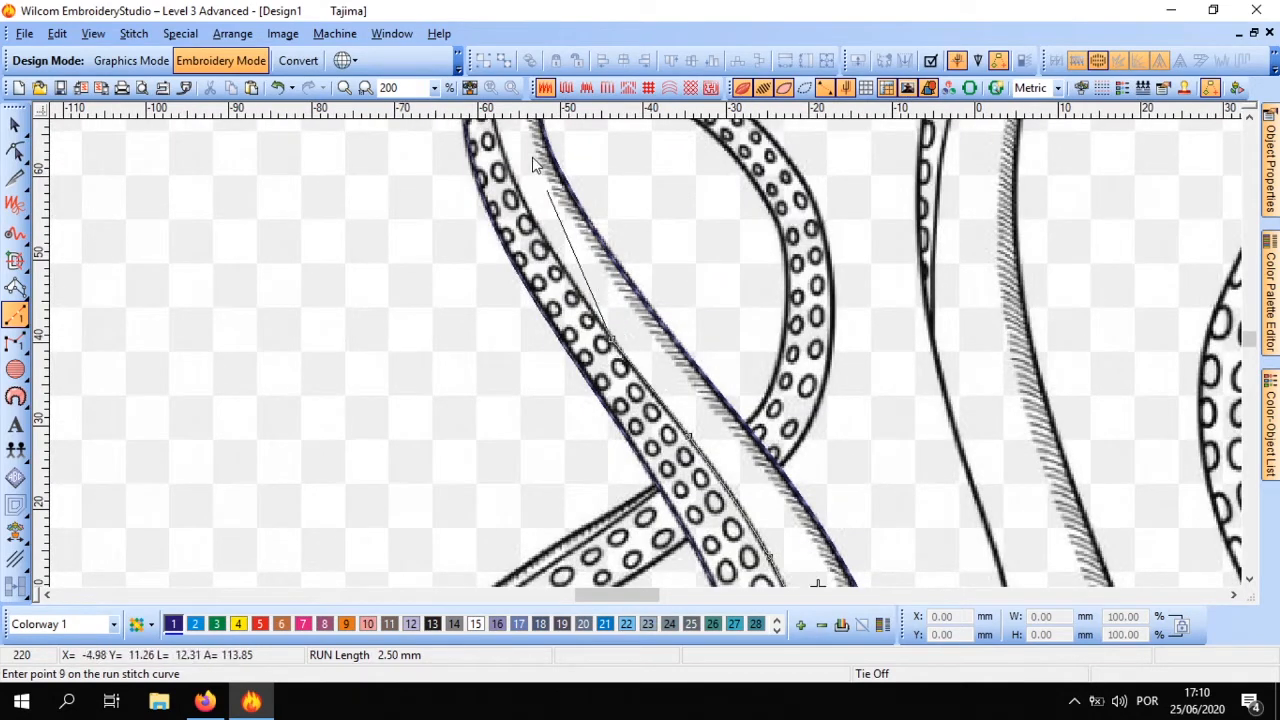
click(626, 401)
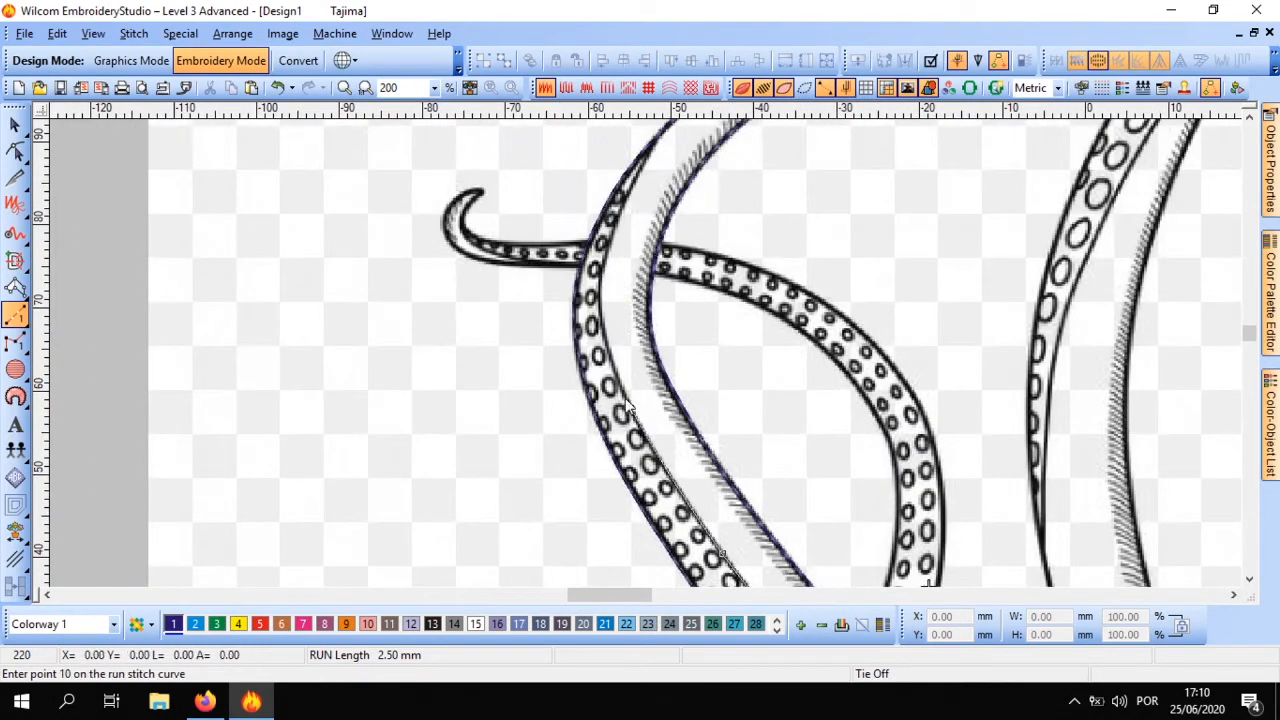
click(603, 292)
click(617, 228)
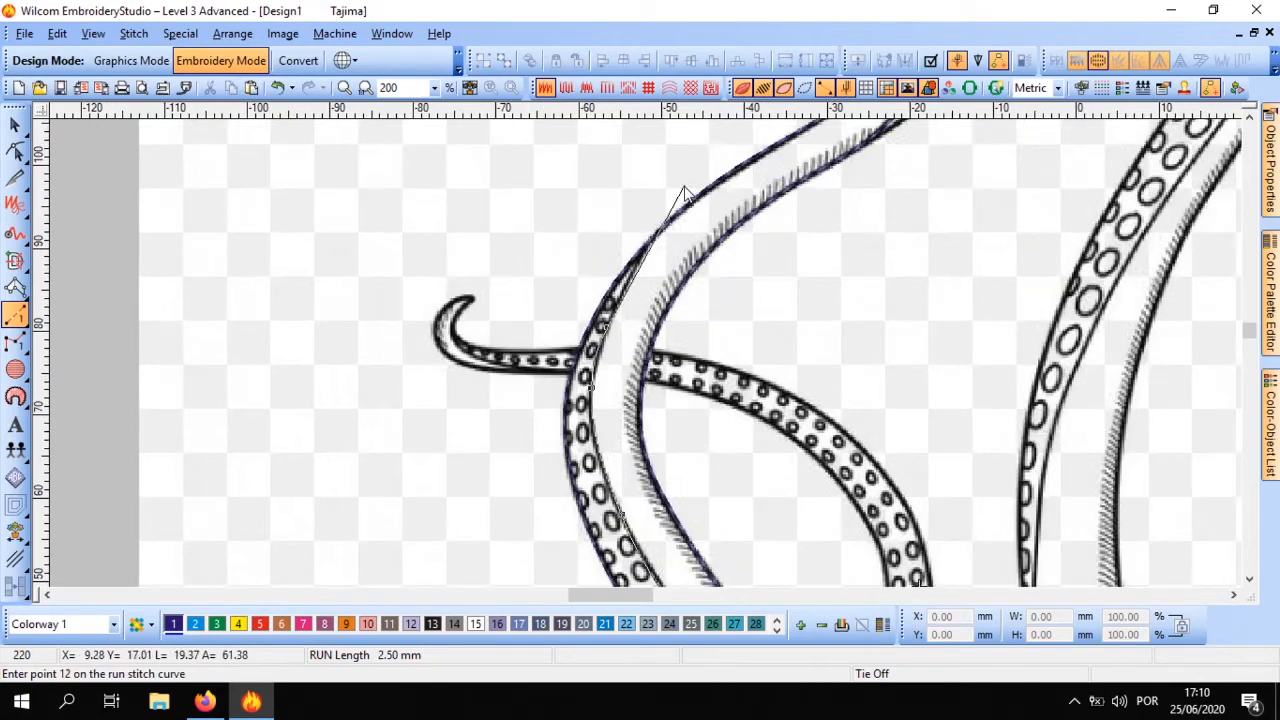
click(645, 257)
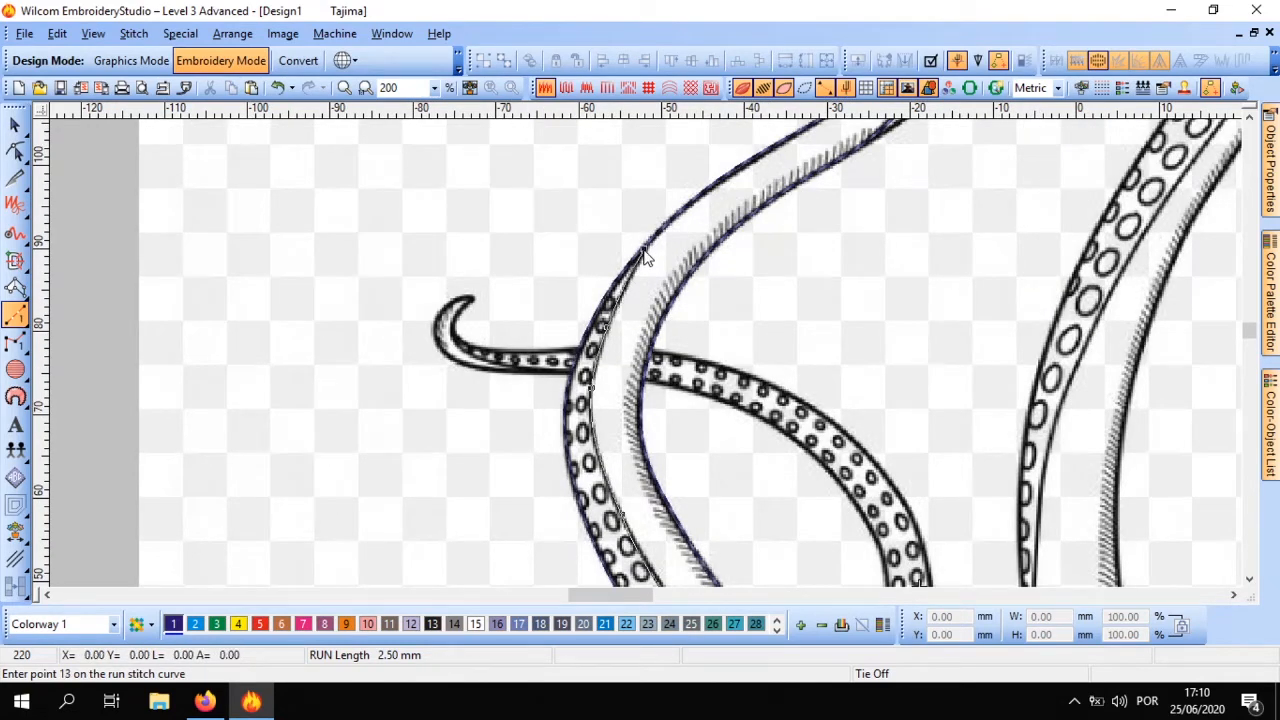
key(Return)
Hide the background image, examine all the traced tentacle outlines, and show the image again
scroll(620, 422, down, 1)
scroll(645, 350, up, 1)
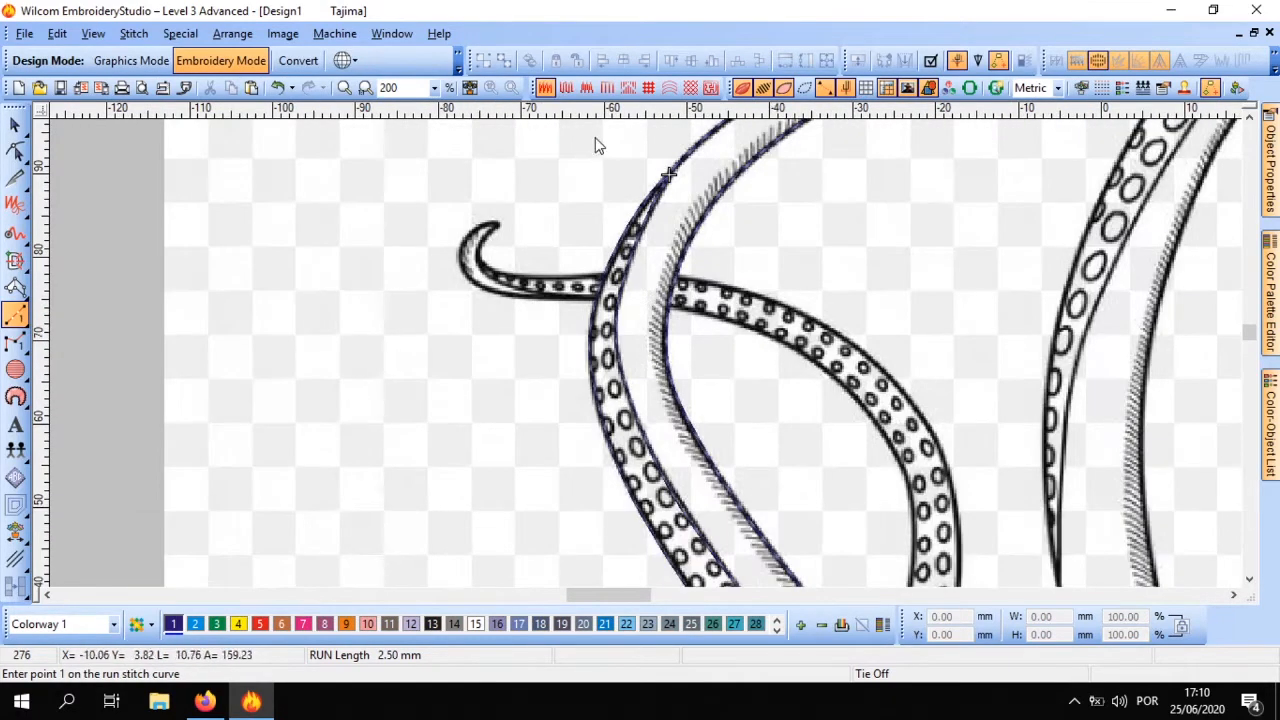
click(907, 88)
scroll(649, 356, down, 3)
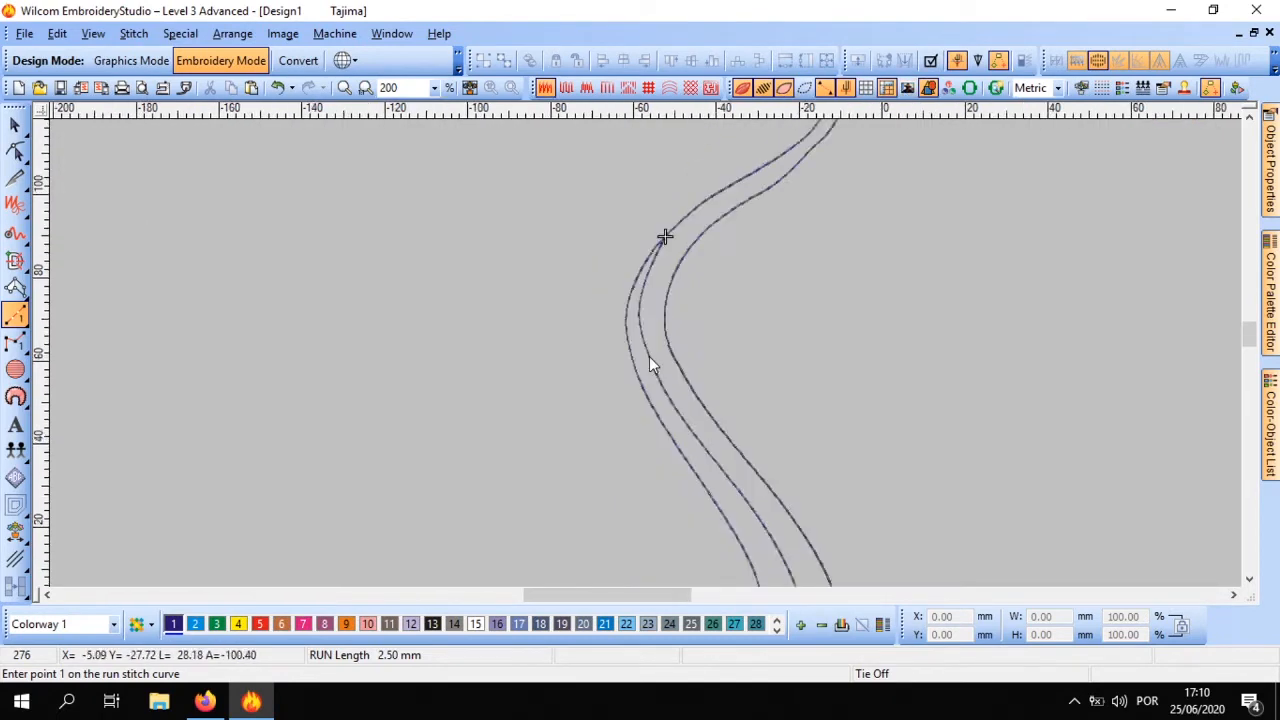
scroll(651, 360, up, 1)
scroll(645, 351, up, 1)
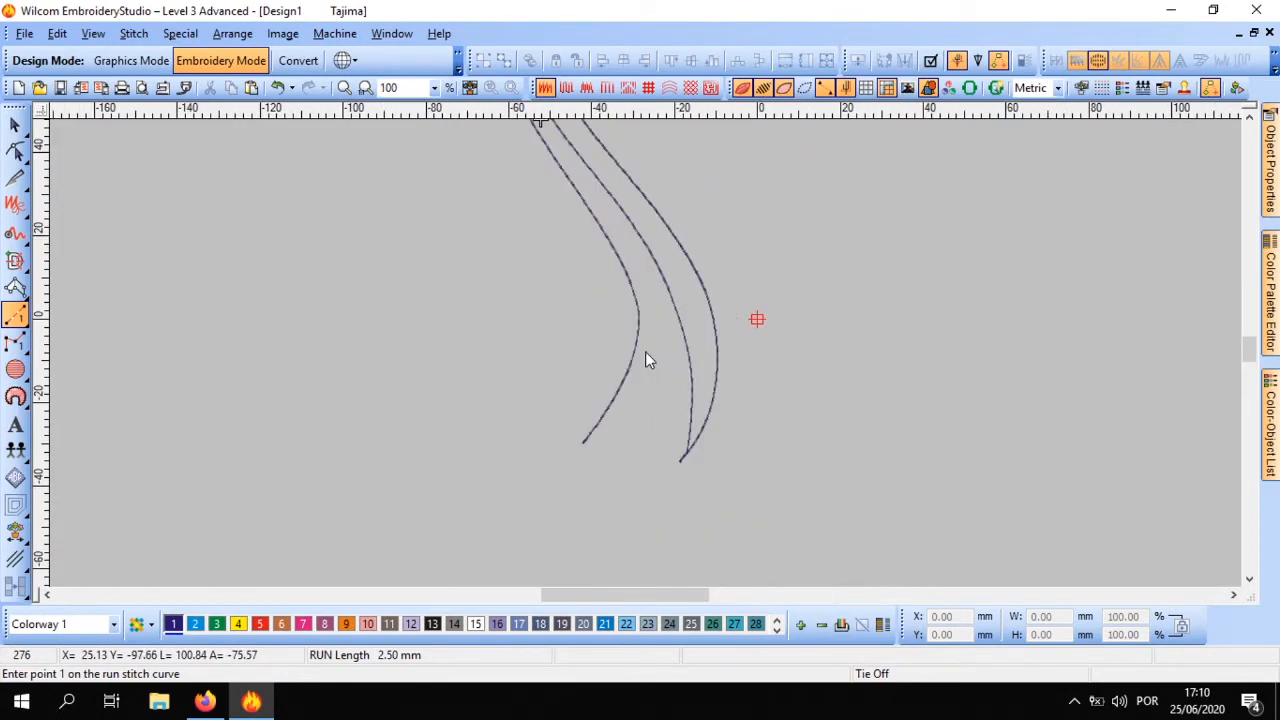
scroll(645, 352, down, 1)
click(15, 124)
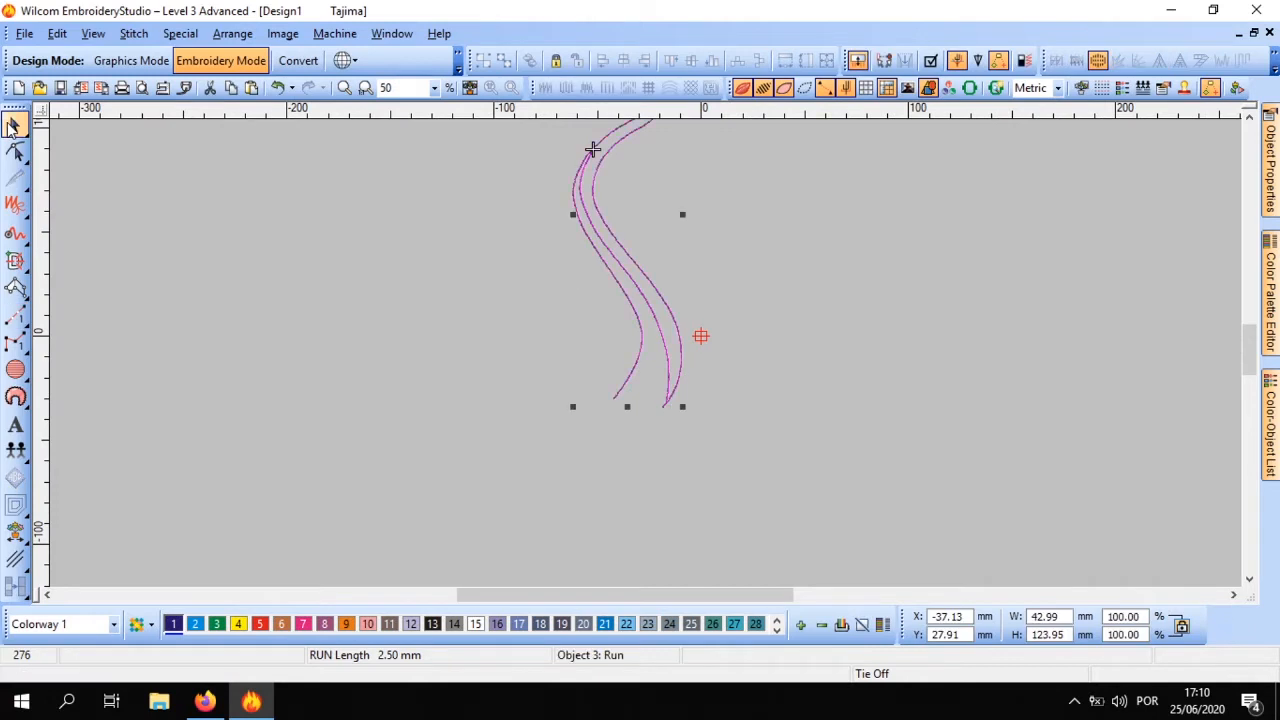
scroll(645, 352, down, 1)
scroll(645, 352, up, 2)
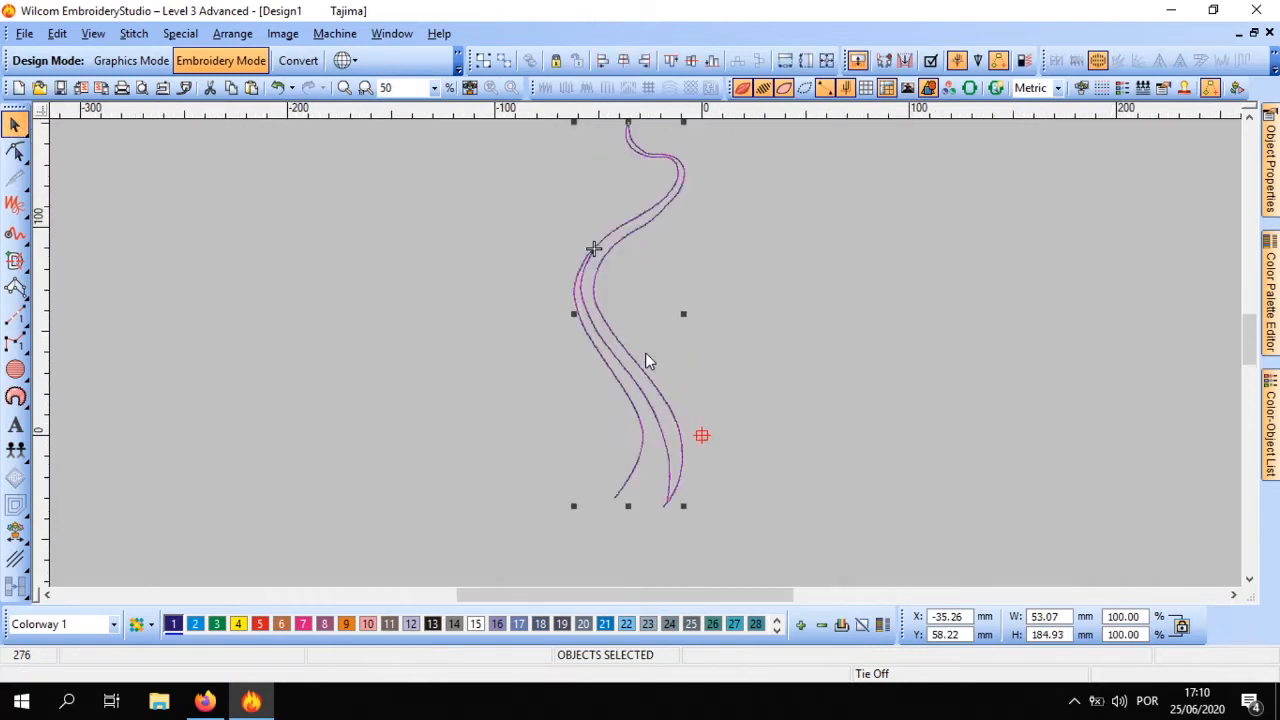
scroll(645, 352, down, 1)
scroll(645, 358, down, 1)
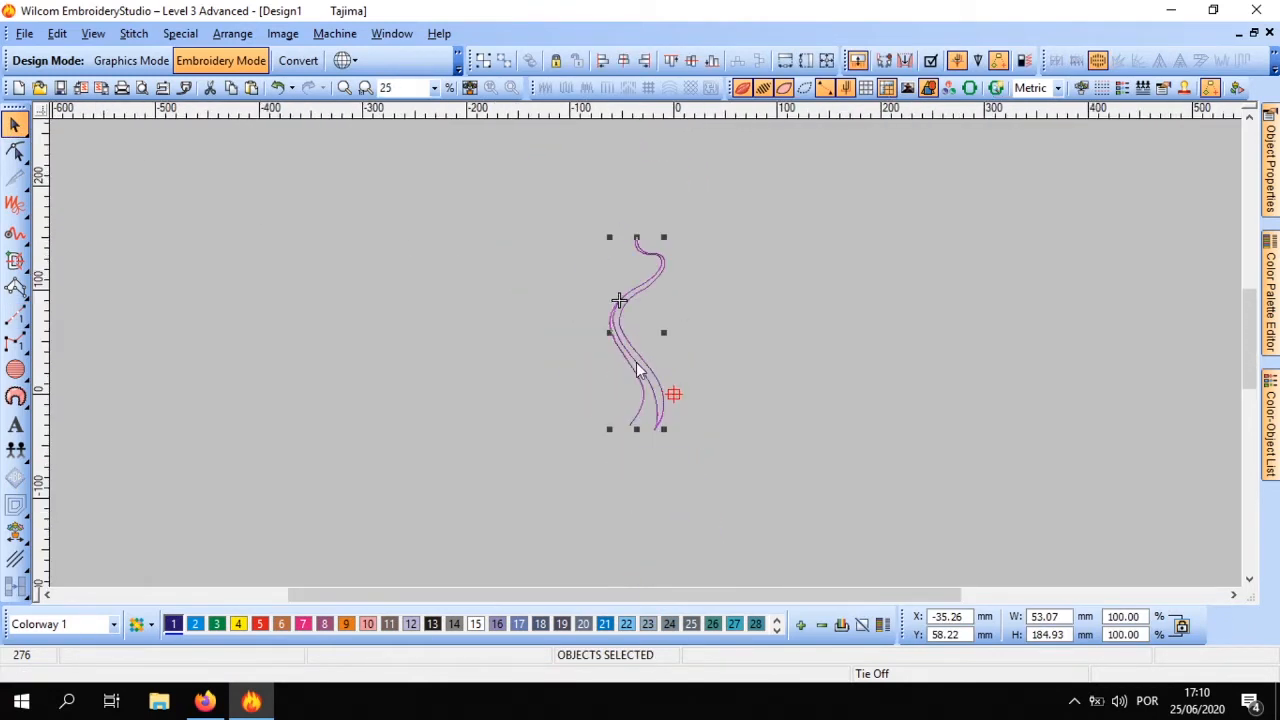
scroll(645, 358, up, 3)
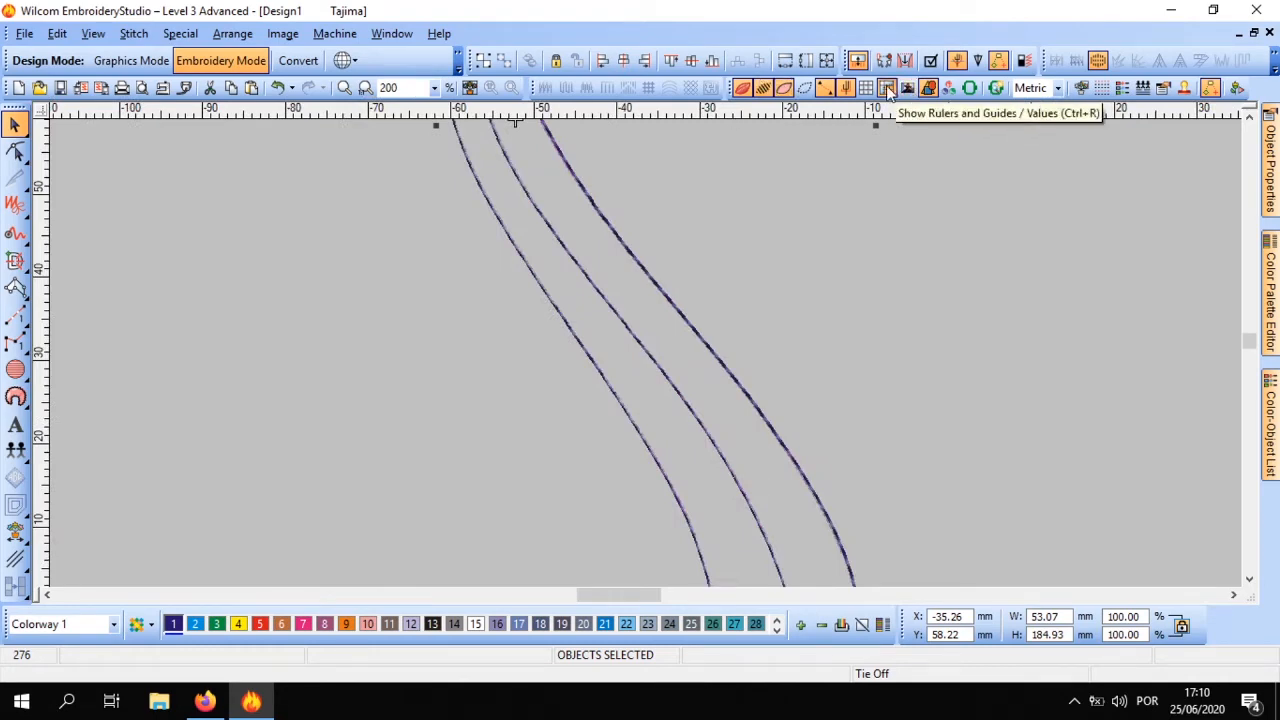
click(906, 89)
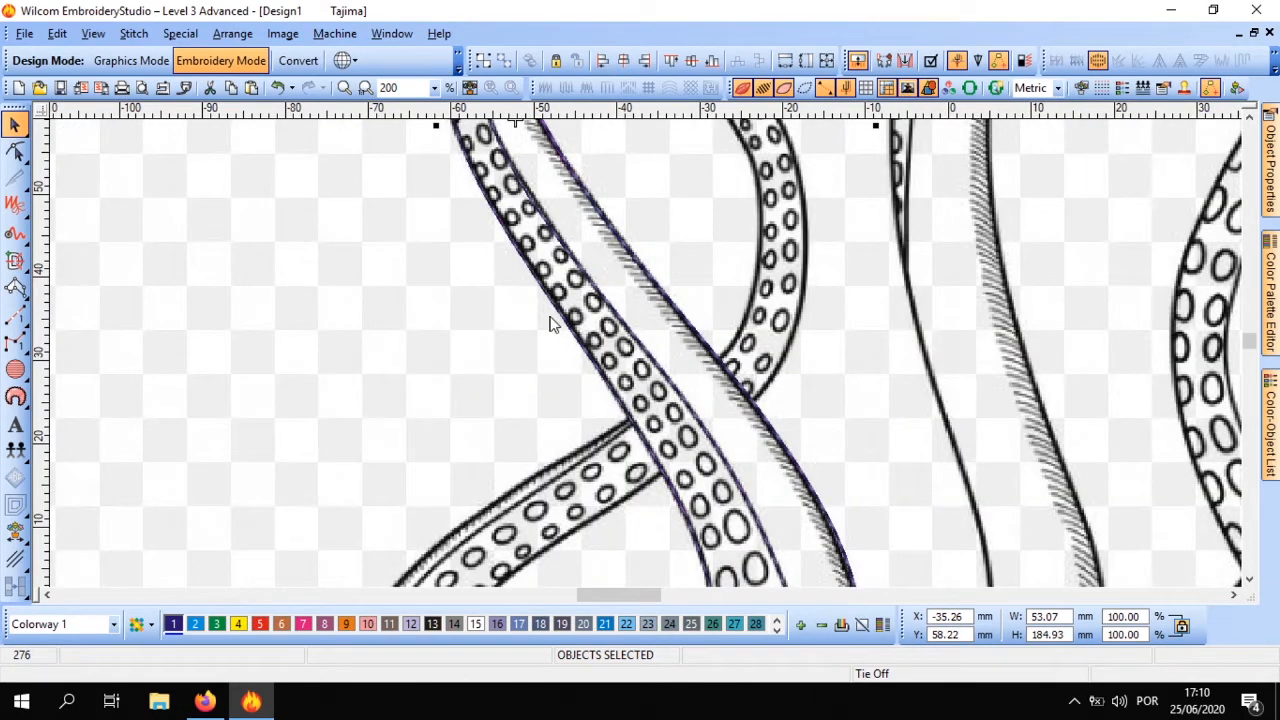
Start a run stitch at the tentacle's tip by the hull and trace its sucker-side edge along the underside of the ship
scroll(647, 361, down, 1)
click(274, 280)
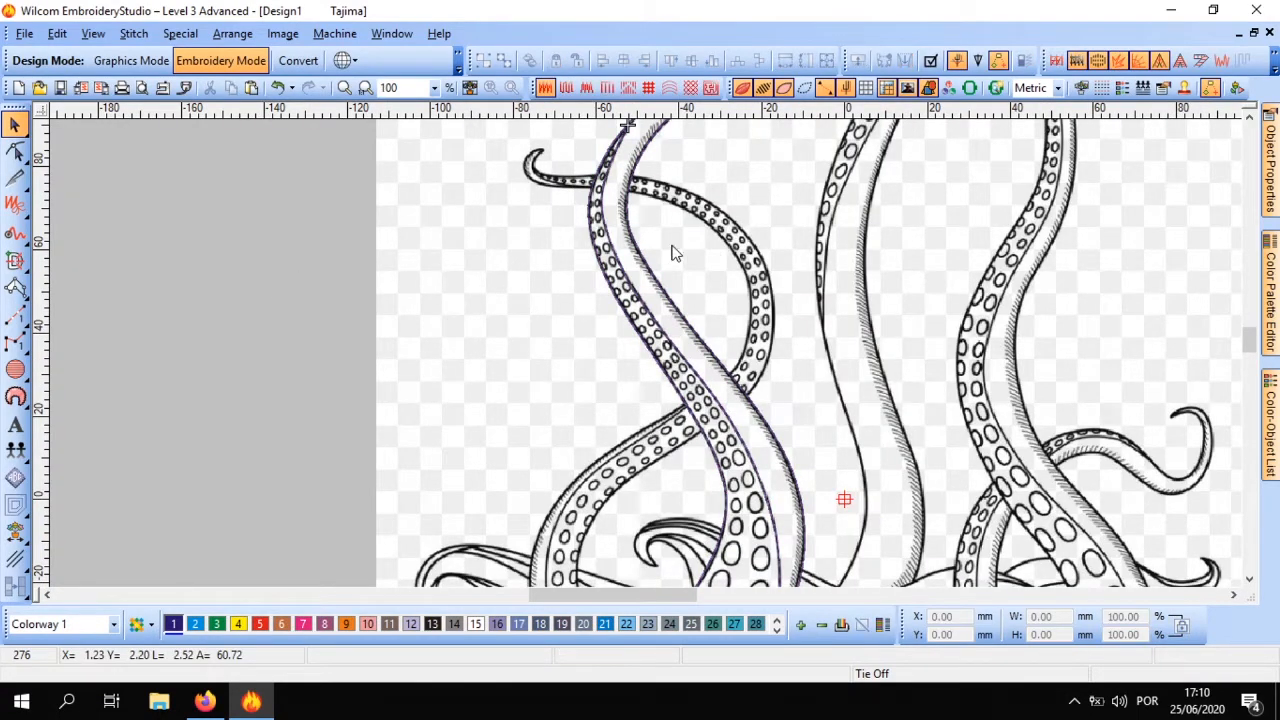
scroll(648, 362, up, 1)
scroll(790, 311, down, 1)
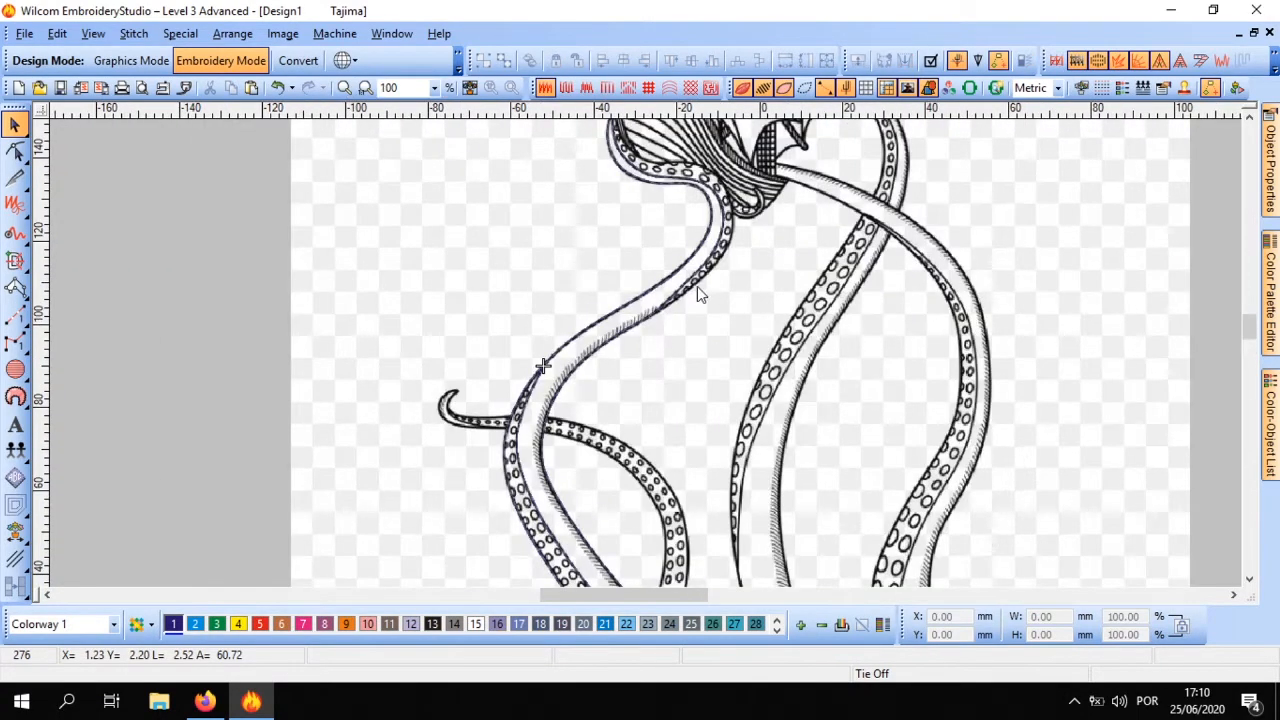
scroll(646, 354, up, 1)
scroll(646, 355, down, 1)
scroll(658, 308, up, 1)
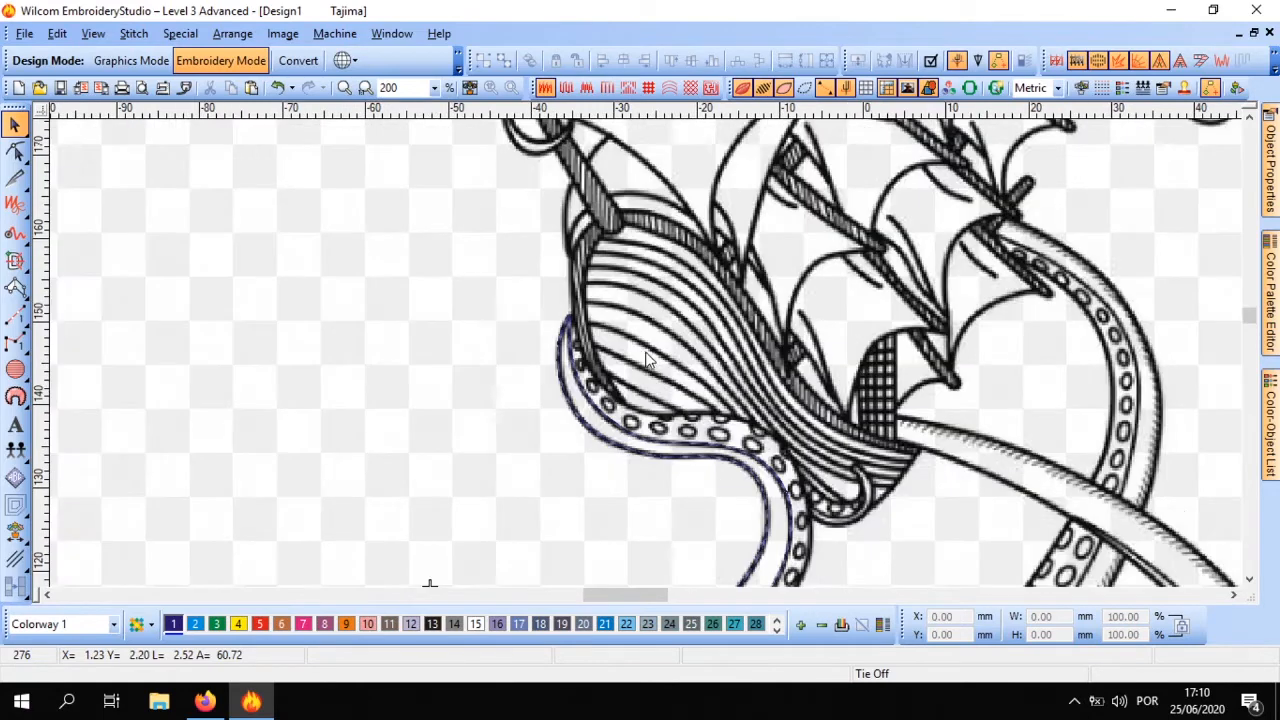
scroll(589, 365, up, 1)
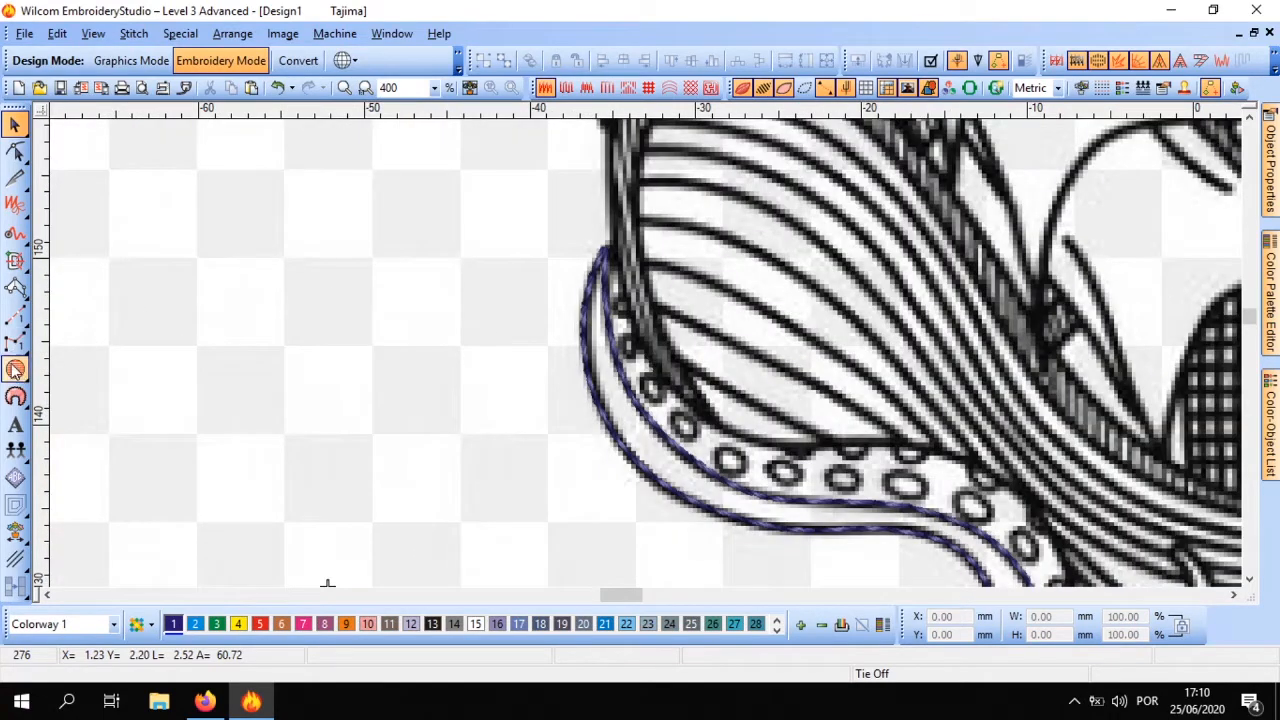
click(15, 314)
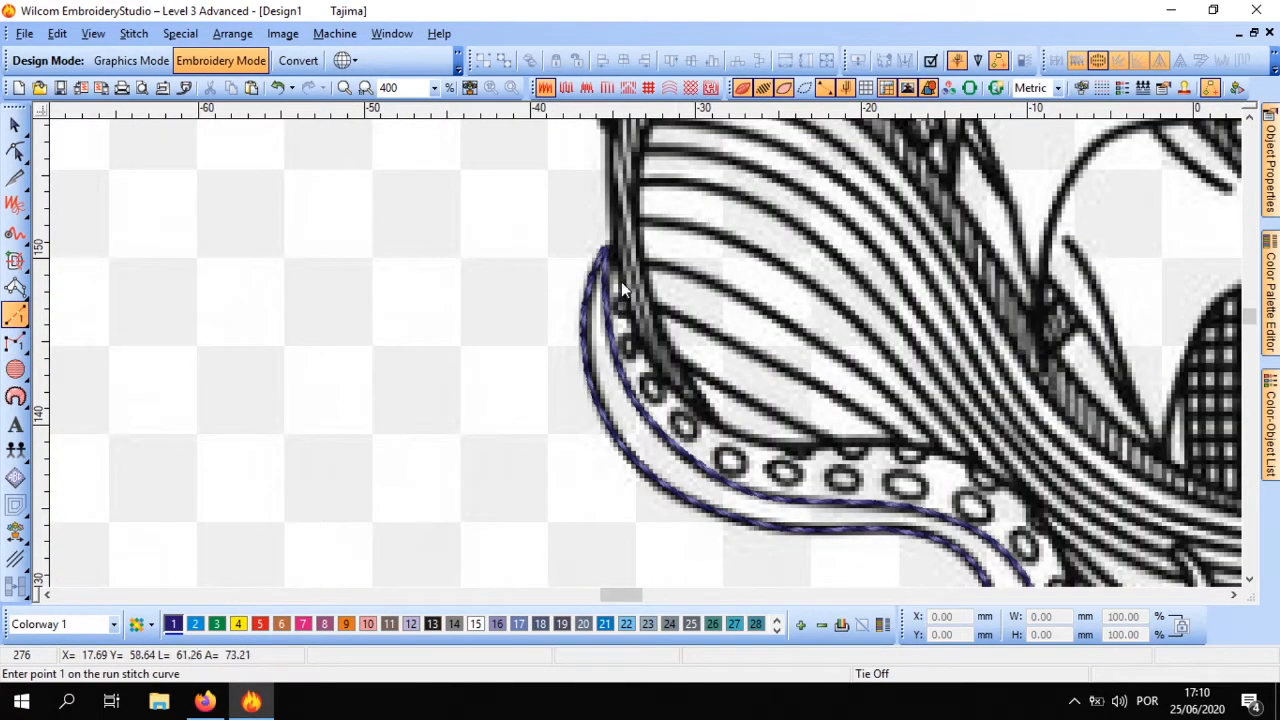
click(605, 247)
click(614, 246)
click(659, 370)
click(723, 429)
click(827, 445)
click(957, 457)
click(1025, 492)
Continue the sucker-side edge around the upper bend below the hull to where the suckers end, and finish the run stitch
click(677, 299)
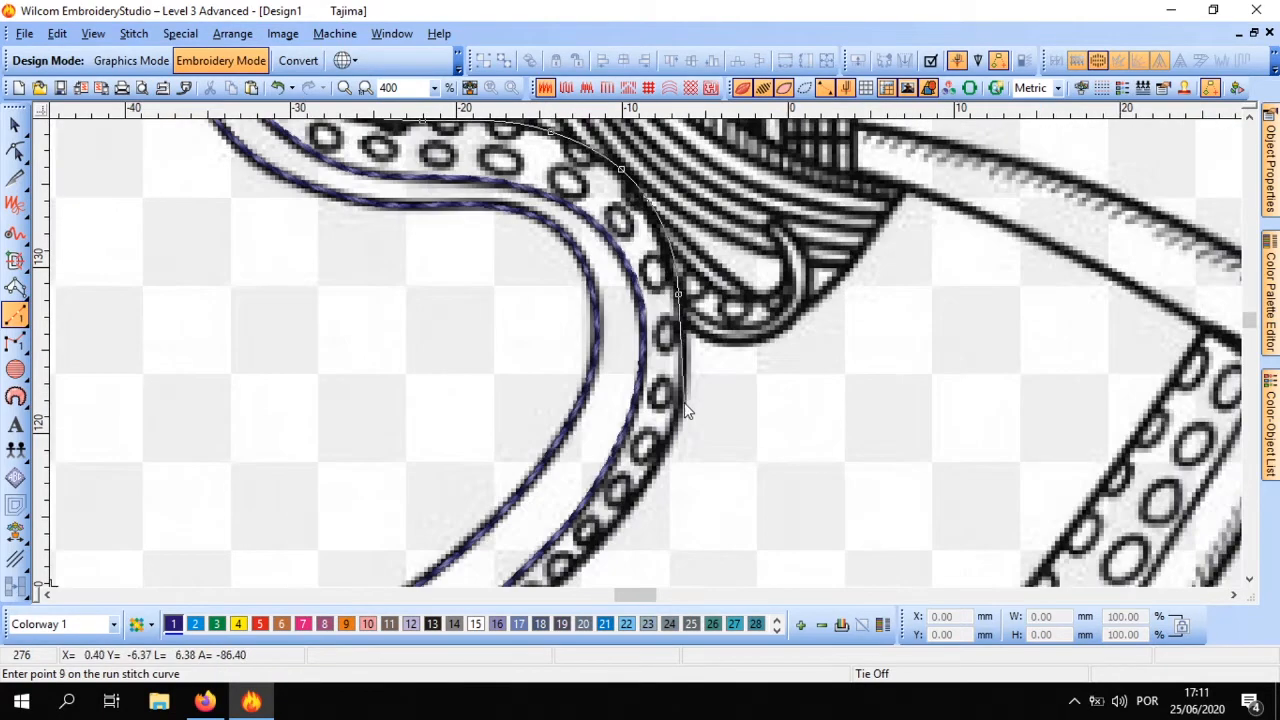
click(684, 402)
click(627, 442)
click(529, 552)
click(552, 403)
key(Return)
Trace the lowest left sucker at the tentacle's base as a closed run stitch oval
scroll(555, 420, down, 2)
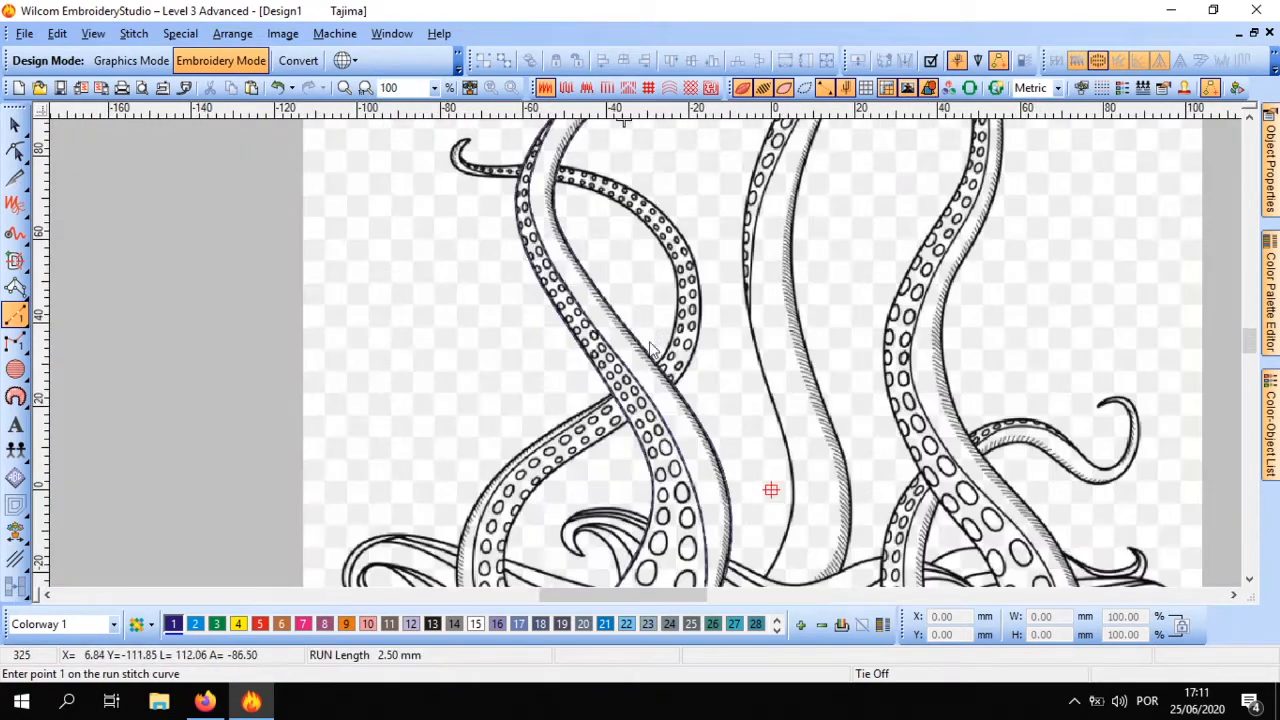
scroll(640, 450, up, 2)
right_click(532, 221)
right_click(480, 240)
right_click(457, 291)
right_click(475, 328)
right_click(521, 325)
right_click(548, 262)
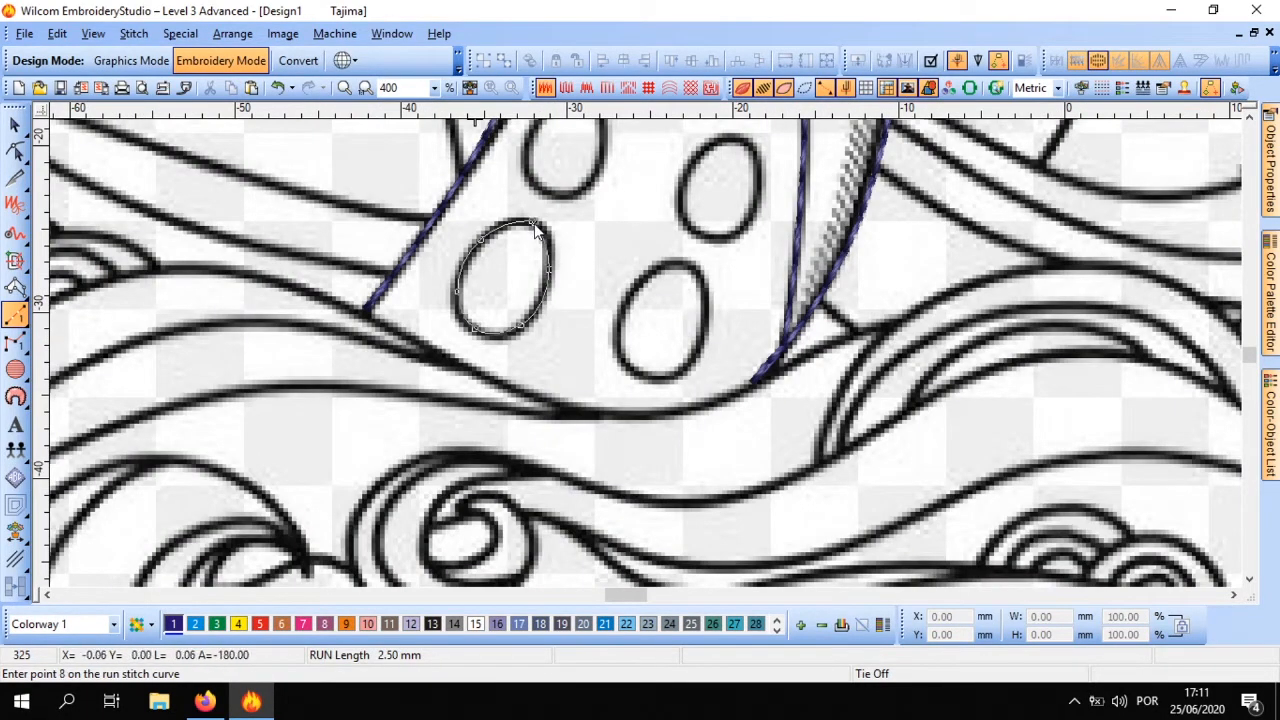
key(Return)
Trace the lowest right sucker at the tentacle's base as a closed run stitch oval
right_click(677, 262)
right_click(635, 283)
right_click(620, 327)
right_click(632, 368)
right_click(679, 375)
right_click(704, 318)
right_click(678, 262)
key(Return)
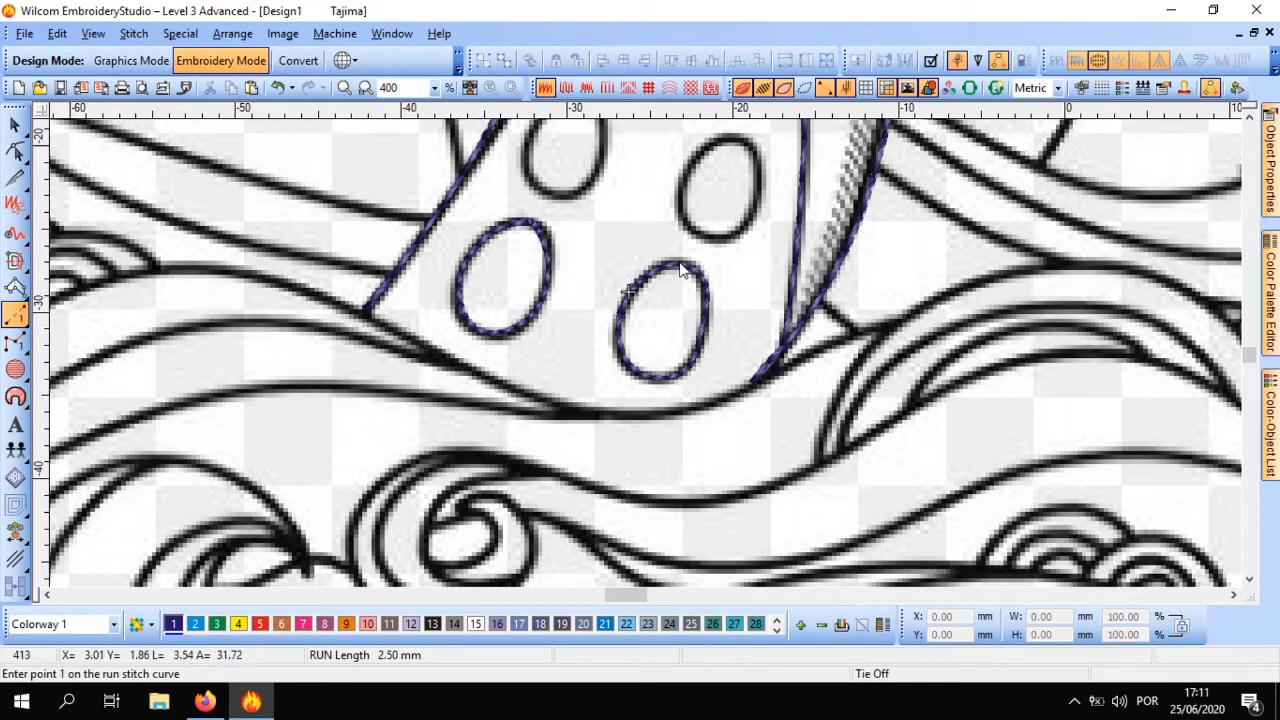
Trace the second right sucker up from the tentacle's base with a closed run stitch
right_click(684, 176)
right_click(680, 208)
right_click(698, 231)
right_click(741, 225)
right_click(759, 175)
right_click(690, 245)
key(Return)
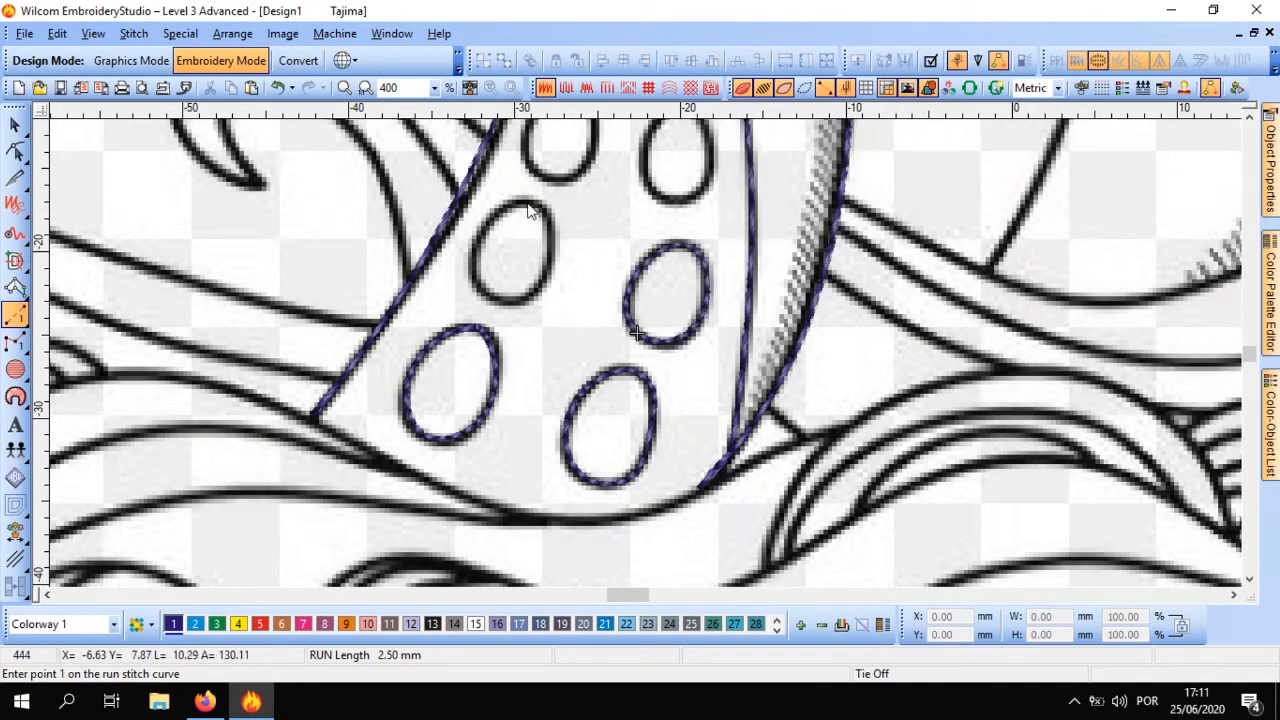
Trace the second left sucker up from the base with a closed run stitch and leave the run tool
right_click(524, 202)
right_click(478, 232)
right_click(490, 294)
right_click(538, 288)
right_click(553, 225)
right_click(525, 202)
key(Return)
key(Escape)
key(Escape)
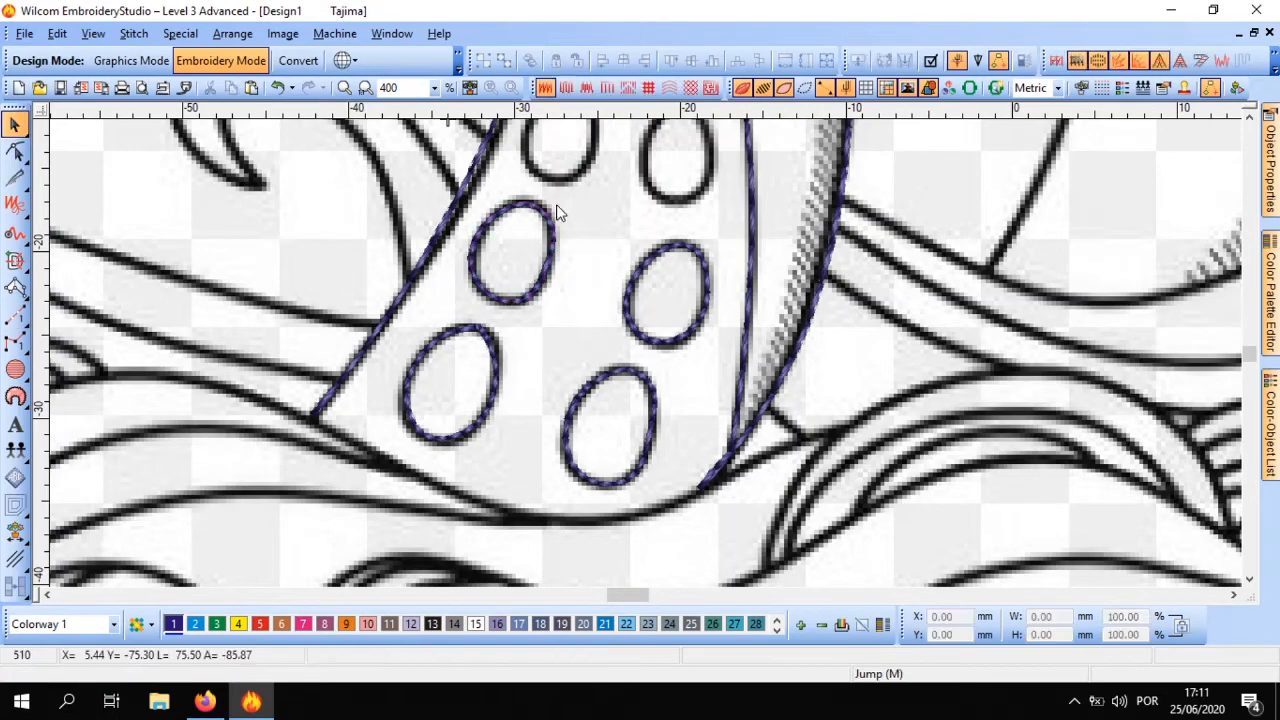
Copy the traced sucker oval onto the next suckers up the tentacle and resize the copies to match the drawing
mouse_move(554, 210)
mouse_down()
mouse_move(619, 311)
mouse_move(737, 370)
mouse_up()
click(737, 371)
drag(741, 416, 750, 406)
mouse_move(733, 393)
mouse_down()
mouse_move(700, 240)
mouse_move(610, 240)
mouse_move(577, 203)
mouse_up()
scroll(646, 288, up, 1)
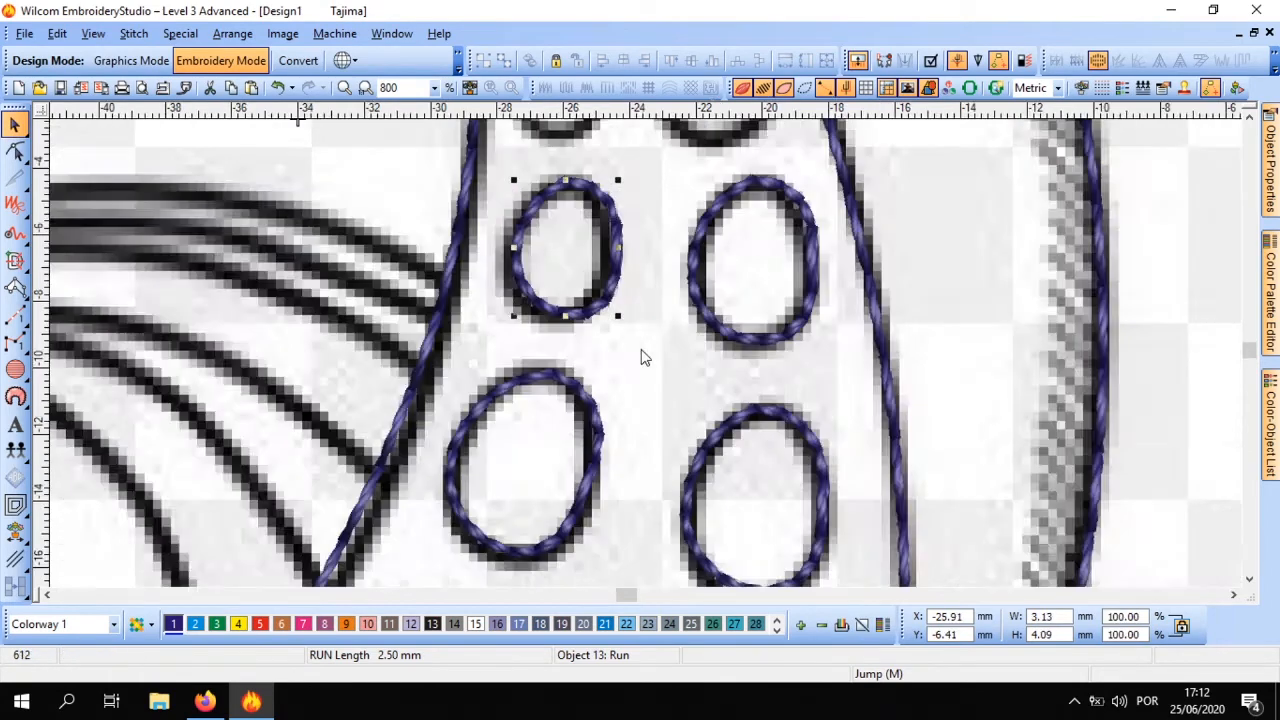
Fit further copies of the sucker oval onto the next left sucker and the next two right suckers up the tentacle
scroll(644, 353, down, 1)
scroll(623, 211, up, 1)
drag(631, 463, 563, 310)
drag(643, 391, 808, 390)
drag(727, 311, 693, 264)
scroll(774, 306, down, 1)
scroll(780, 270, up, 1)
drag(768, 398, 701, 195)
drag(597, 167, 619, 194)
Duplicate the upper right sucker oval onto the smaller left sucker beside it and resize it to about 2.5 × 3.3 mm
key(ctrl+d)
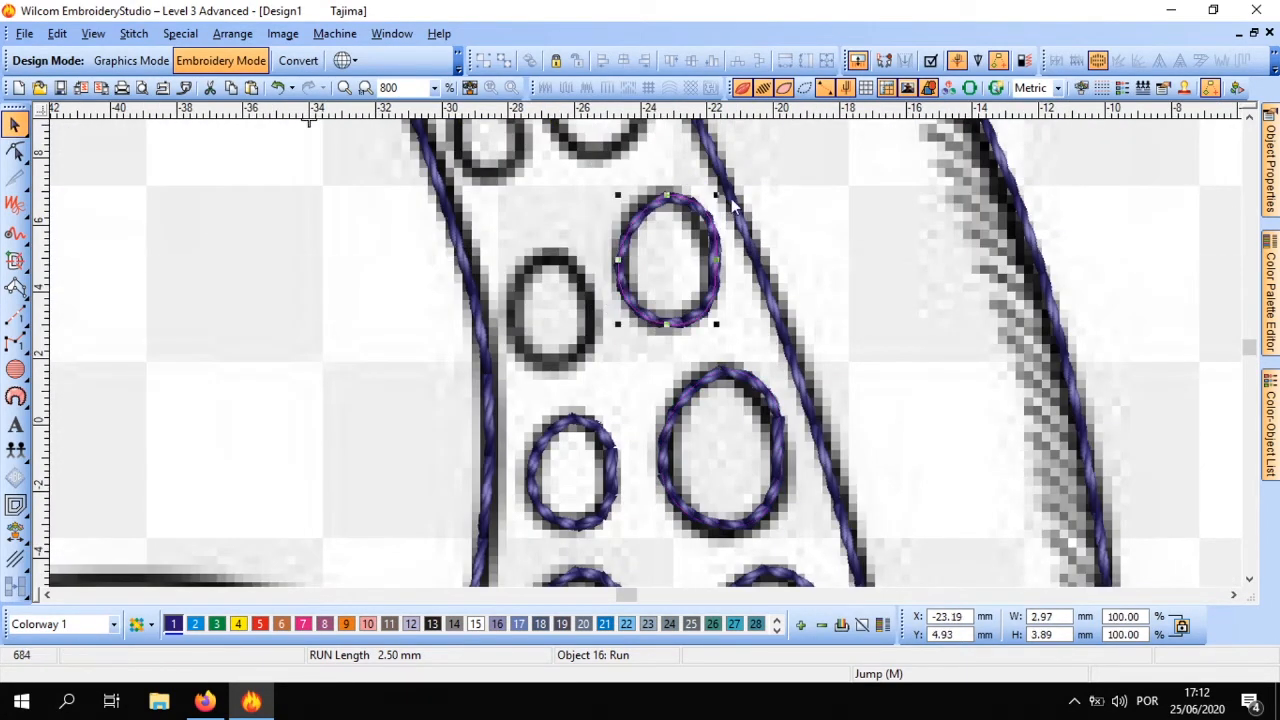
drag(717, 194, 681, 243)
drag(648, 281, 596, 254)
scroll(500, 205, down, 1)
scroll(684, 283, up, 1)
Fit oval copies onto the next left sucker and the larger right sucker above, sizing the right one about 2.8 × 3.6 mm
key(ctrl+d)
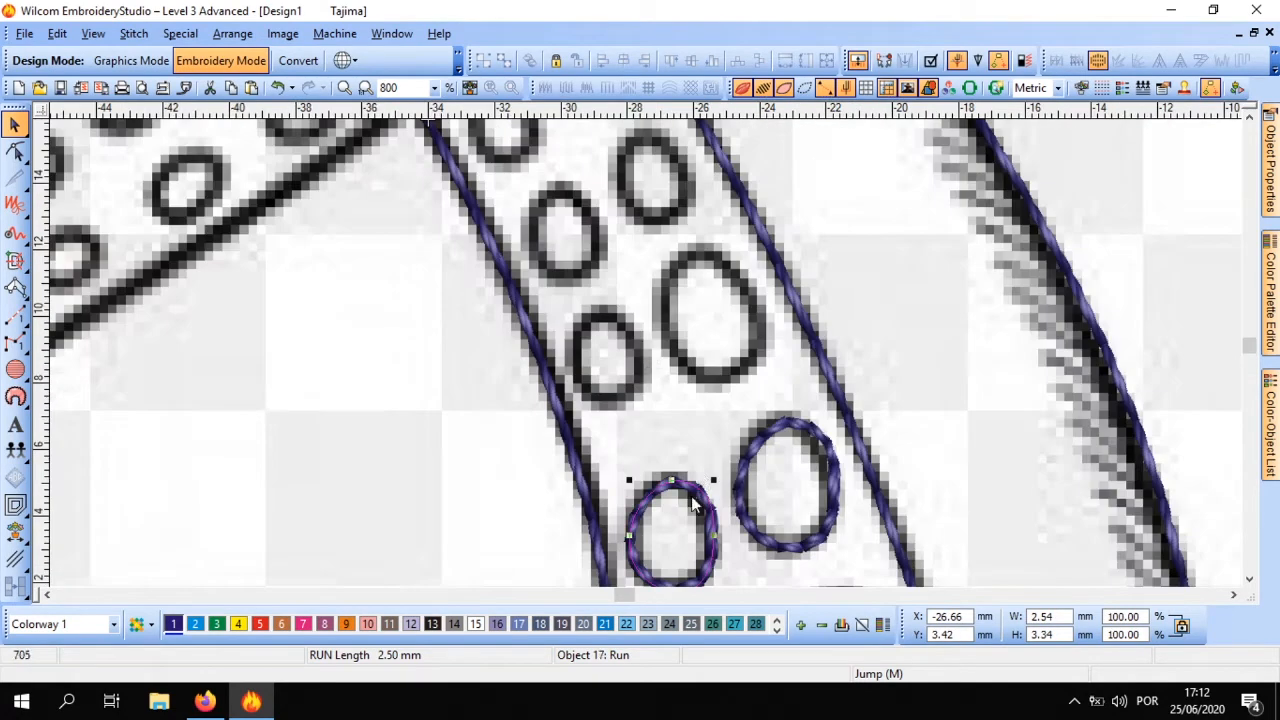
drag(691, 496, 628, 317)
drag(623, 390, 636, 391)
drag(573, 316, 681, 264)
key(ctrl+d)
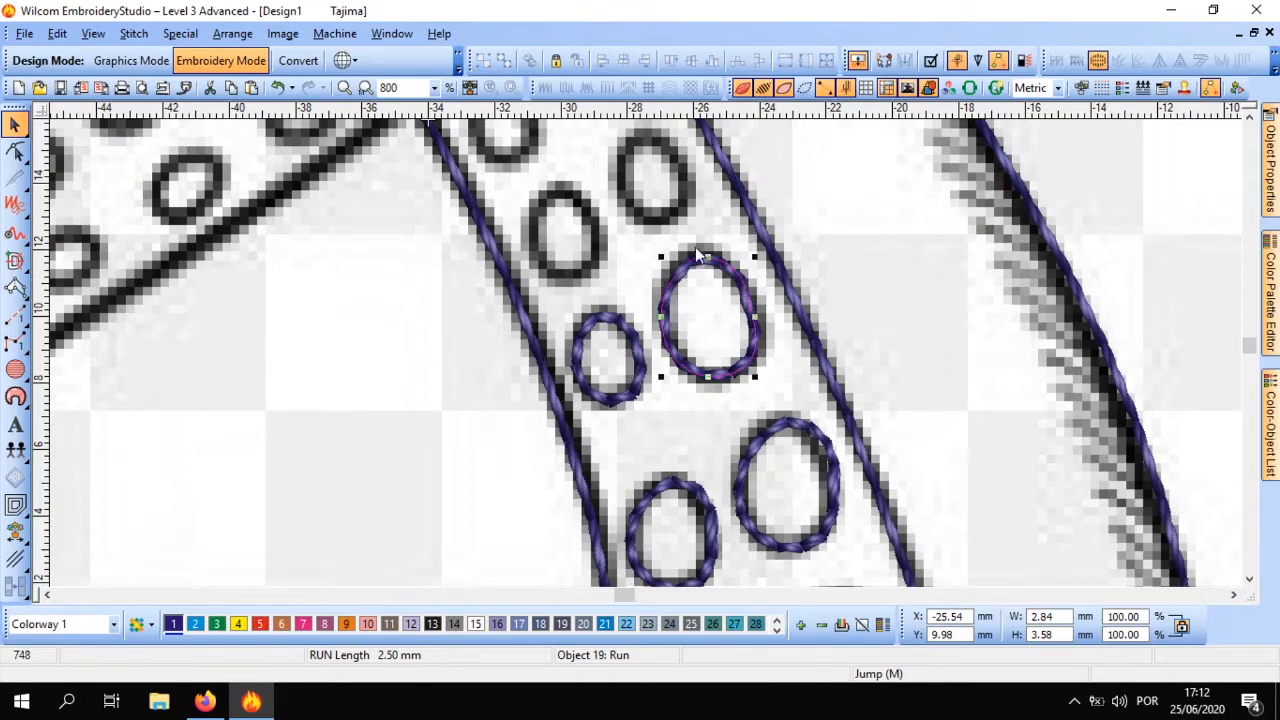
Fit oval copies onto the next left and right suckers up the tentacle, sizing the right one about 2.1 × 2.6 mm
scroll(698, 252, down, 1)
scroll(640, 330, up, 1)
drag(712, 422, 557, 330)
drag(555, 265, 580, 298)
key(ctrl+d)
drag(616, 342, 700, 284)
scroll(640, 360, up, 1)
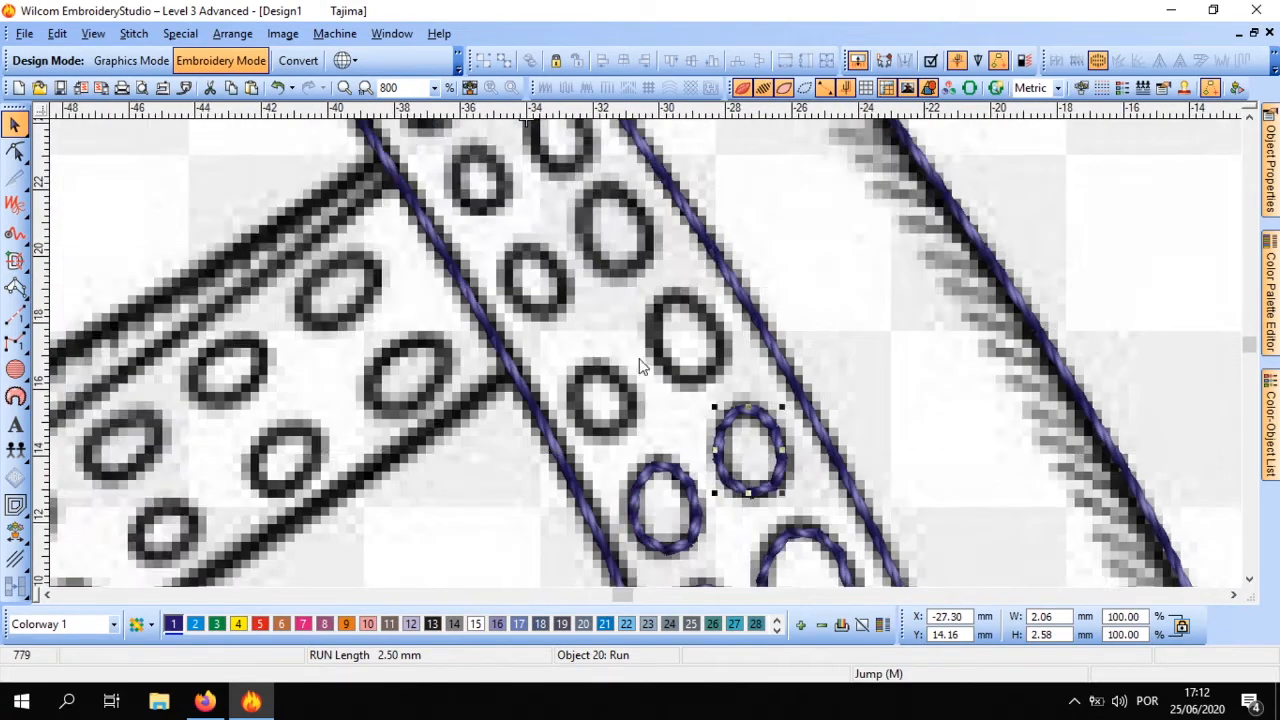
Trace the next left sucker and the right sucker above it with curved run-stitch outlines
click(15, 315)
click(655, 407)
click(15, 315)
click(605, 370)
right_click(580, 378)
right_click(578, 403)
right_click(593, 431)
right_click(631, 413)
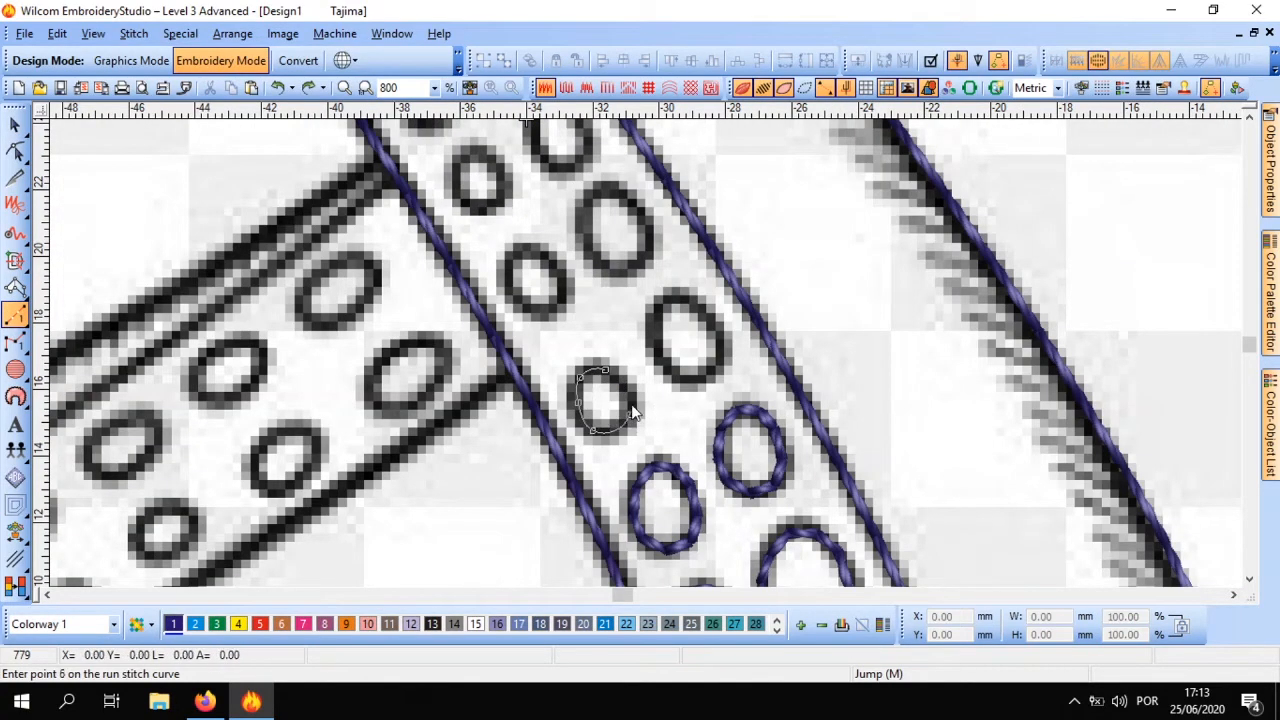
key(Return)
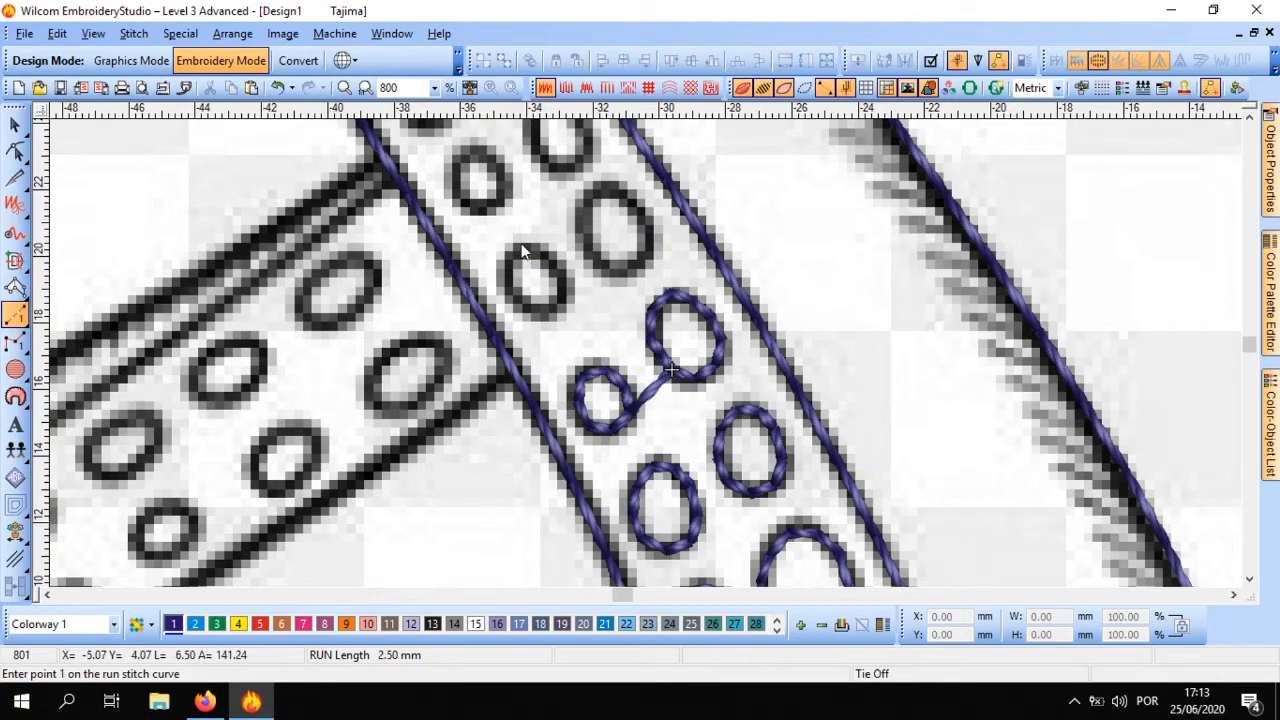
Trace the following left sucker and its right neighbour further up the tentacle as run-stitch ovals
right_click(524, 248)
right_click(504, 273)
right_click(512, 299)
right_click(542, 311)
right_click(563, 288)
right_click(533, 248)
key(Return)
right_click(601, 189)
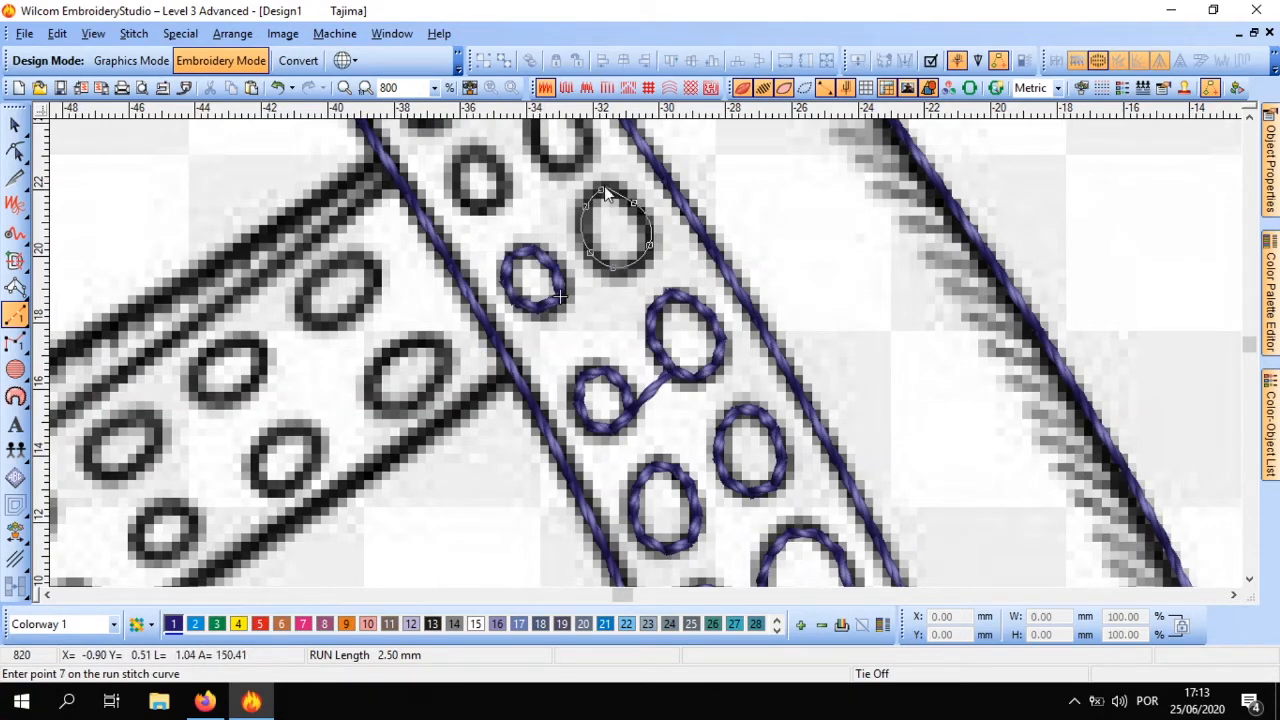
key(Return)
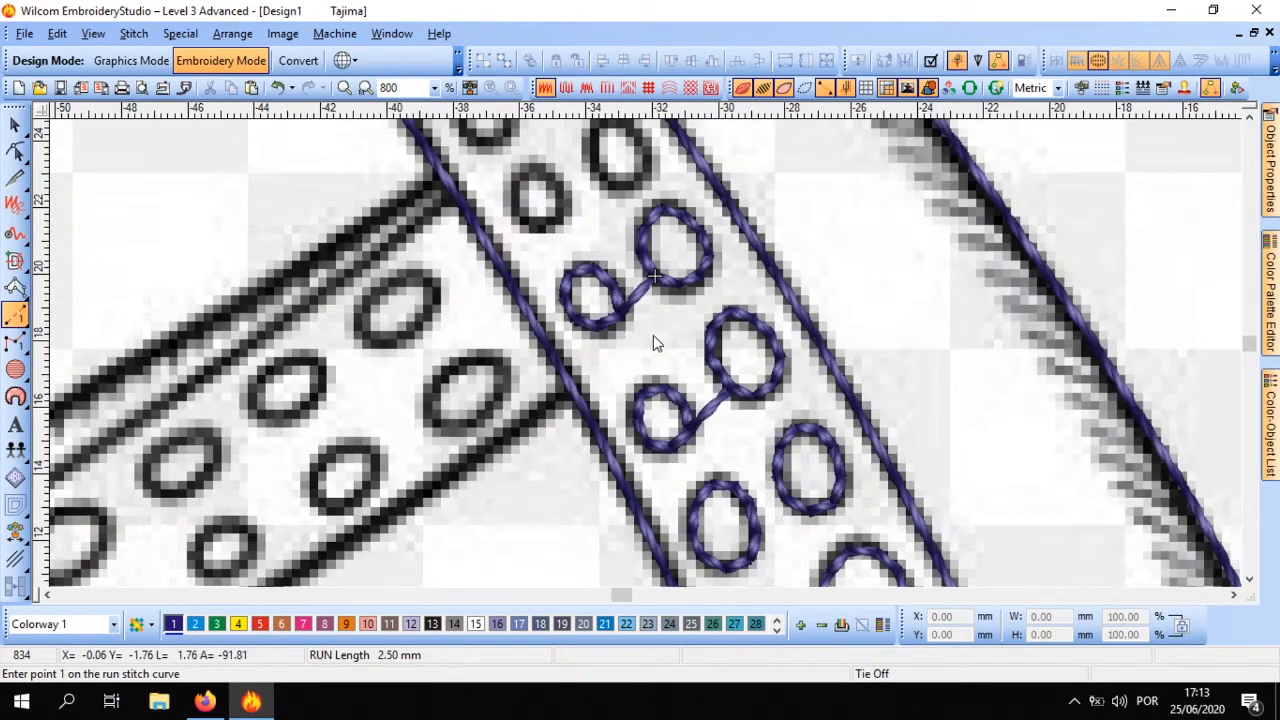
Hide the background drawing and select all the traced tentacle objects
scroll(653, 335, down, 2)
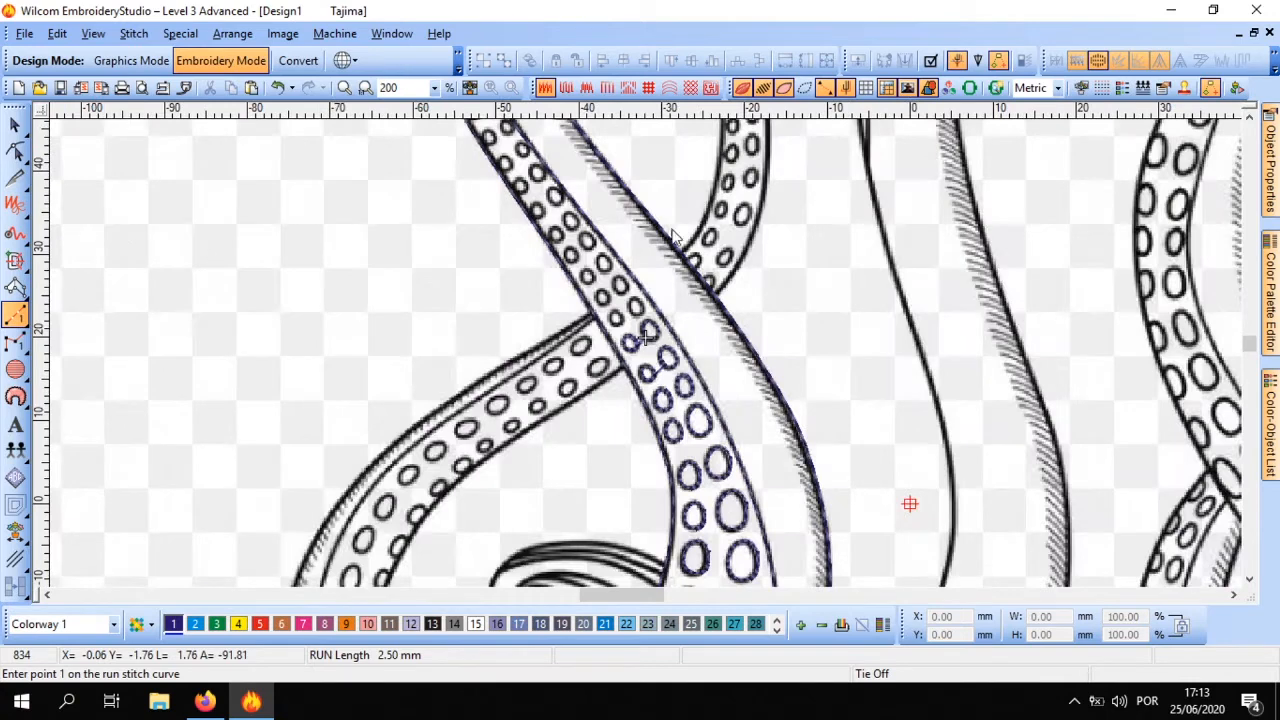
click(905, 87)
scroll(643, 350, down, 2)
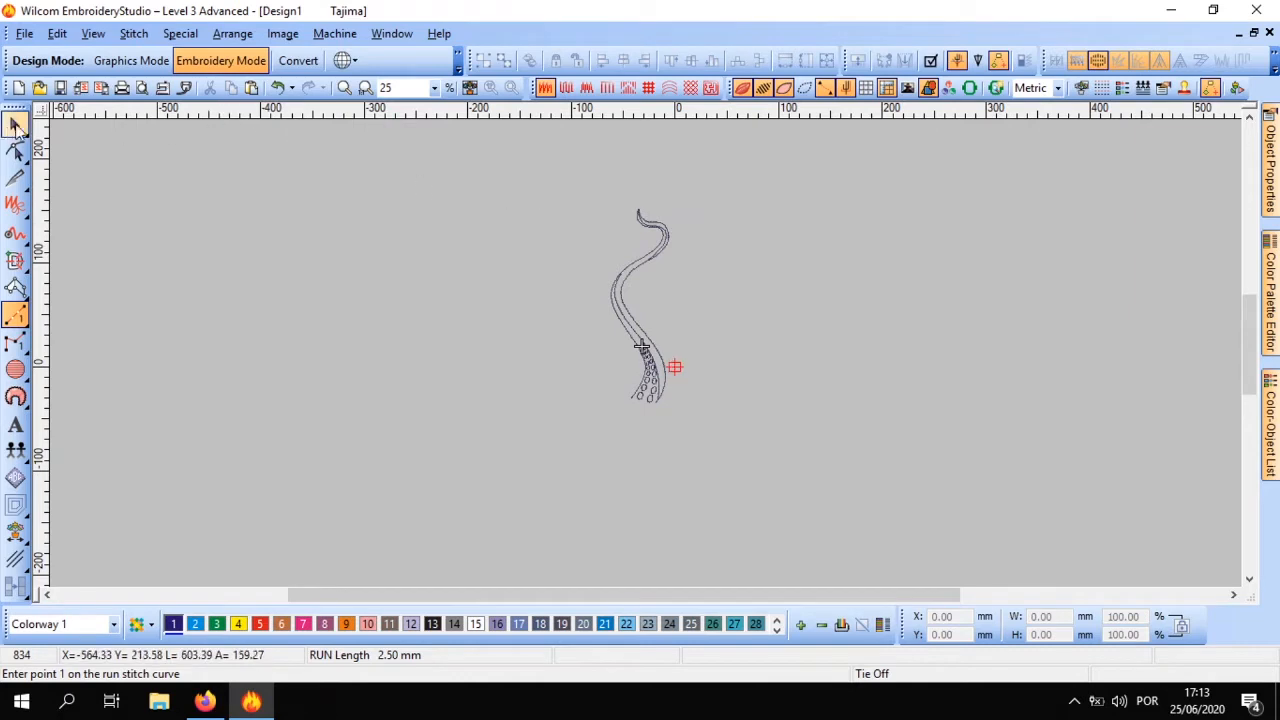
click(15, 123)
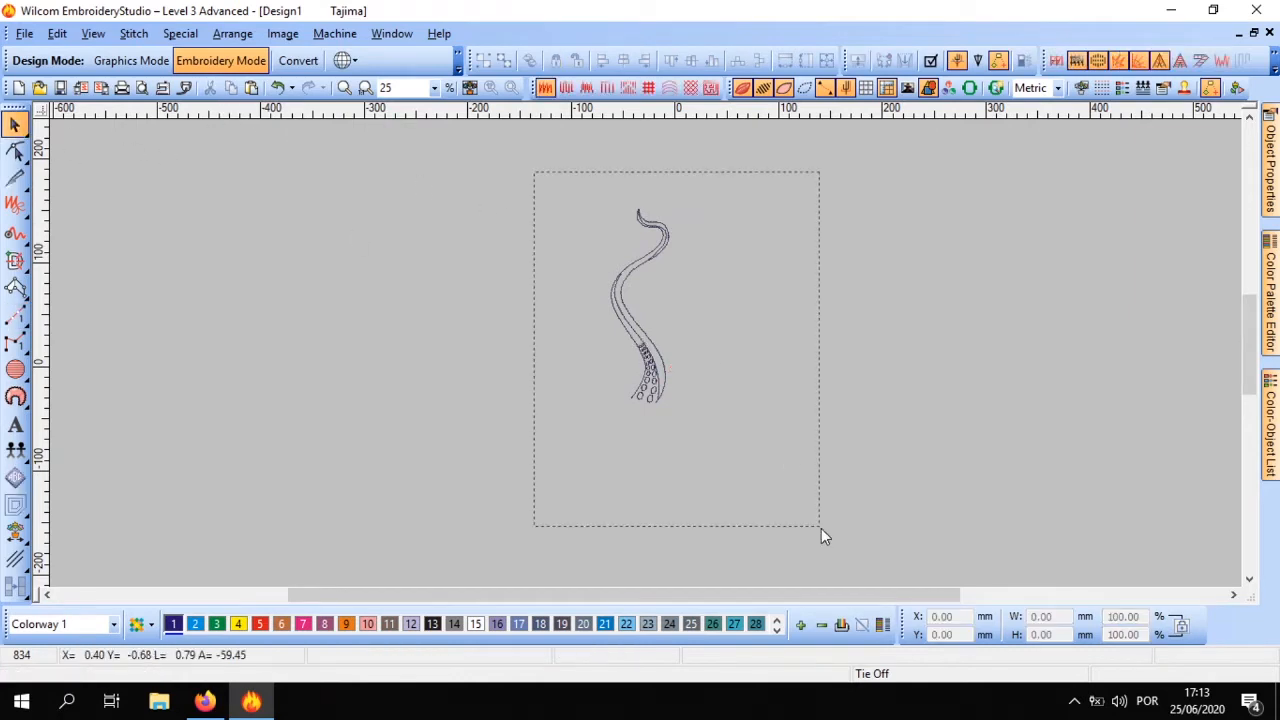
click(648, 362)
scroll(648, 362, up, 3)
scroll(670, 355, down, 2)
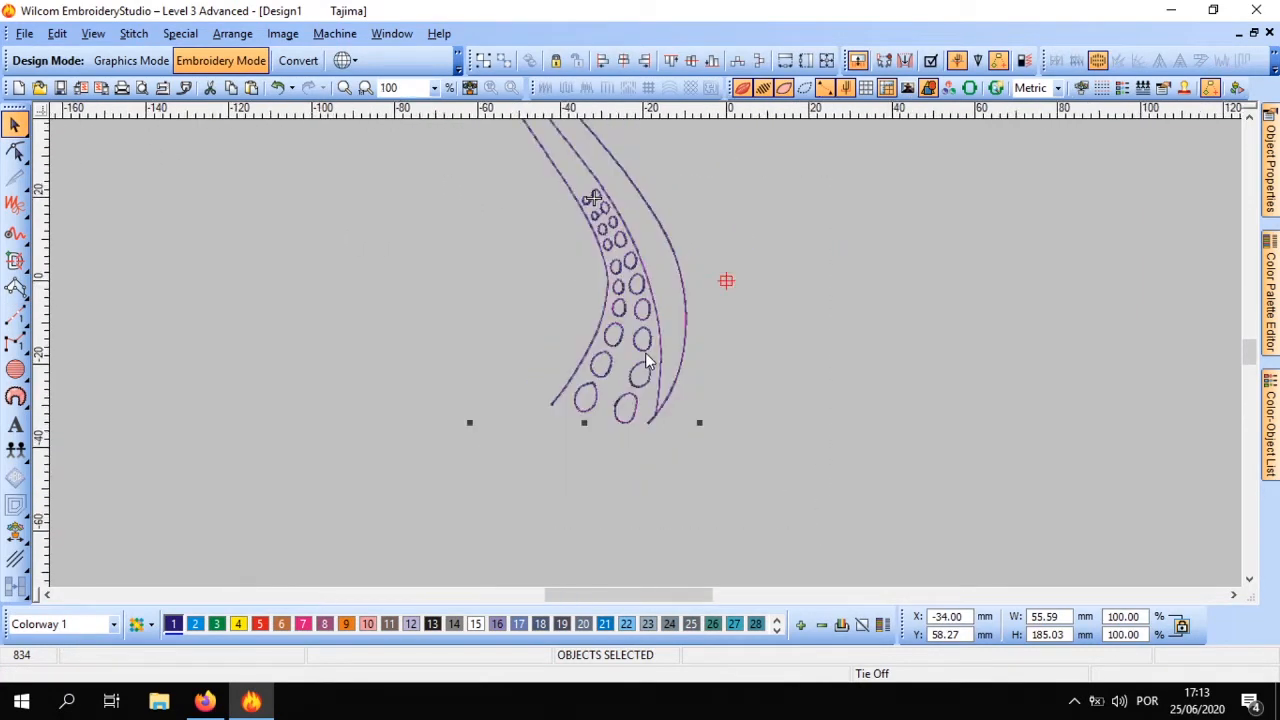
Try shrinking the whole selected tentacle to about 31 × 103 mm and undo the resize
drag(670, 386, 623, 213)
scroll(643, 366, up, 2)
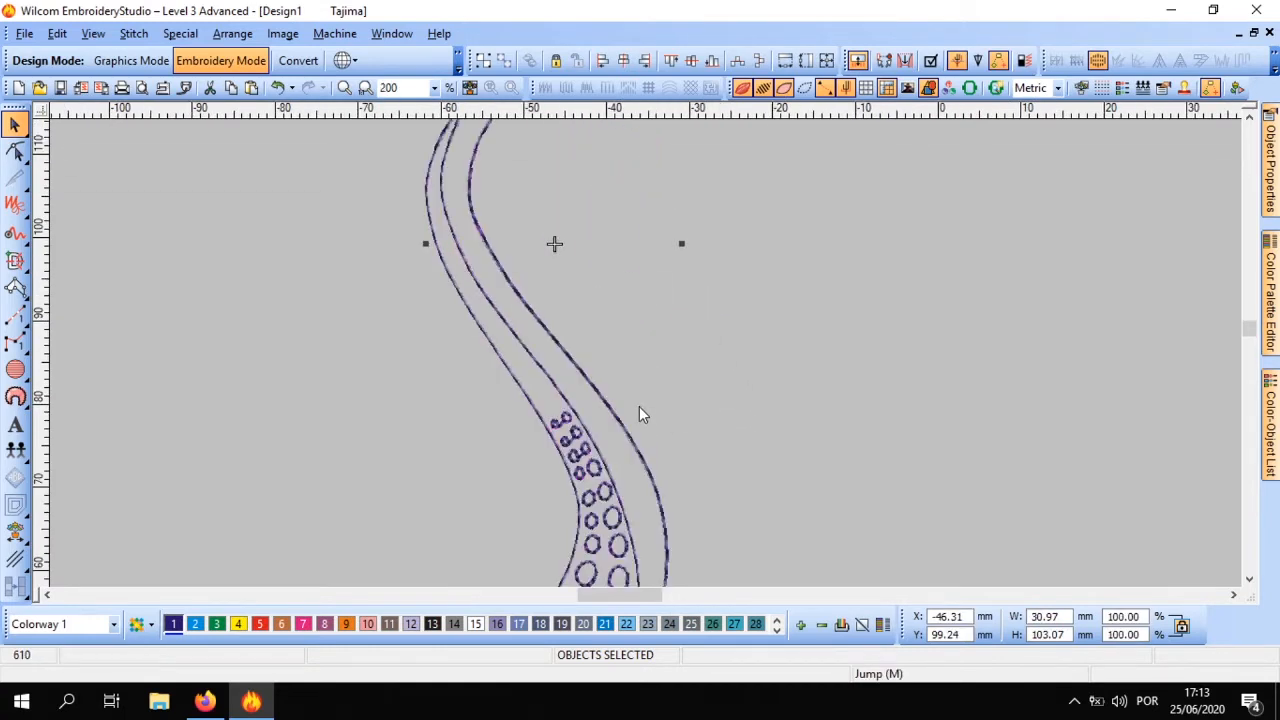
key(ctrl+z)
Change the outline stitch type of all selected tentacle objects to Triple Run
scroll(641, 386, down, 2)
scroll(641, 386, up, 2)
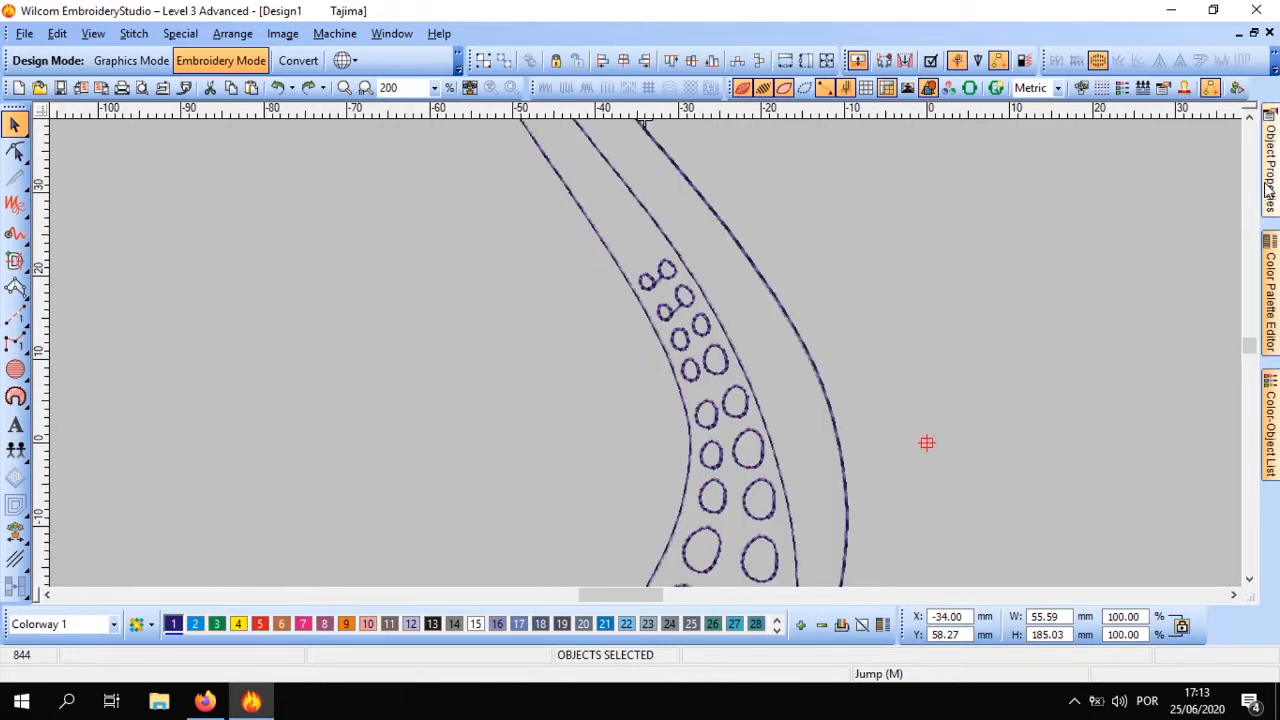
mouse_move(1270, 160)
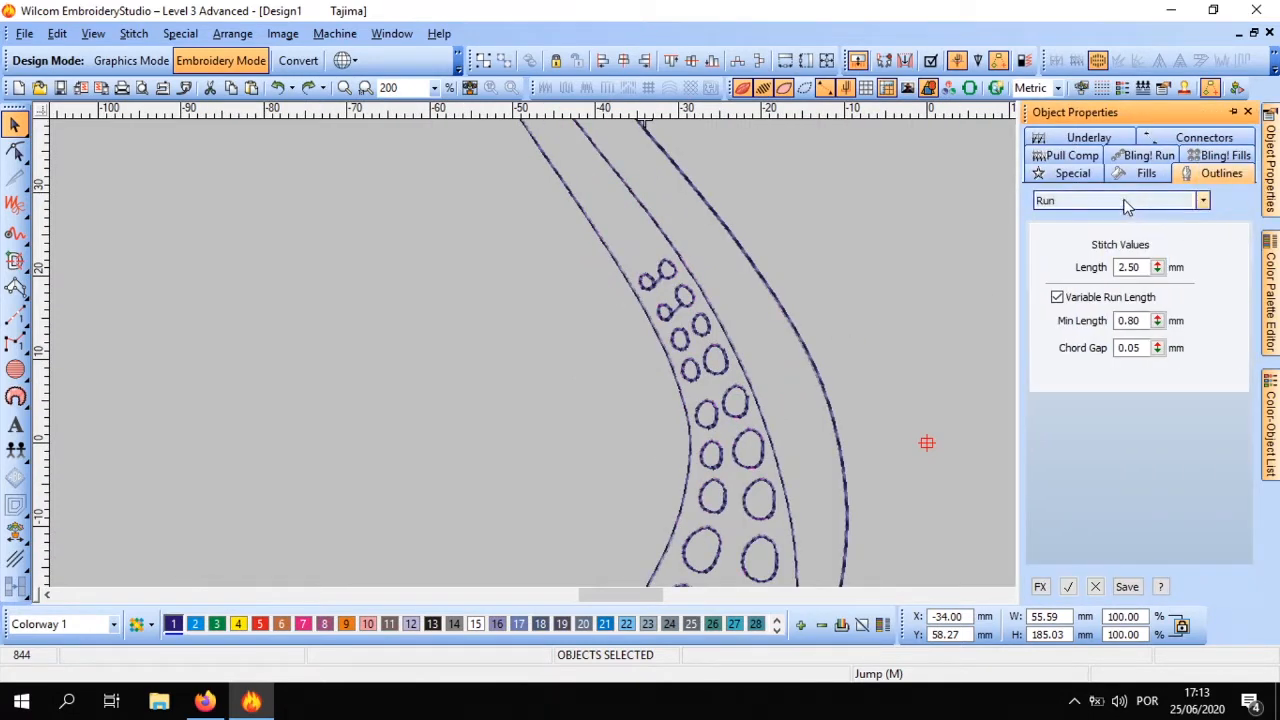
scroll(565, 295, down, 3)
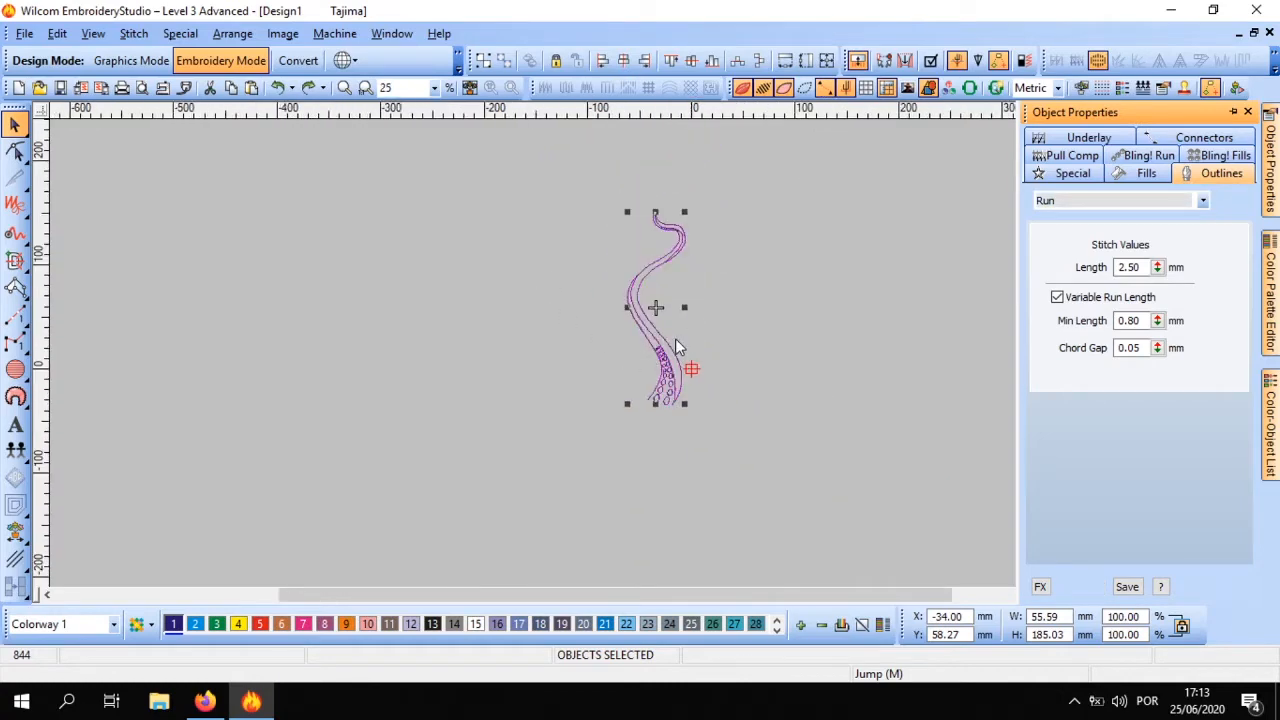
scroll(682, 360, up, 2)
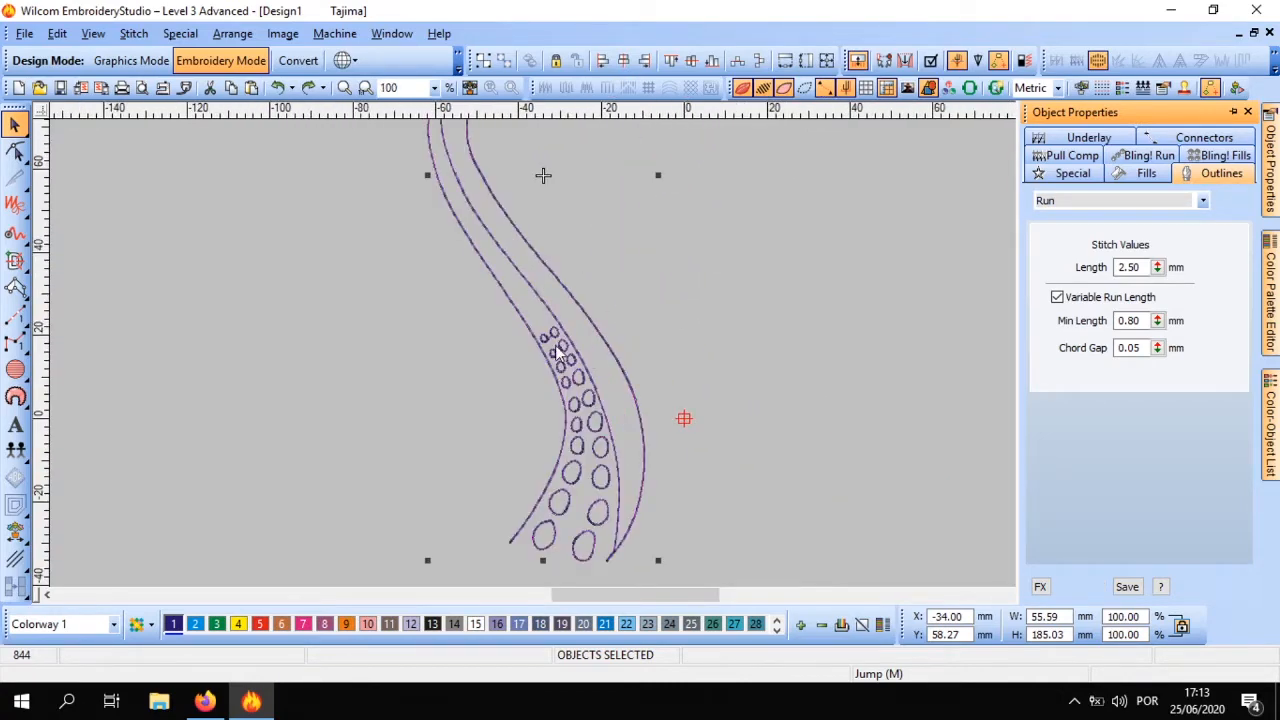
scroll(645, 360, up, 1)
click(1150, 203)
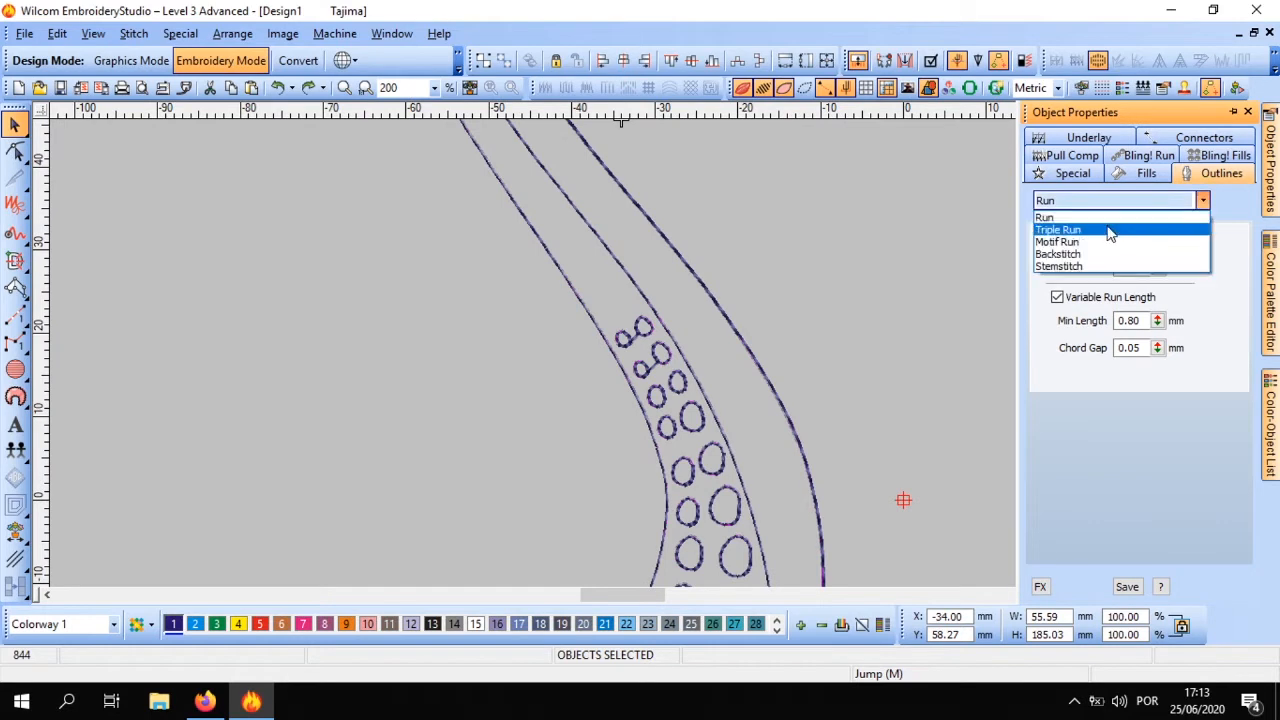
click(1108, 229)
Try Motif Run as the outline stitch type for the tentacle and undo the change
click(1155, 201)
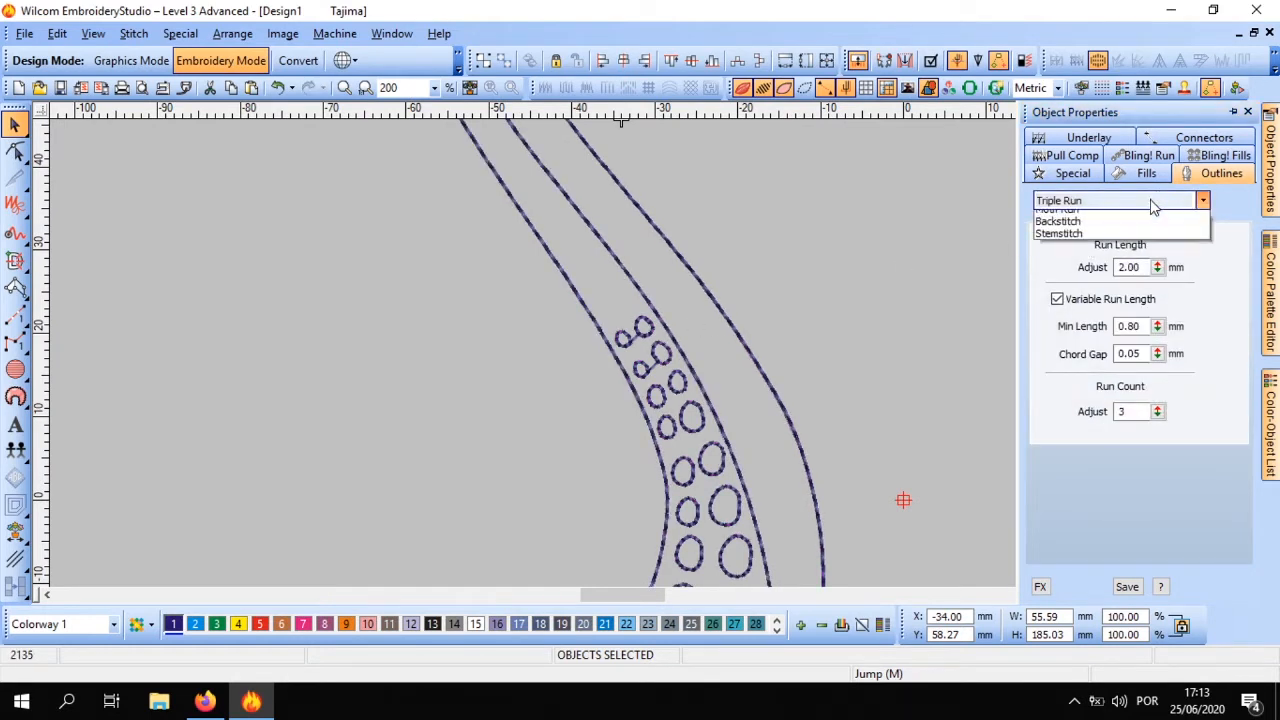
click(1130, 243)
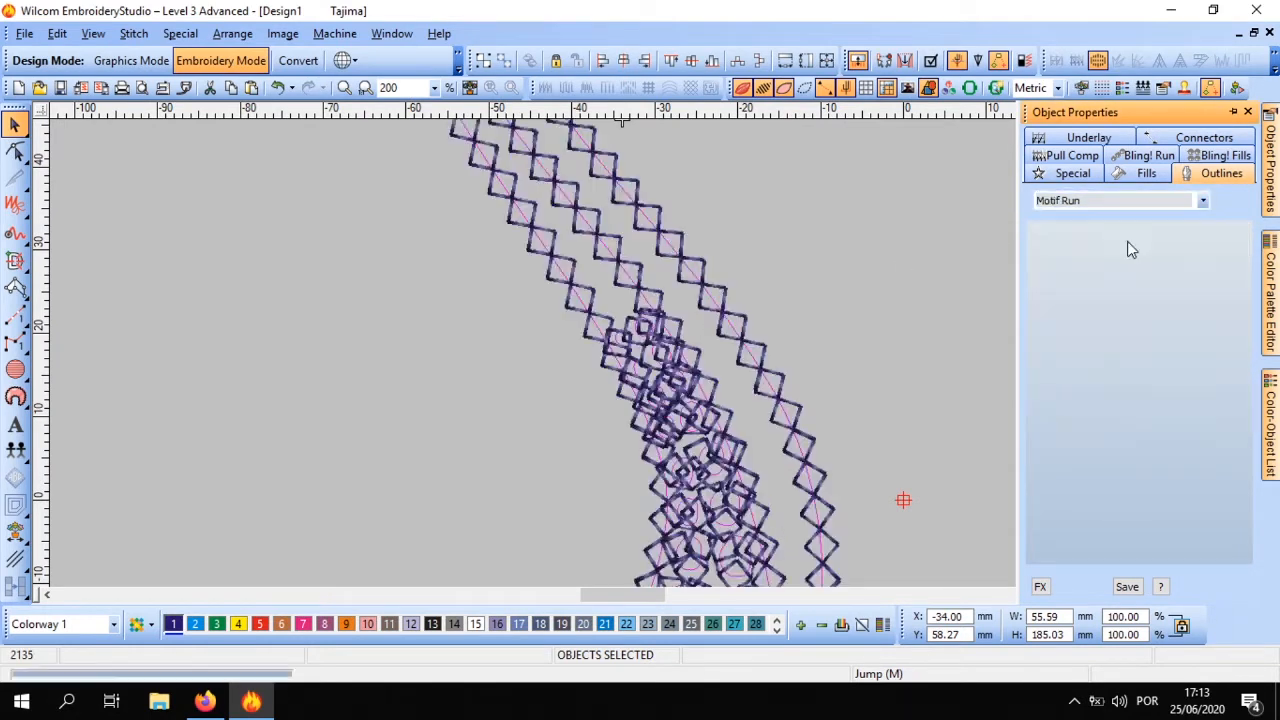
key(ctrl+z)
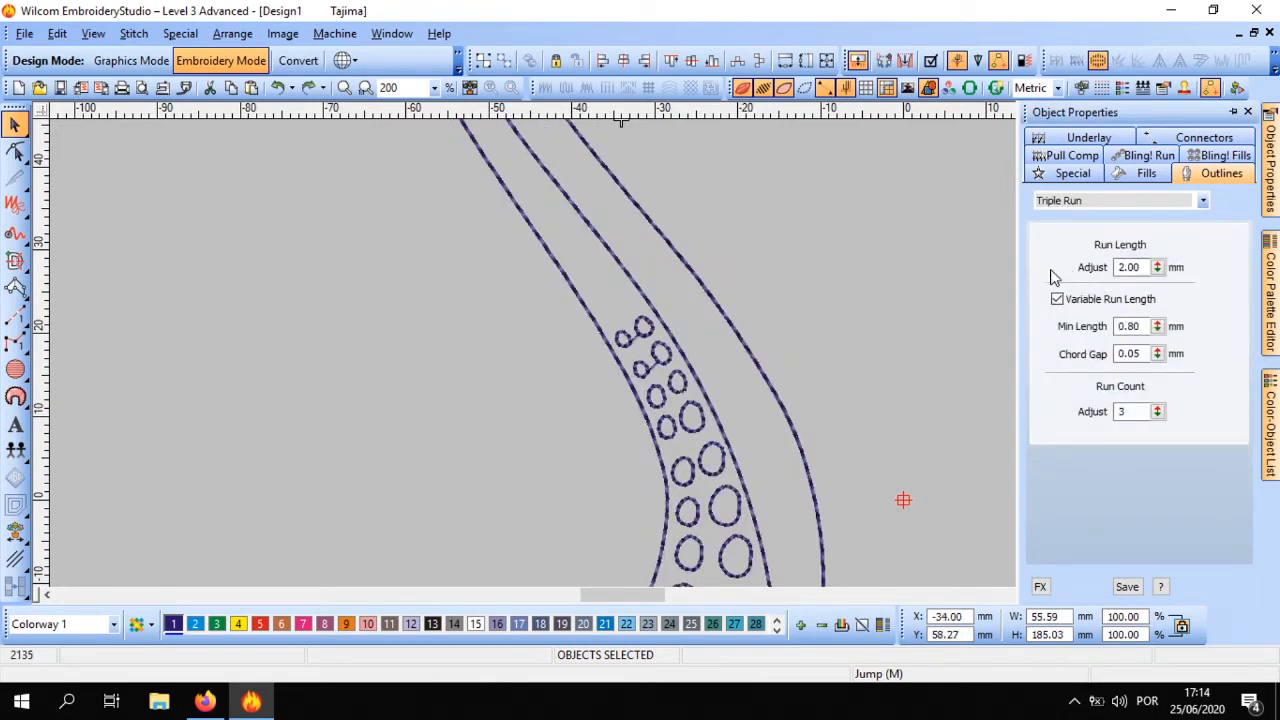
Switch the selected outlines to Backstitch and examine the stitching on the tentacle lines and suckers
click(1118, 203)
click(1113, 255)
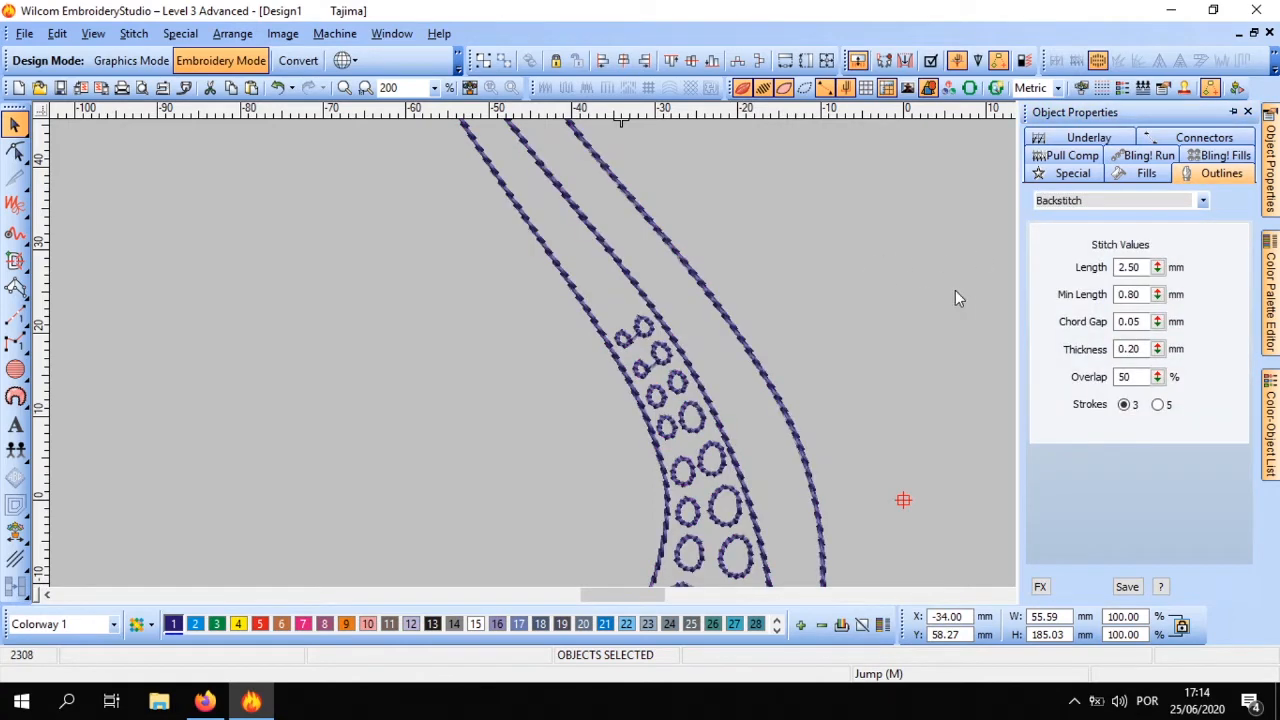
scroll(645, 352, down, 2)
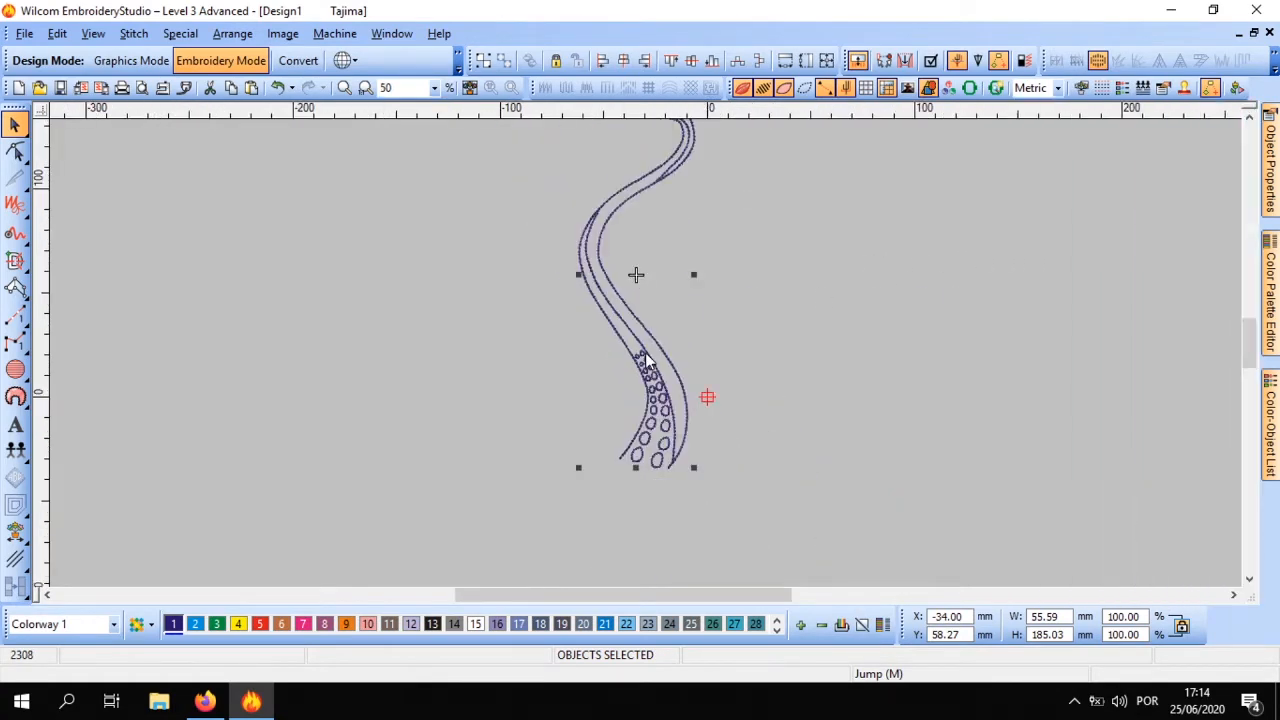
scroll(645, 352, up, 2)
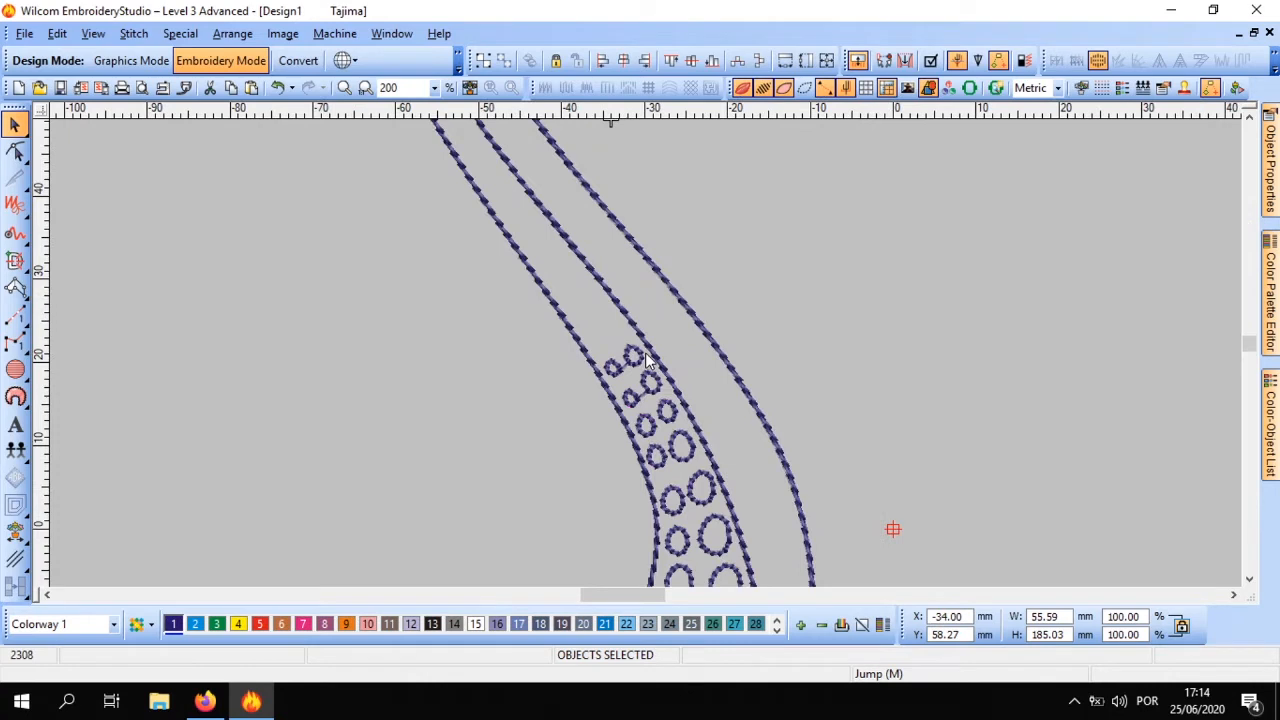
scroll(645, 353, down, 2)
scroll(645, 353, up, 2)
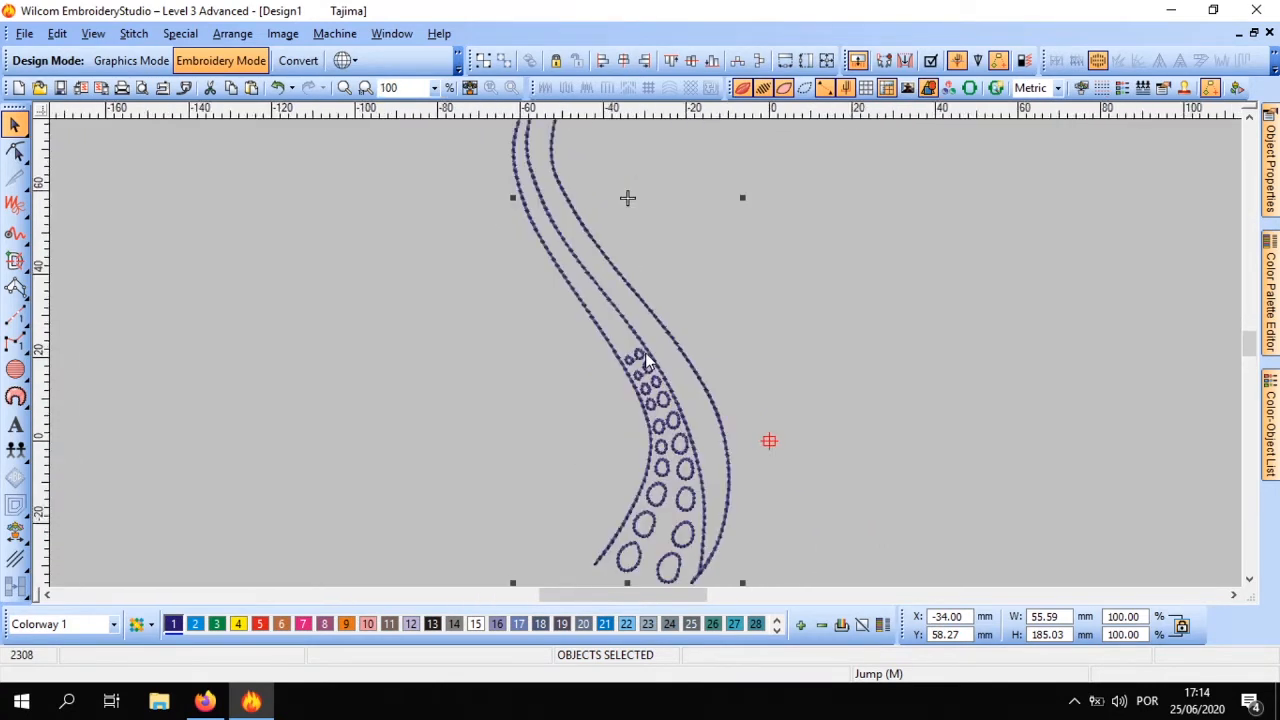
scroll(645, 355, up, 1)
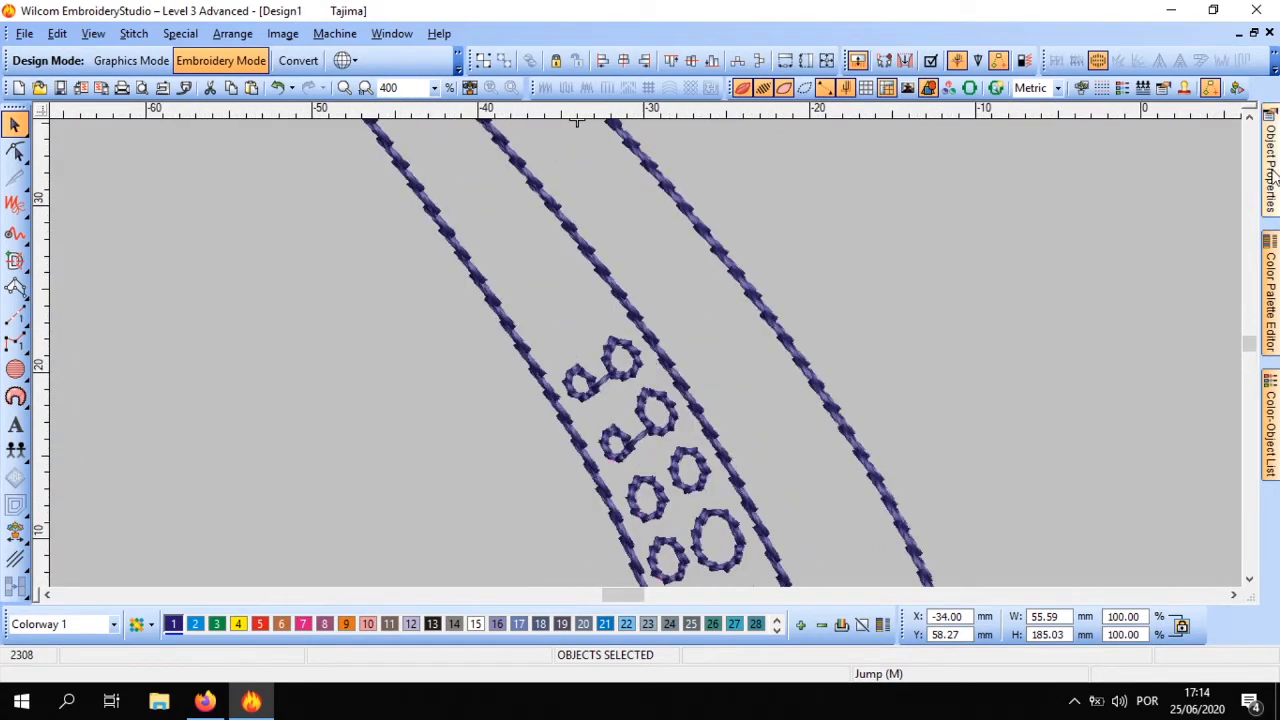
Try Stemstitch on the tentacle outlines, undo it, and clear the selection to inspect the Backstitch lines
click(1150, 201)
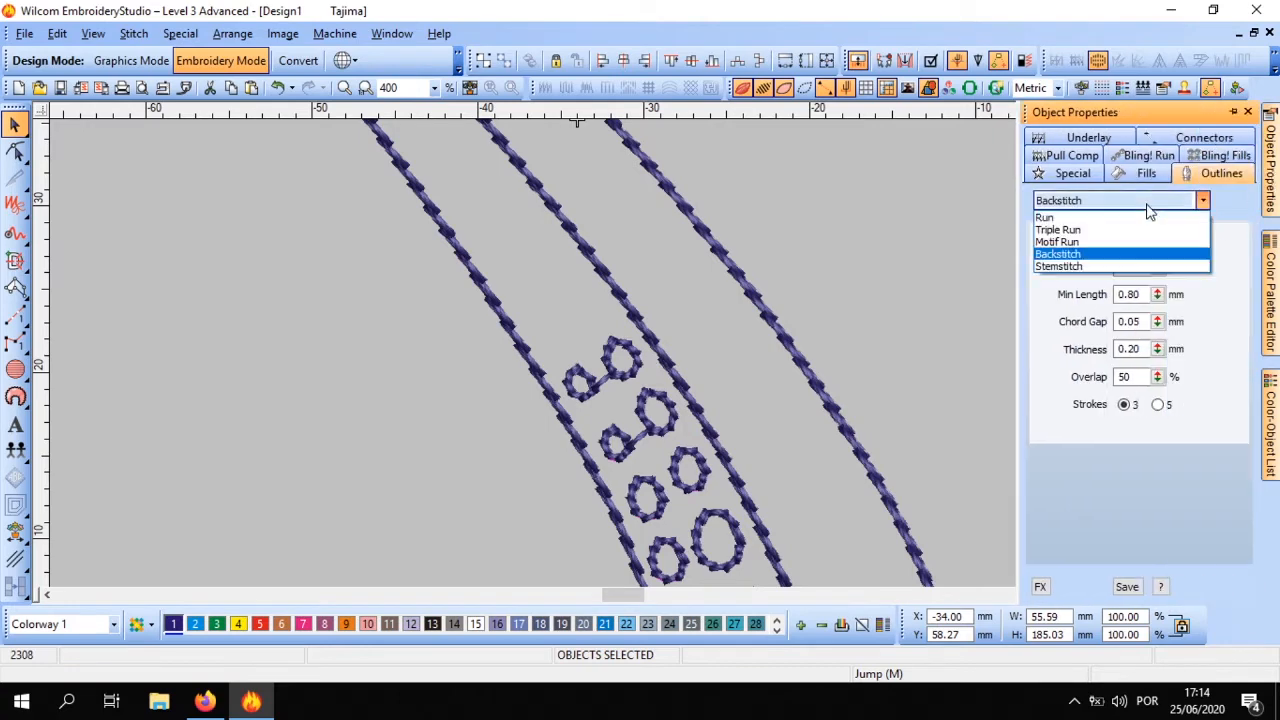
click(1114, 267)
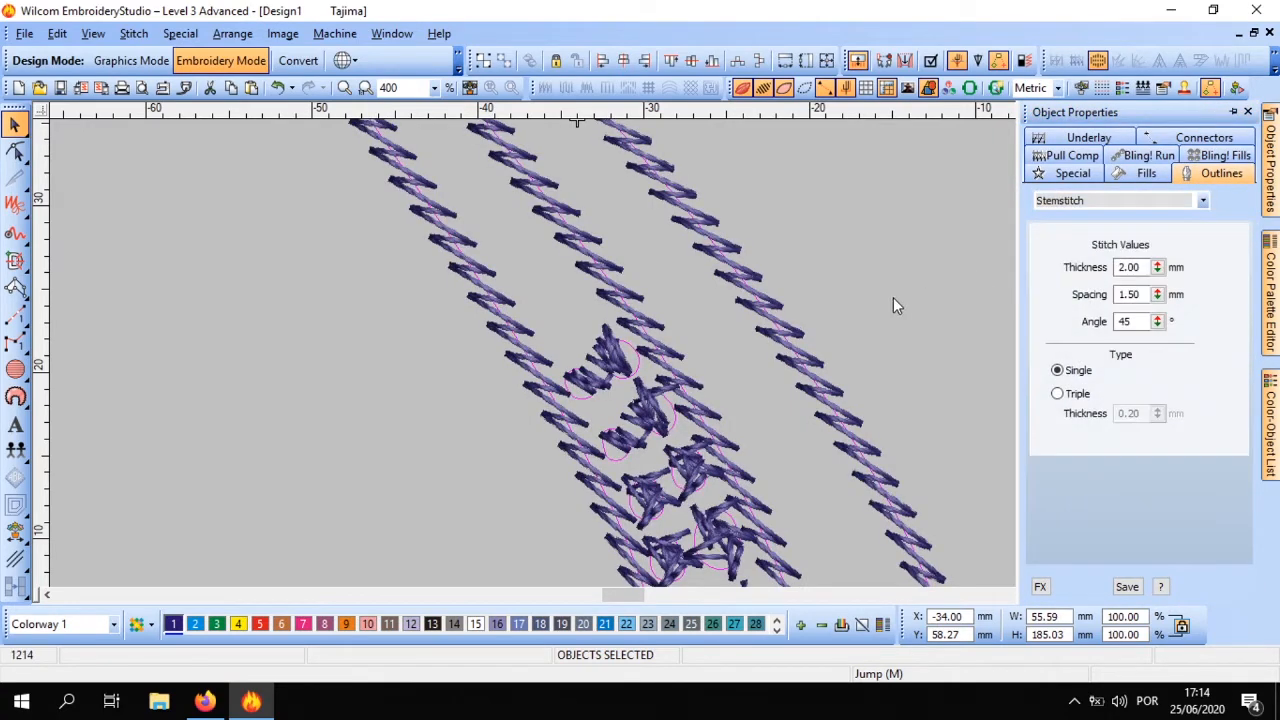
key(ctrl+z)
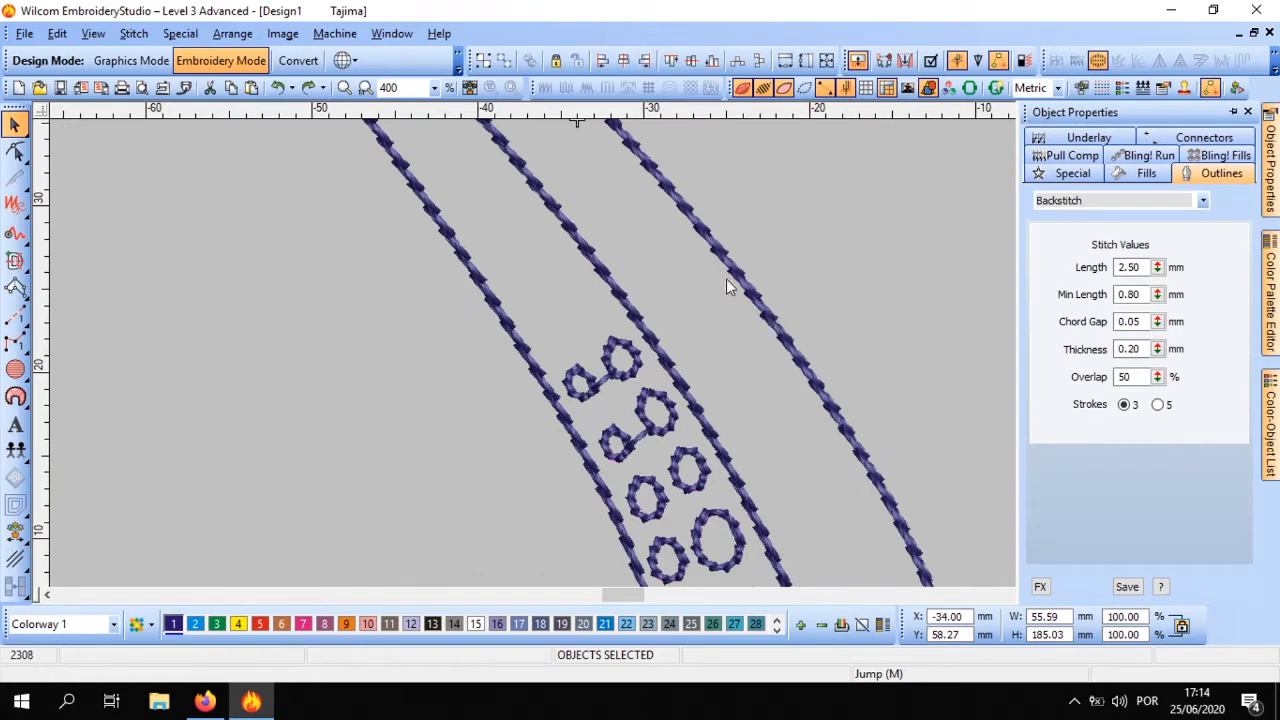
scroll(639, 349, down, 3)
scroll(647, 362, up, 3)
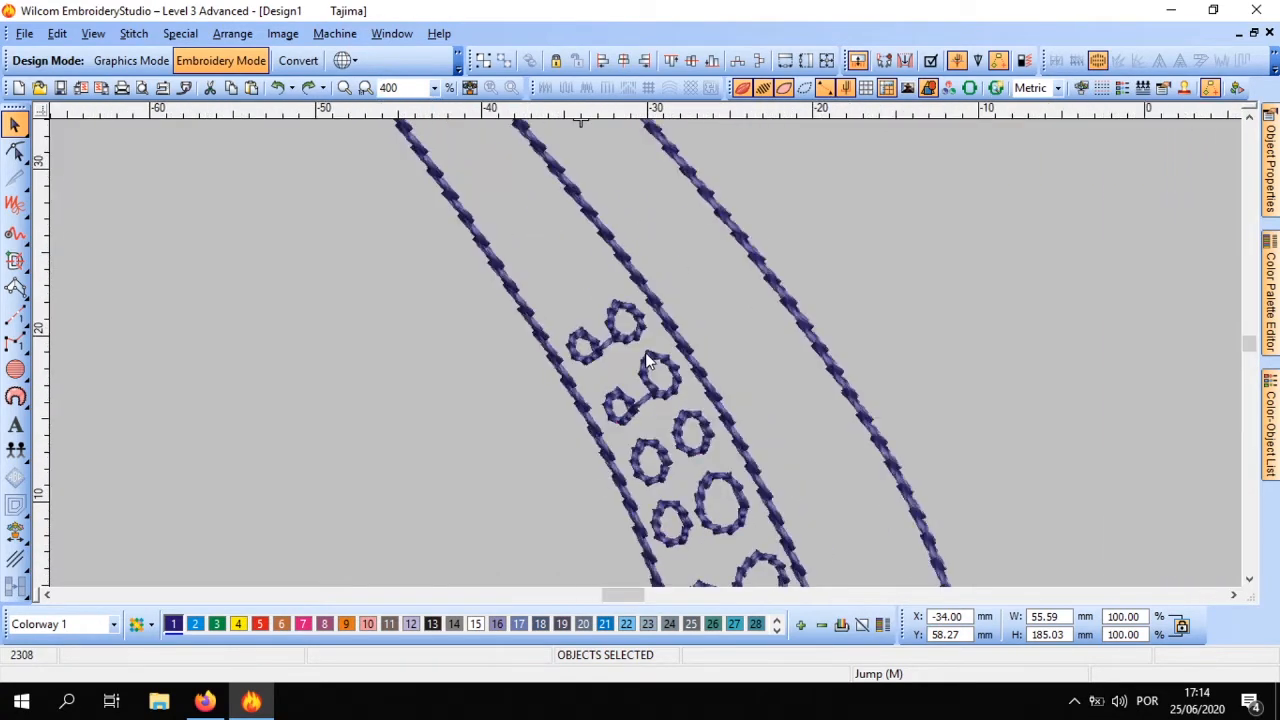
scroll(647, 362, down, 4)
key(Escape)
scroll(647, 362, up, 3)
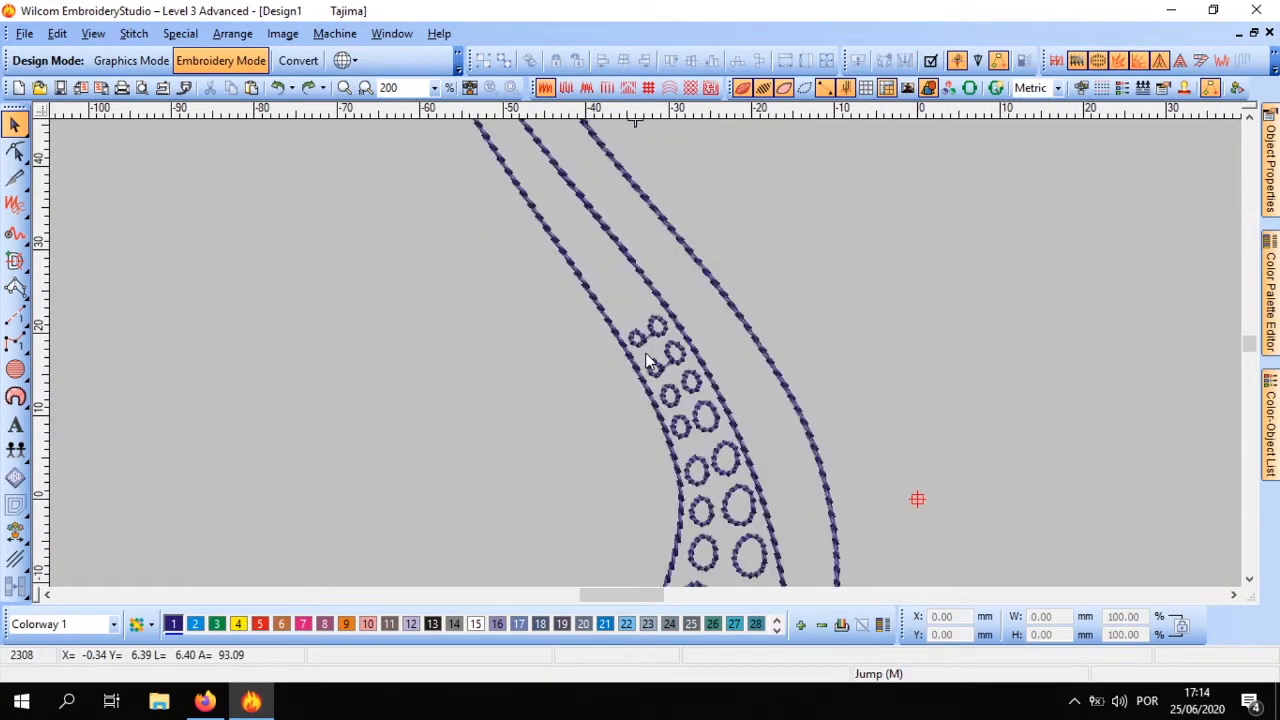
Reselect the whole tentacle and set its Backstitch outlines to 5 strokes
click(647, 362)
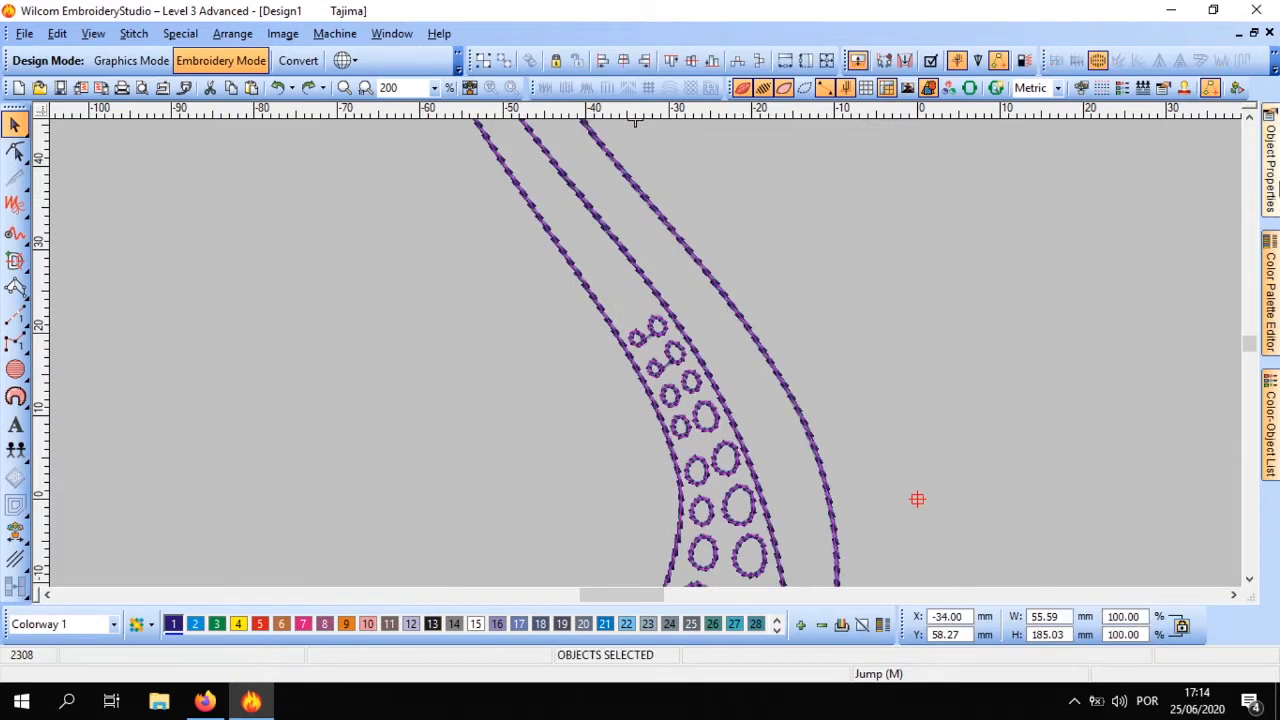
mouse_move(1270, 160)
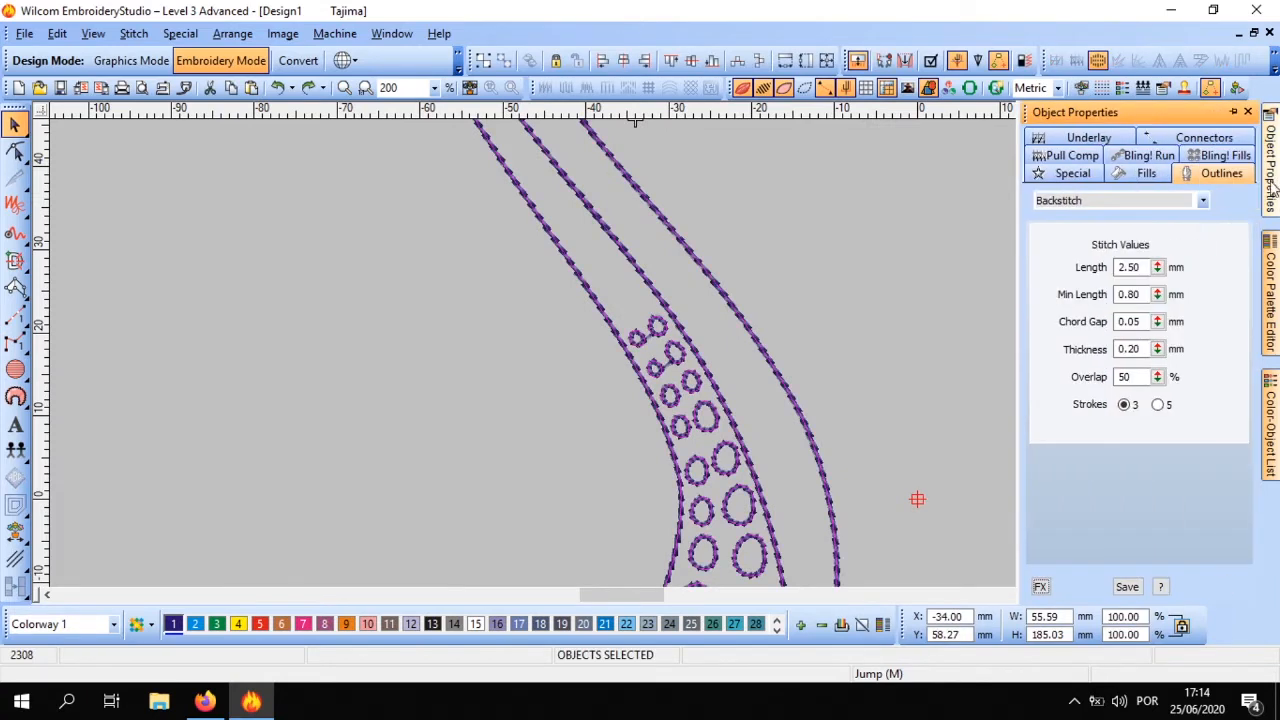
click(1158, 405)
click(1124, 405)
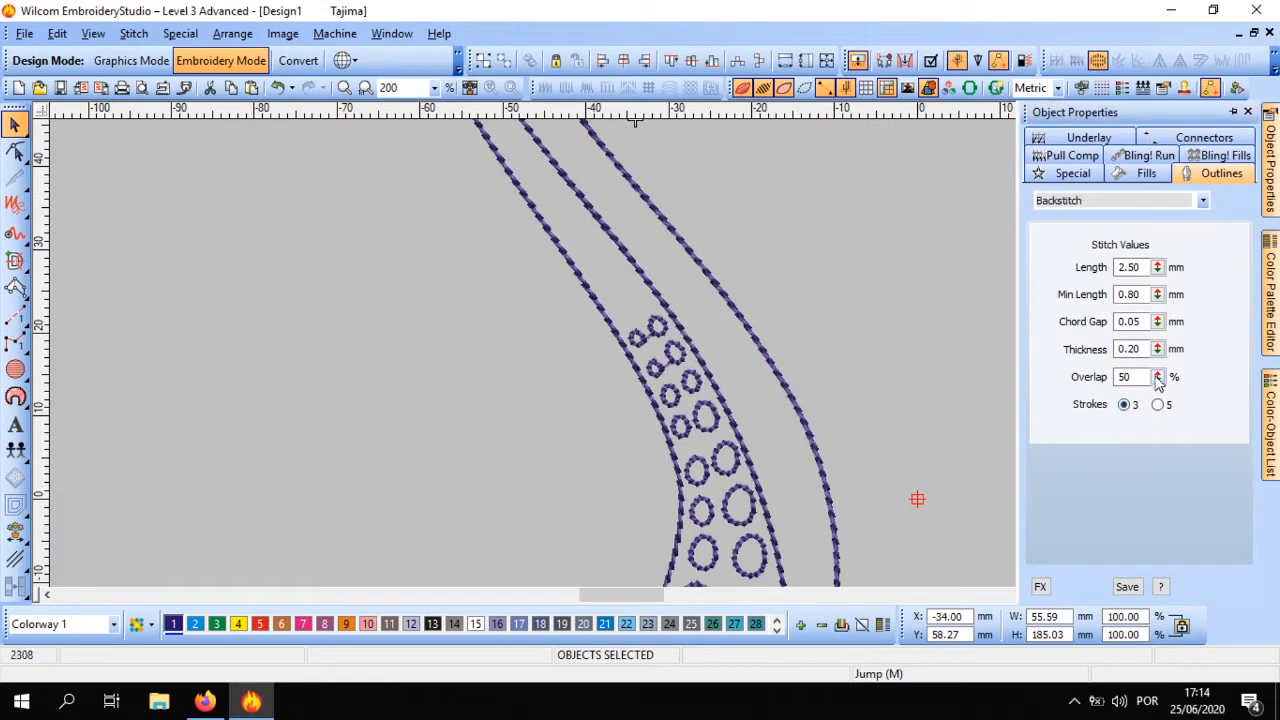
click(1158, 405)
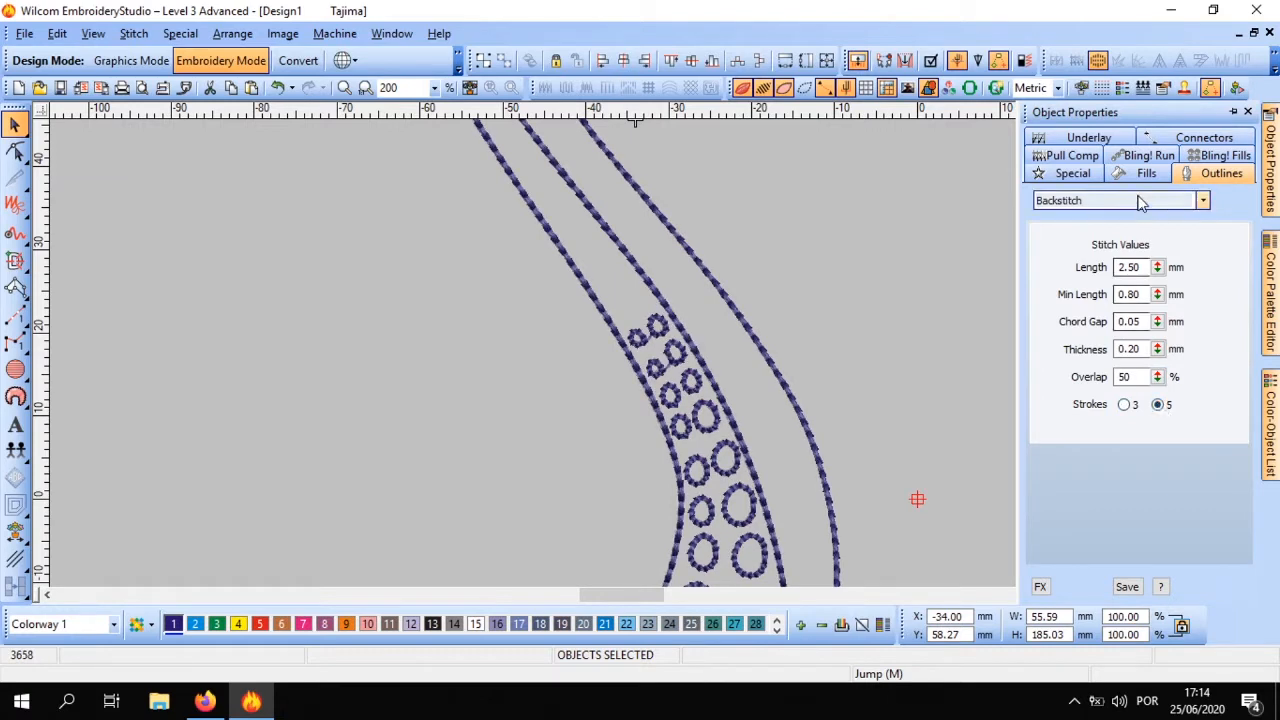
Set the Backstitch length to 2.52 mm and the thickness to 0.25 mm
drag(1157, 271, 1070, 146)
drag(1157, 273, 1095, 402)
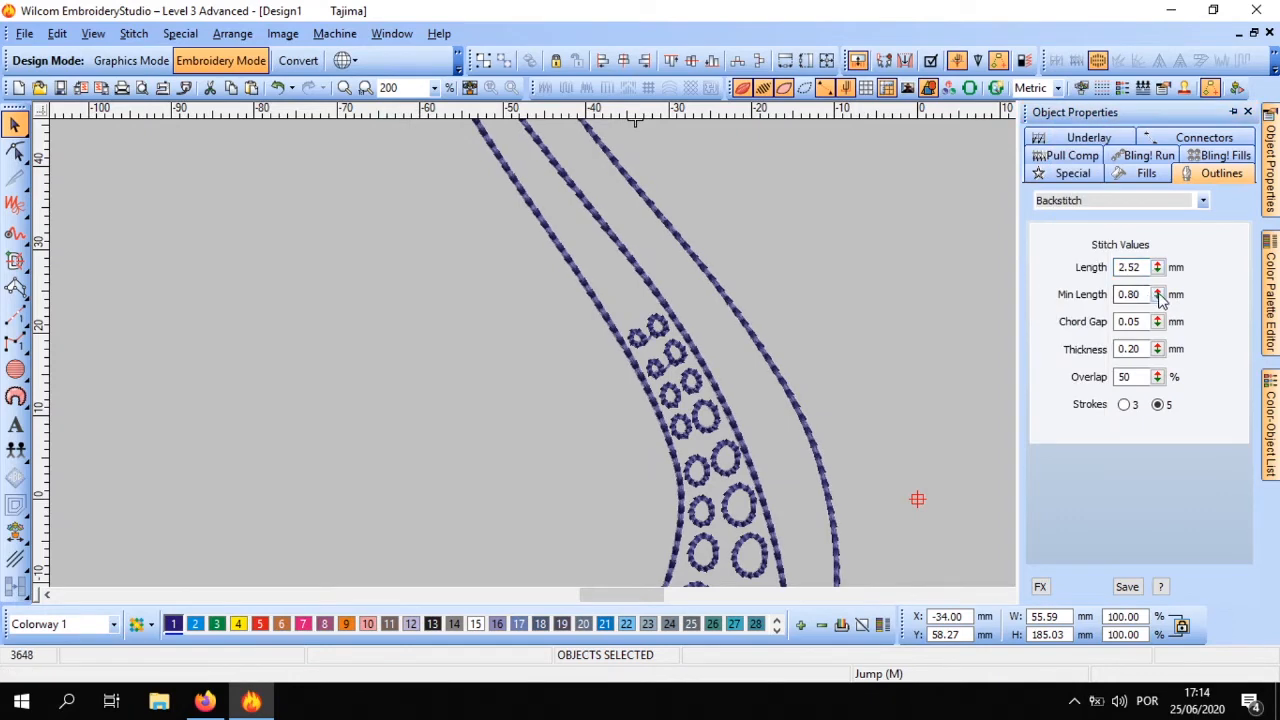
click(1155, 352)
drag(1157, 352, 1080, 310)
Convert all the tentacle outlines to Triple Run and clear the selection
click(1137, 204)
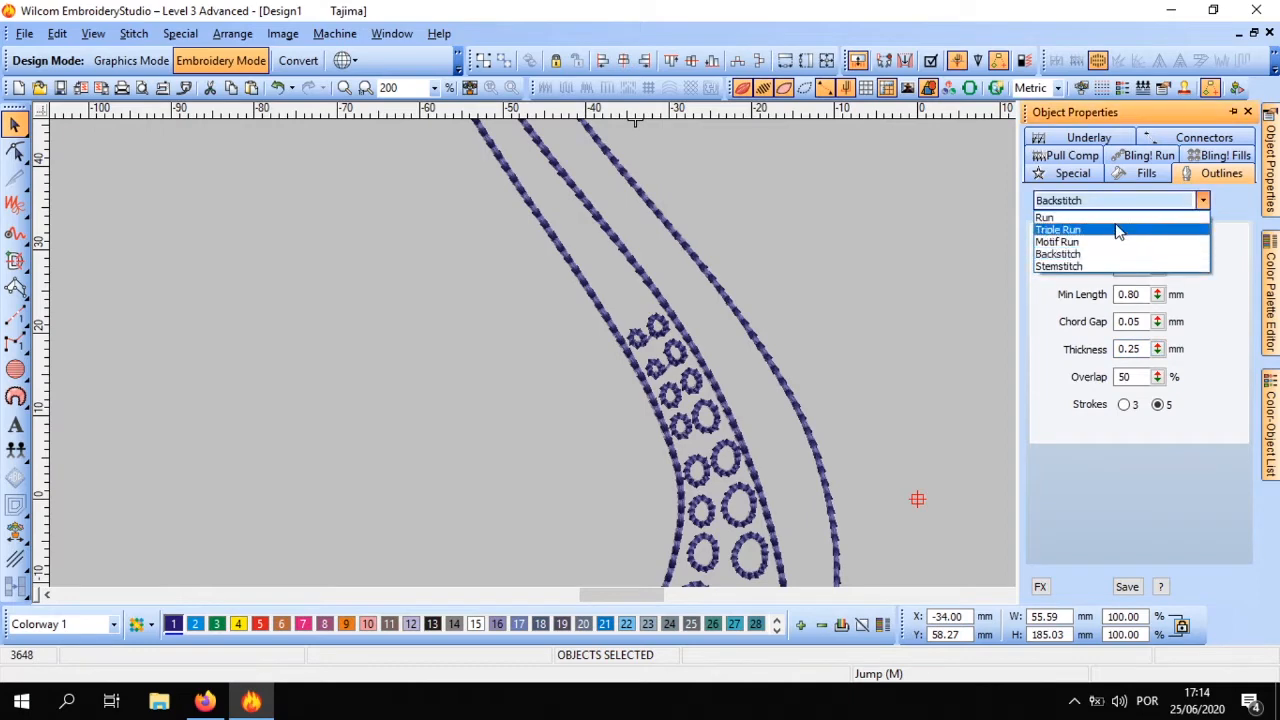
click(1115, 221)
scroll(650, 352, down, 3)
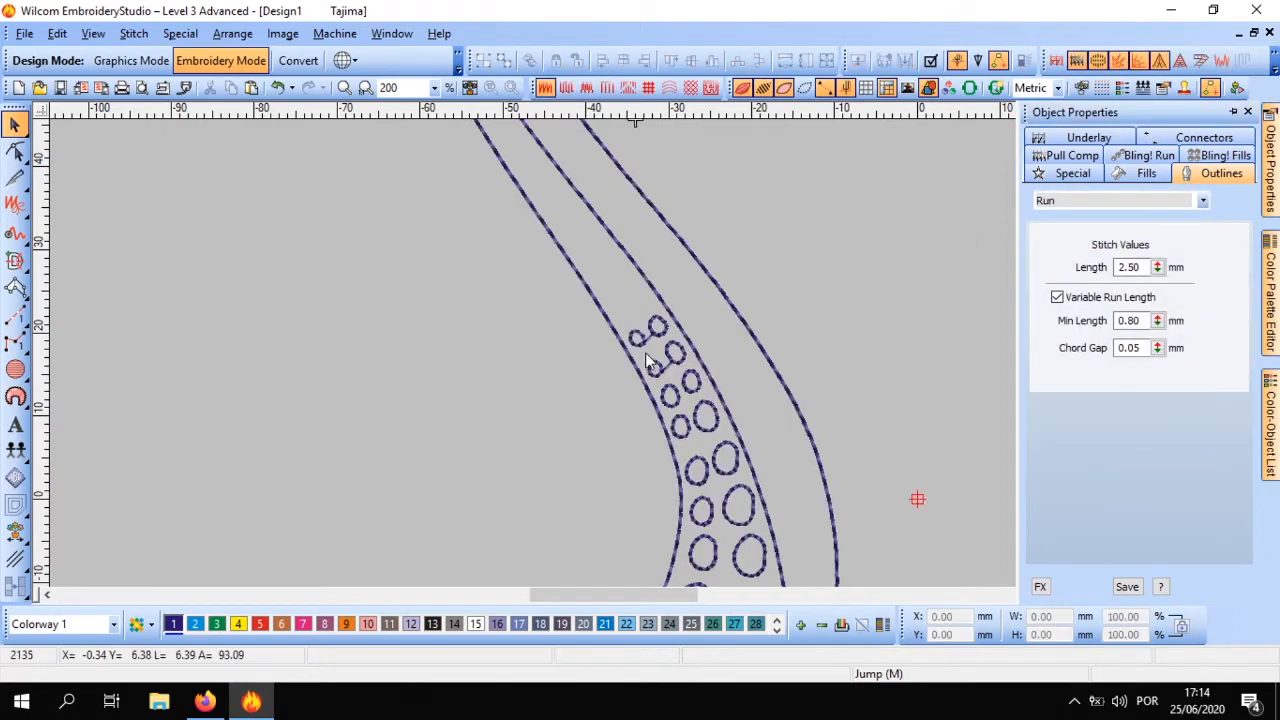
Add the lettering "Laboratório do Bordado" in the empty area beside the tentacle
scroll(630, 385, up, 3)
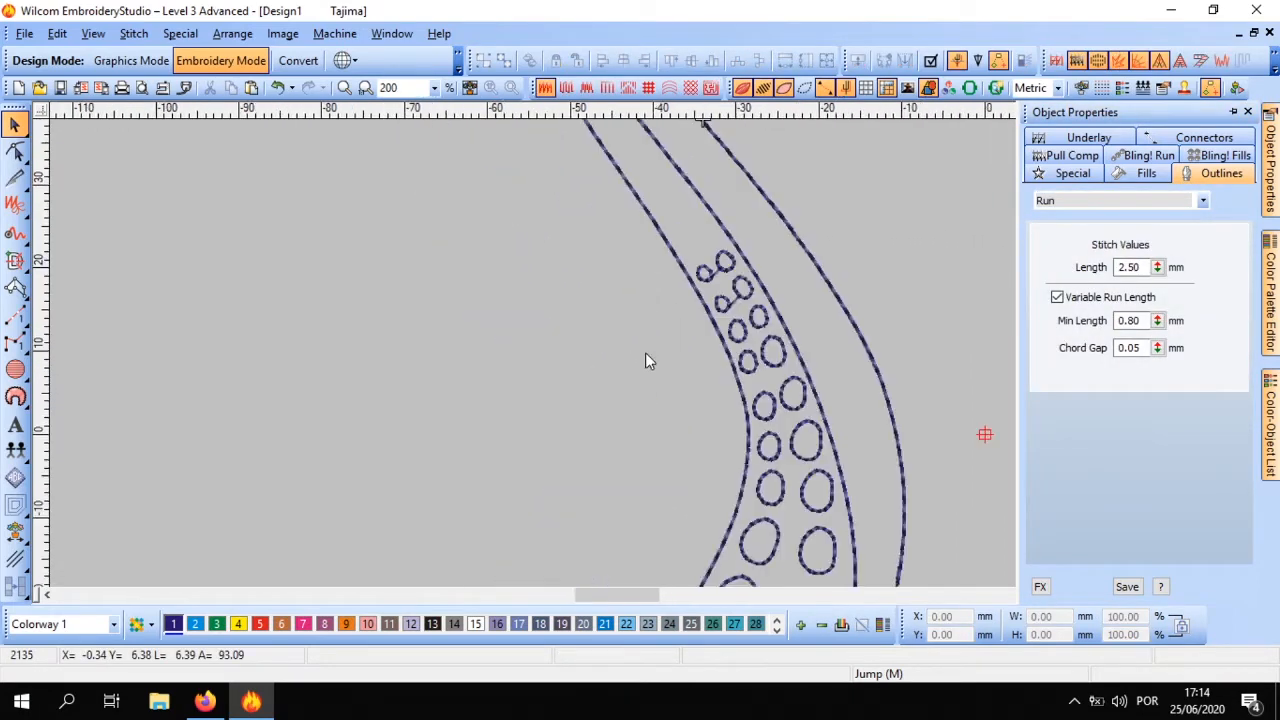
scroll(645, 352, down, 2)
scroll(645, 361, up, 1)
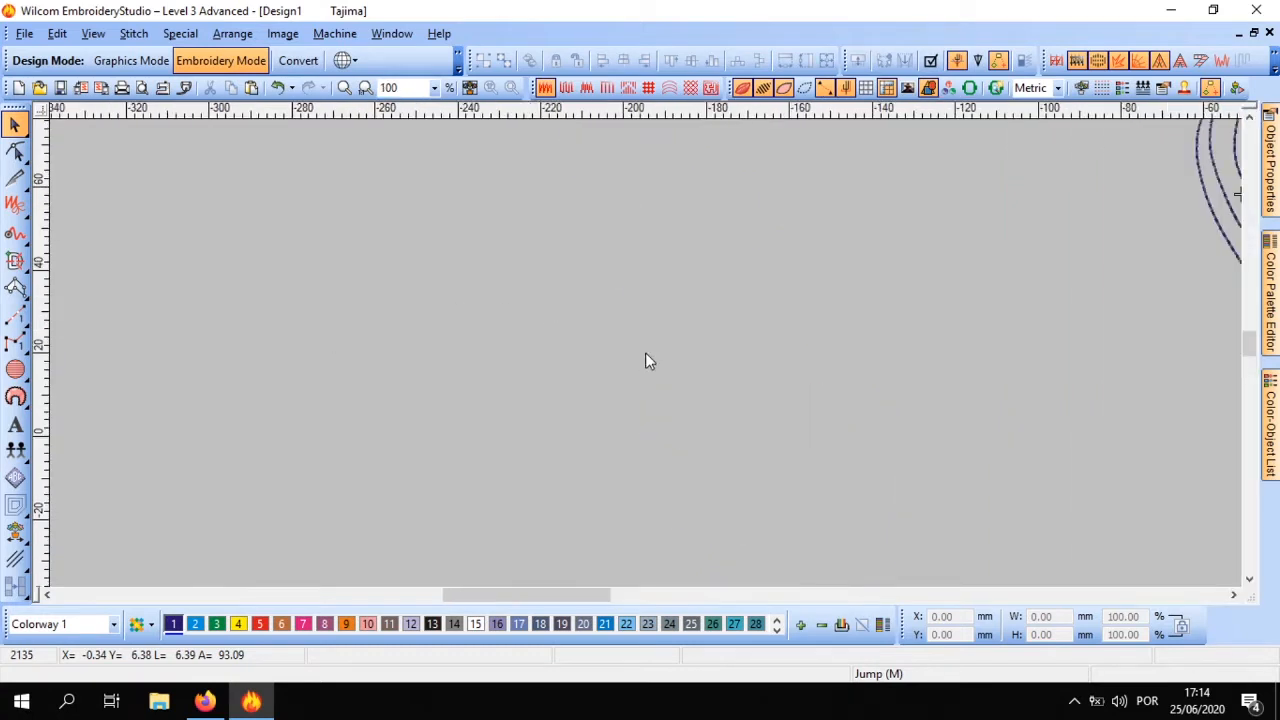
scroll(646, 354, down, 1)
click(15, 424)
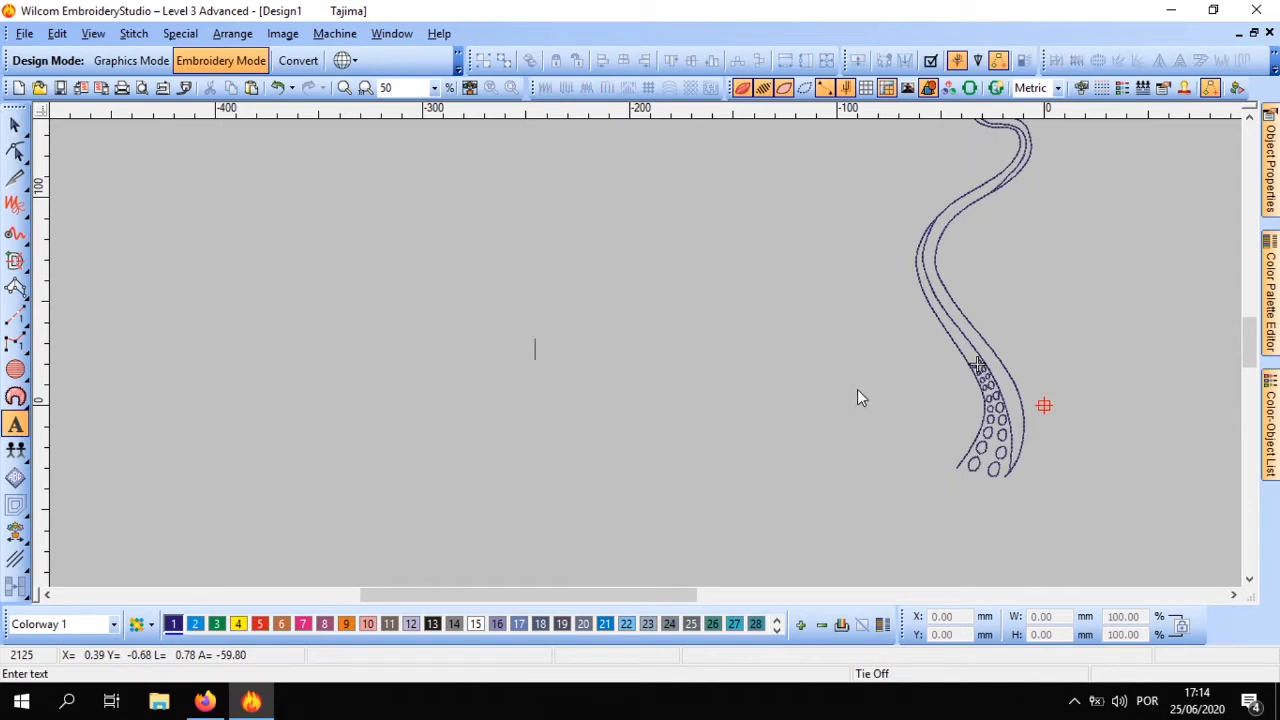
text(Labora)
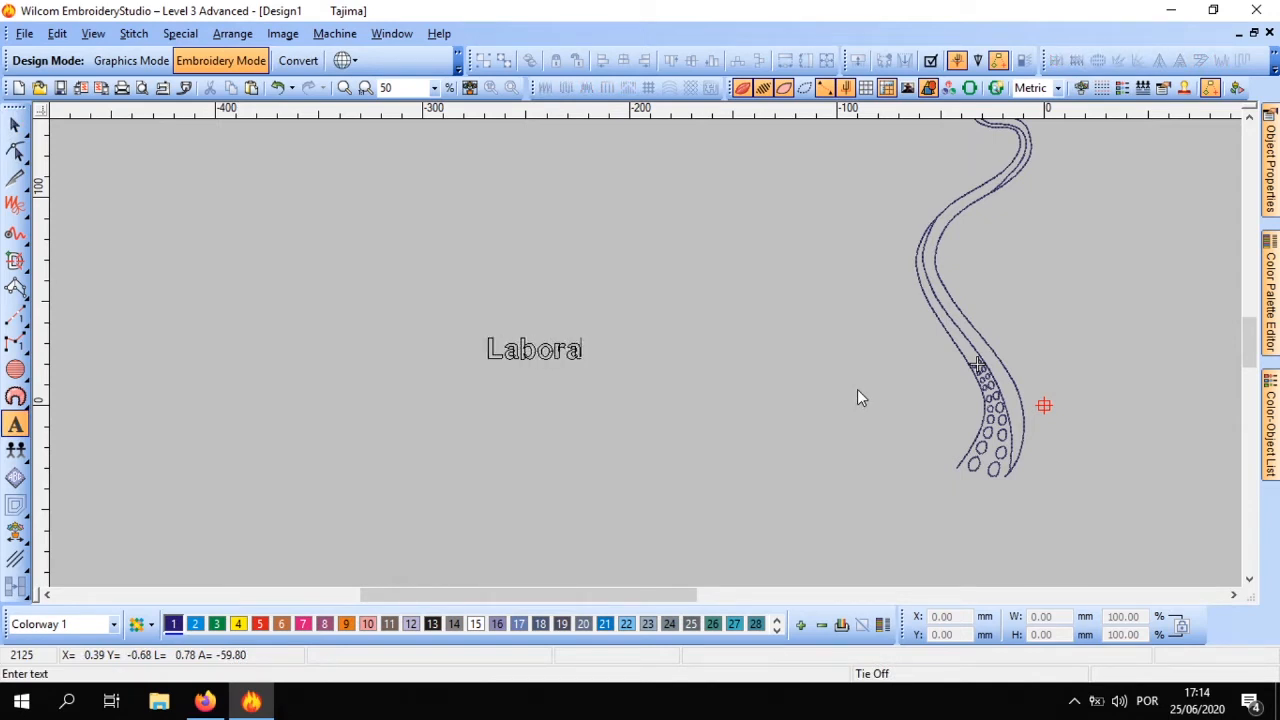
text(tório do Bordado)
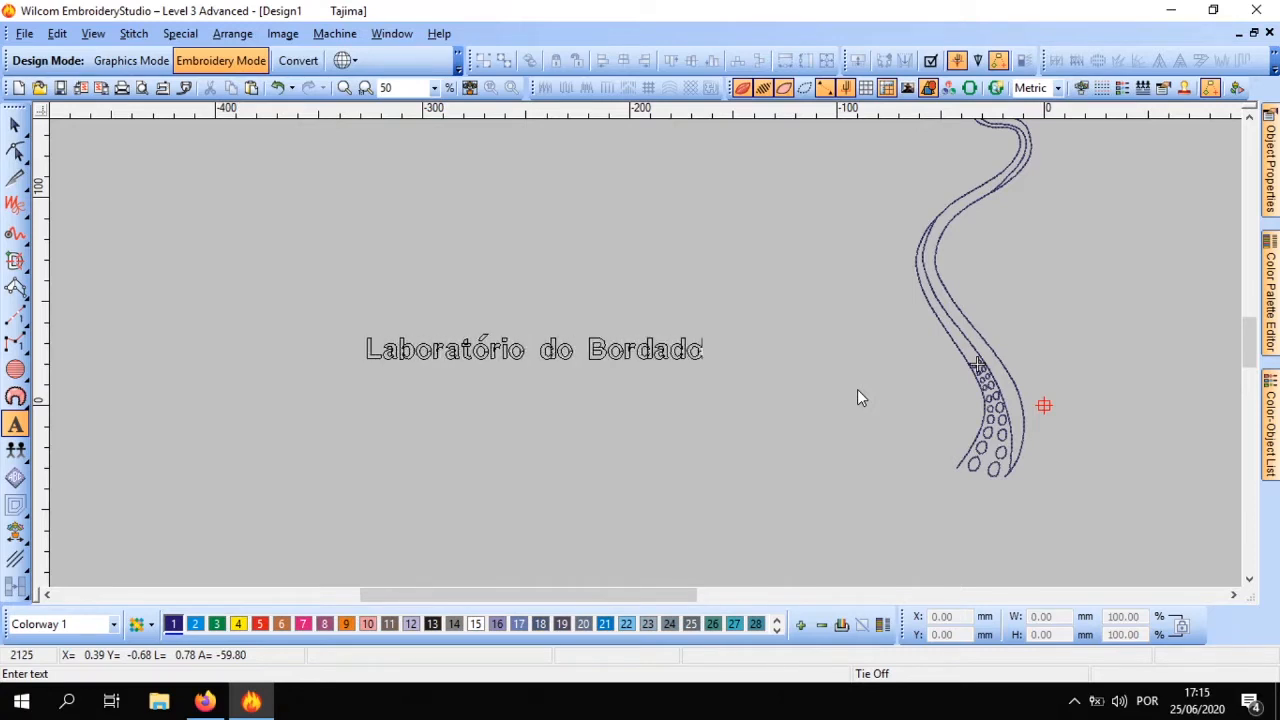
key(Escape)
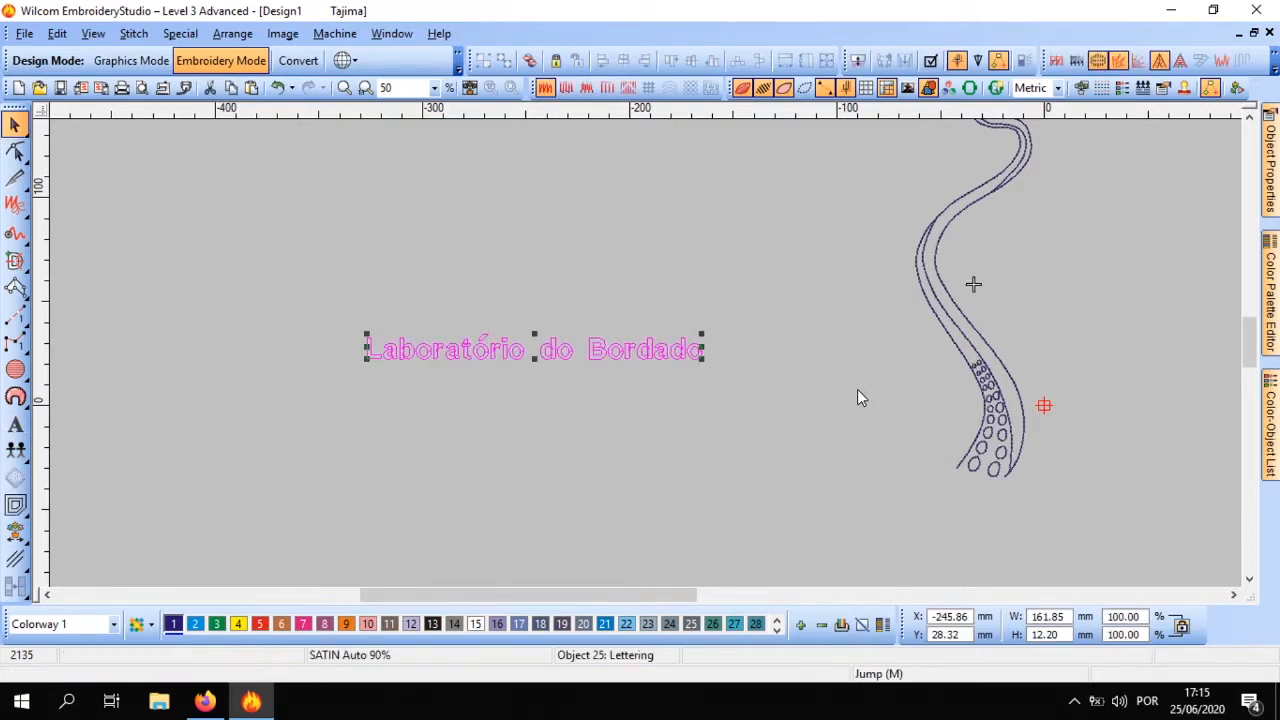
Move the lettering a little toward the tentacle and turn off the realistic stitch view to display its plain stitches
drag(588, 354, 643, 336)
scroll(641, 337, up, 3)
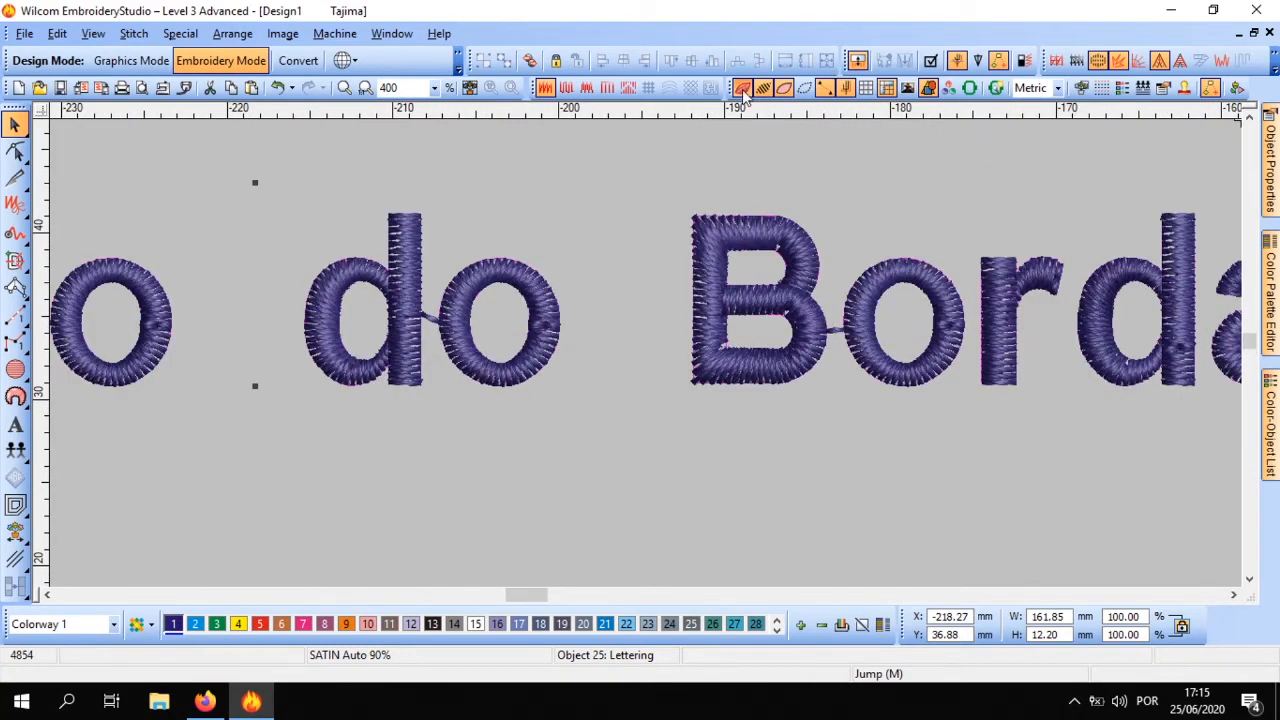
click(763, 87)
scroll(645, 352, up, 1)
scroll(645, 352, down, 1)
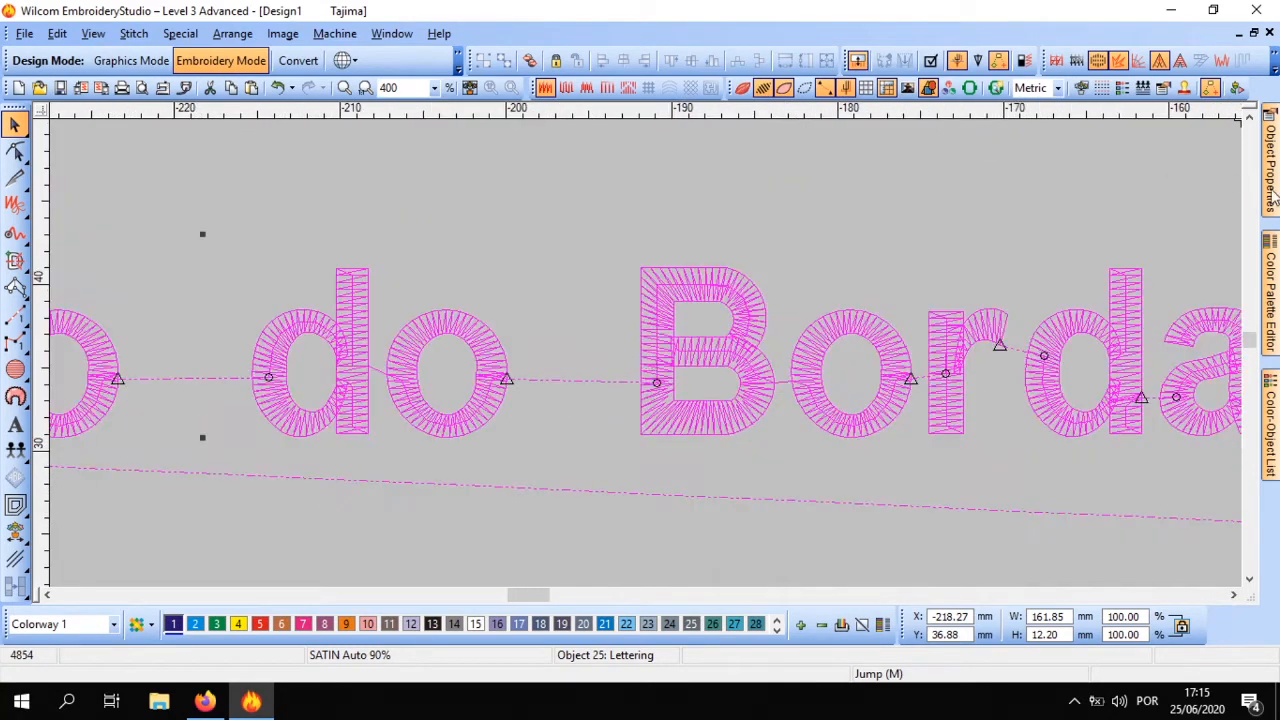
Enable the First Underlay for the lettering with type Edge Run, and clear the selection
click(1270, 160)
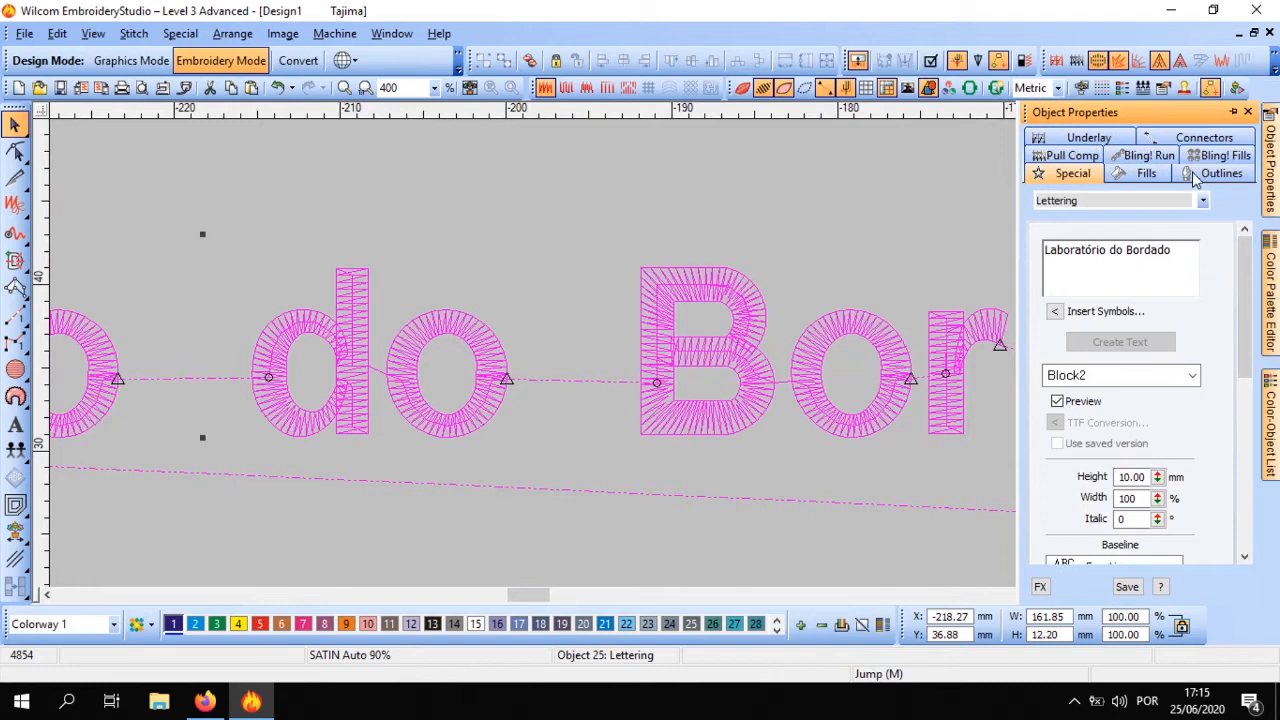
click(1078, 141)
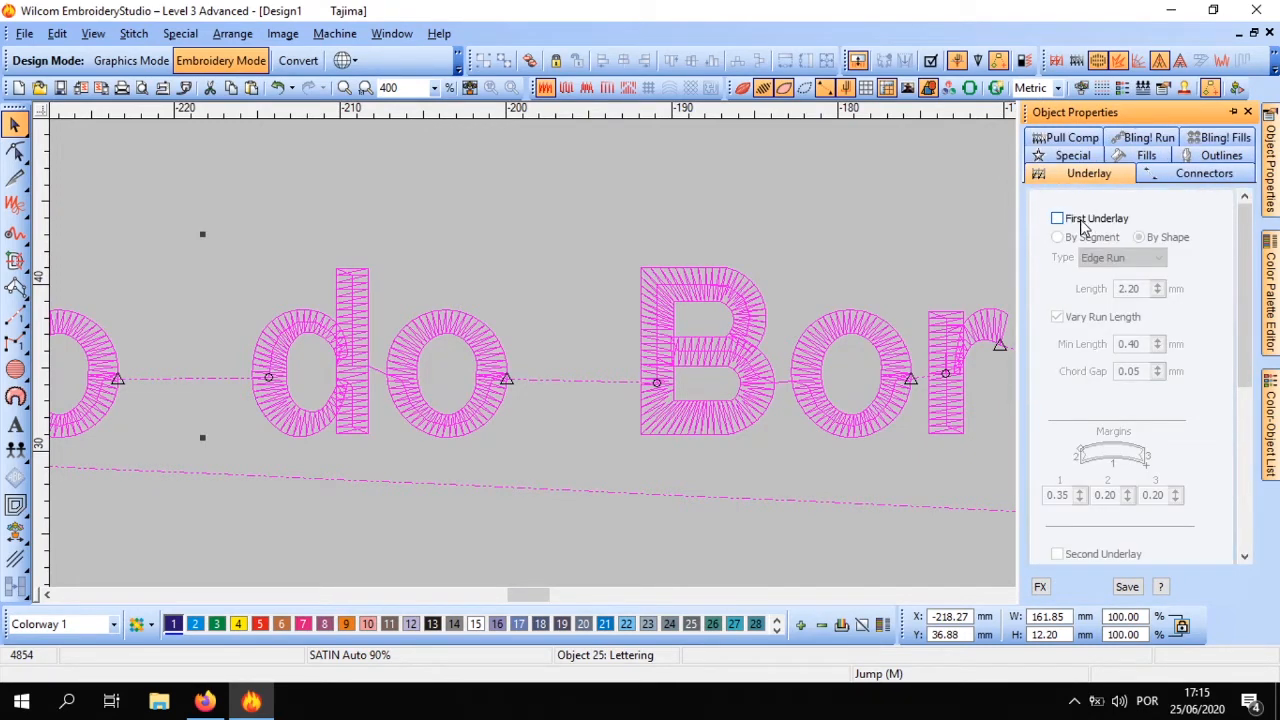
click(1080, 222)
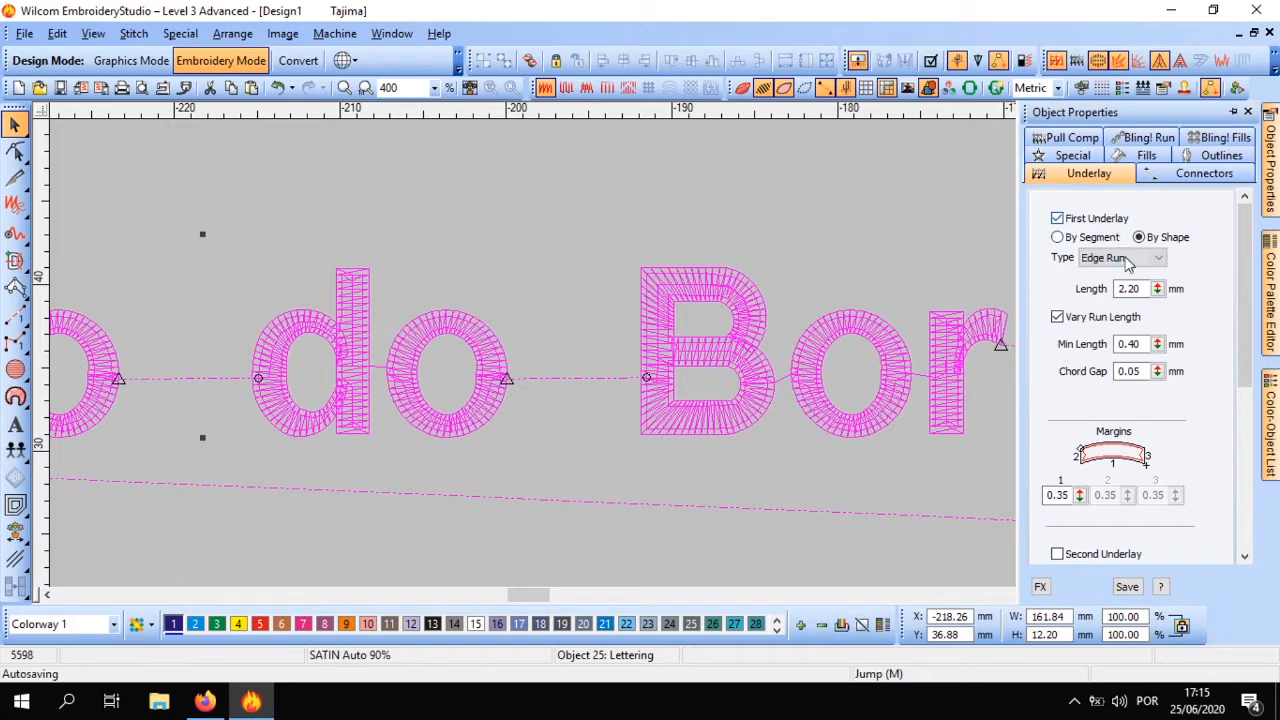
click(1125, 258)
click(1120, 281)
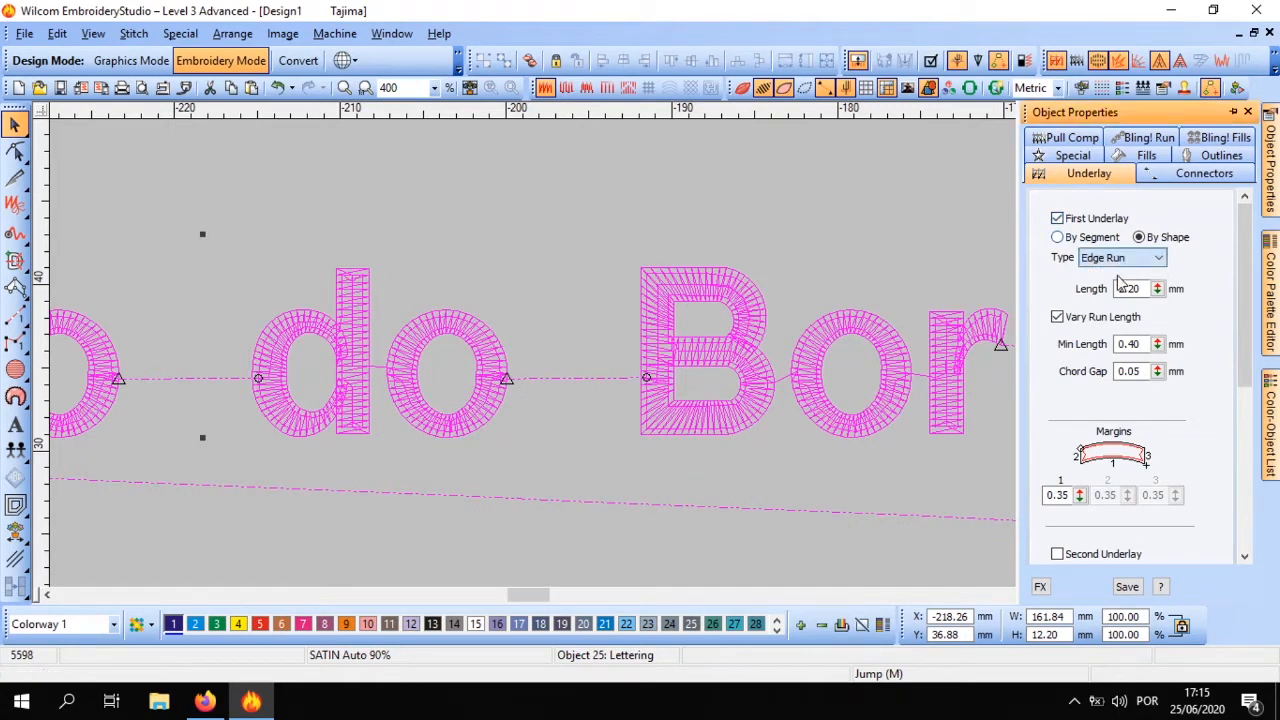
click(688, 190)
Examine the underlay, satin stitches and connectors letter by letter across the whole lettering
scroll(318, 286, down, 2)
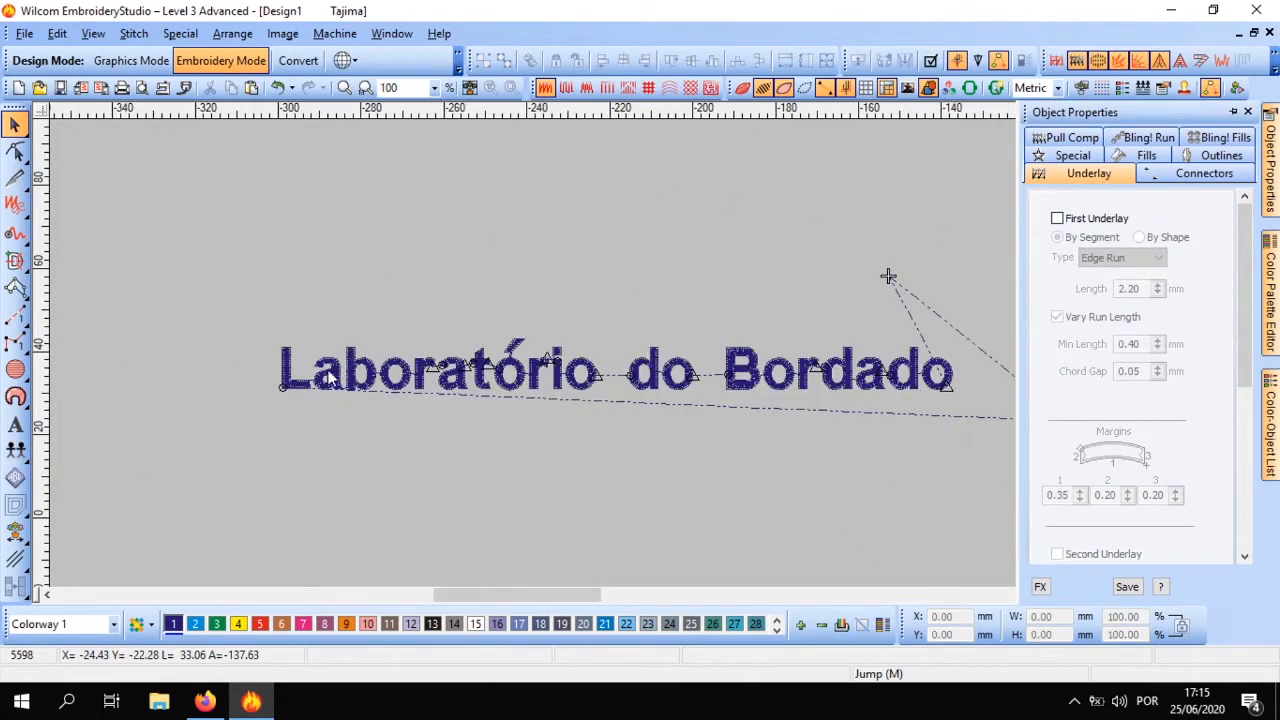
scroll(330, 378, up, 3)
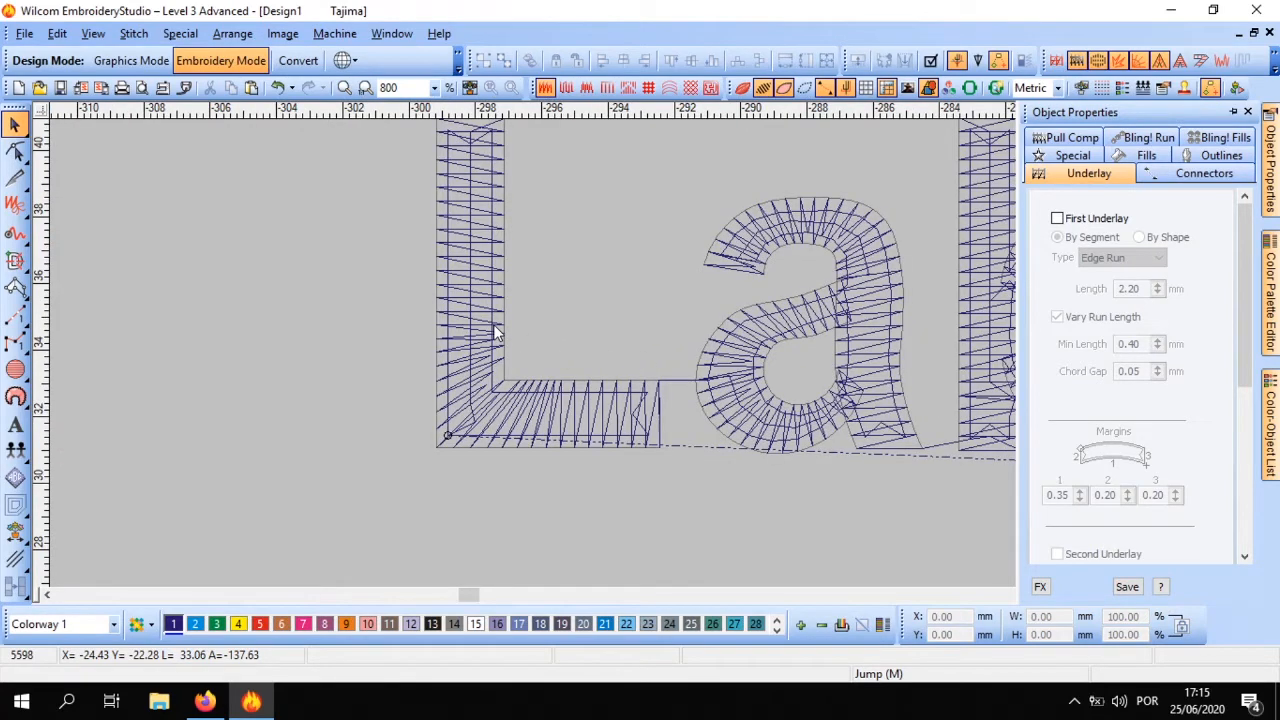
scroll(645, 352, down, 2)
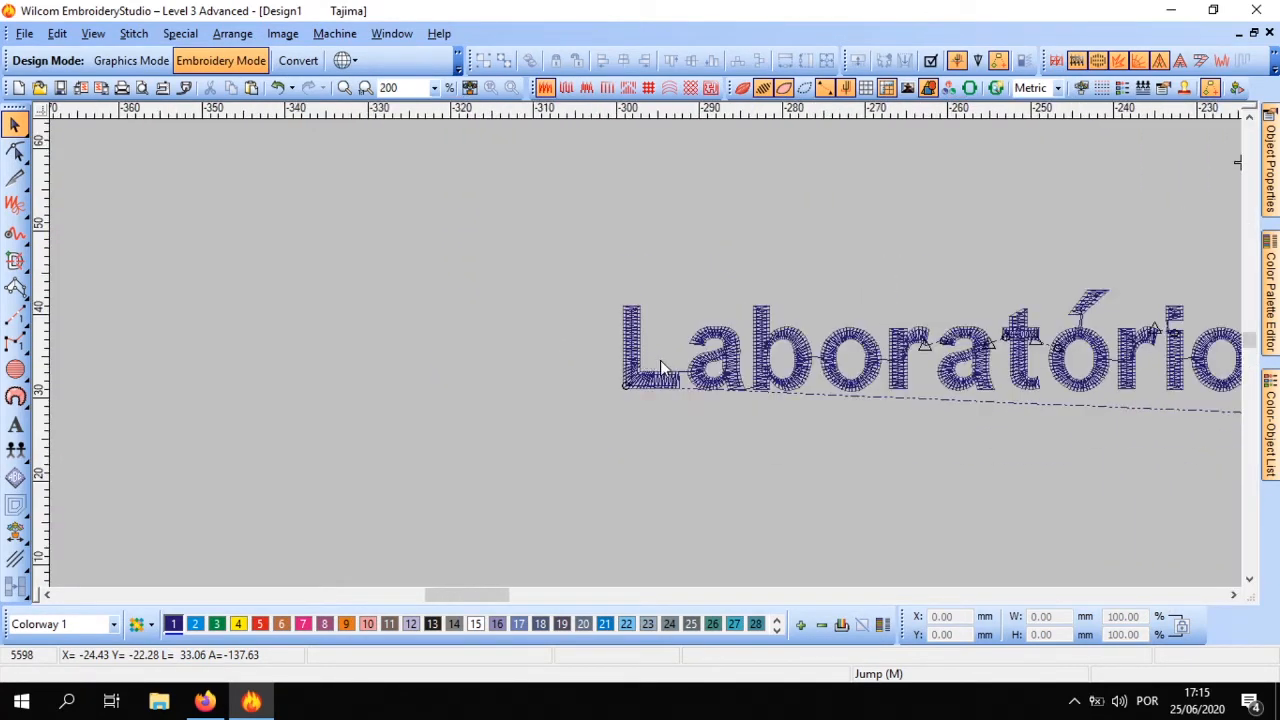
scroll(655, 362, up, 1)
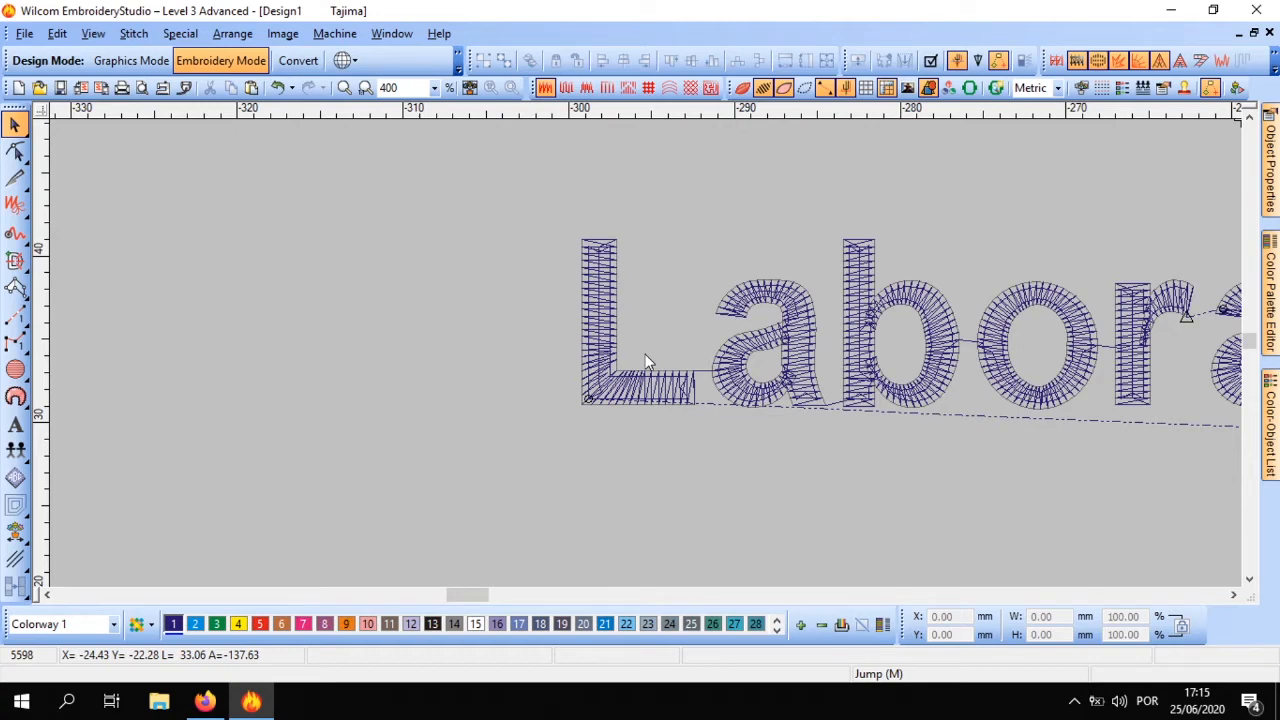
scroll(645, 360, down, 4)
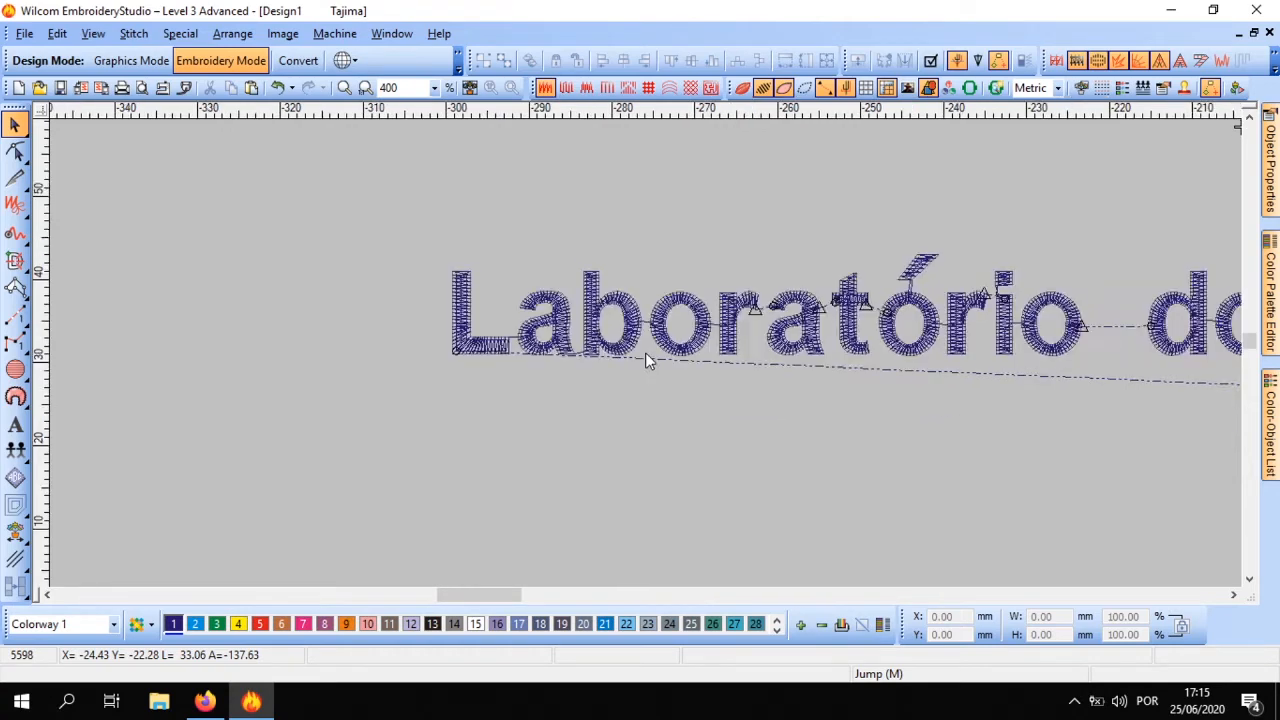
scroll(645, 360, up, 2)
scroll(645, 360, up, 2)
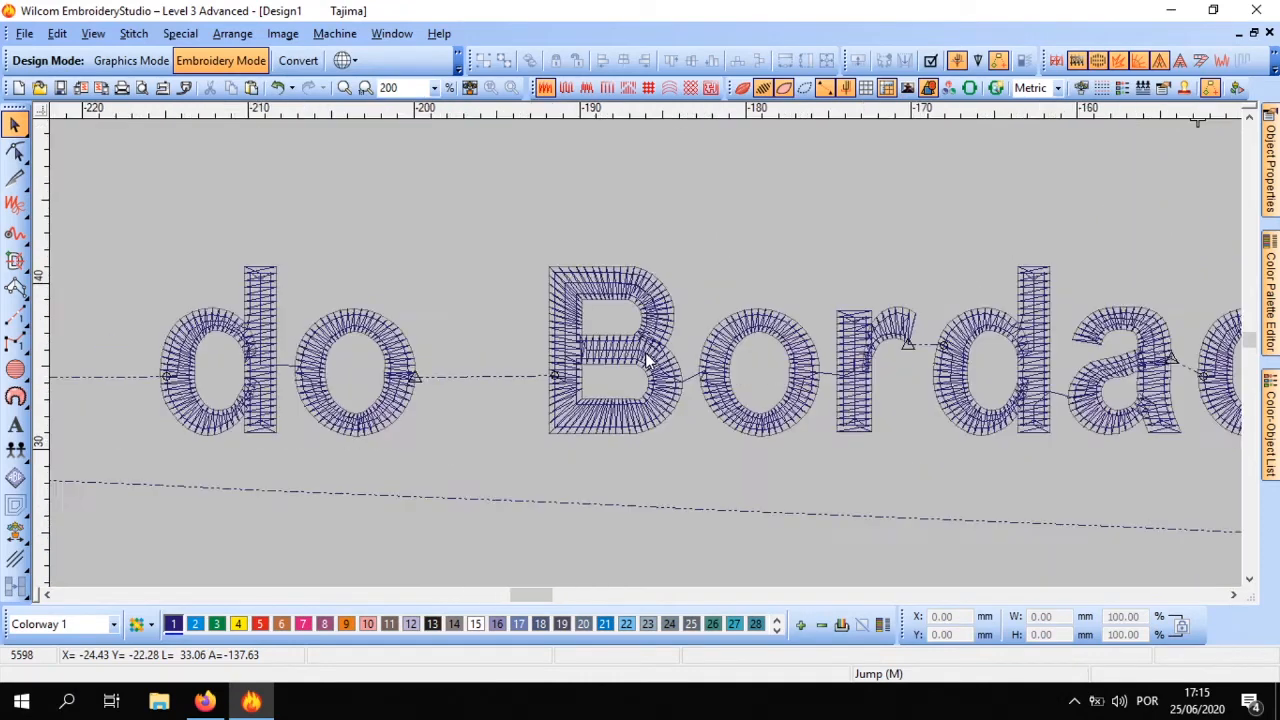
scroll(648, 362, down, 1)
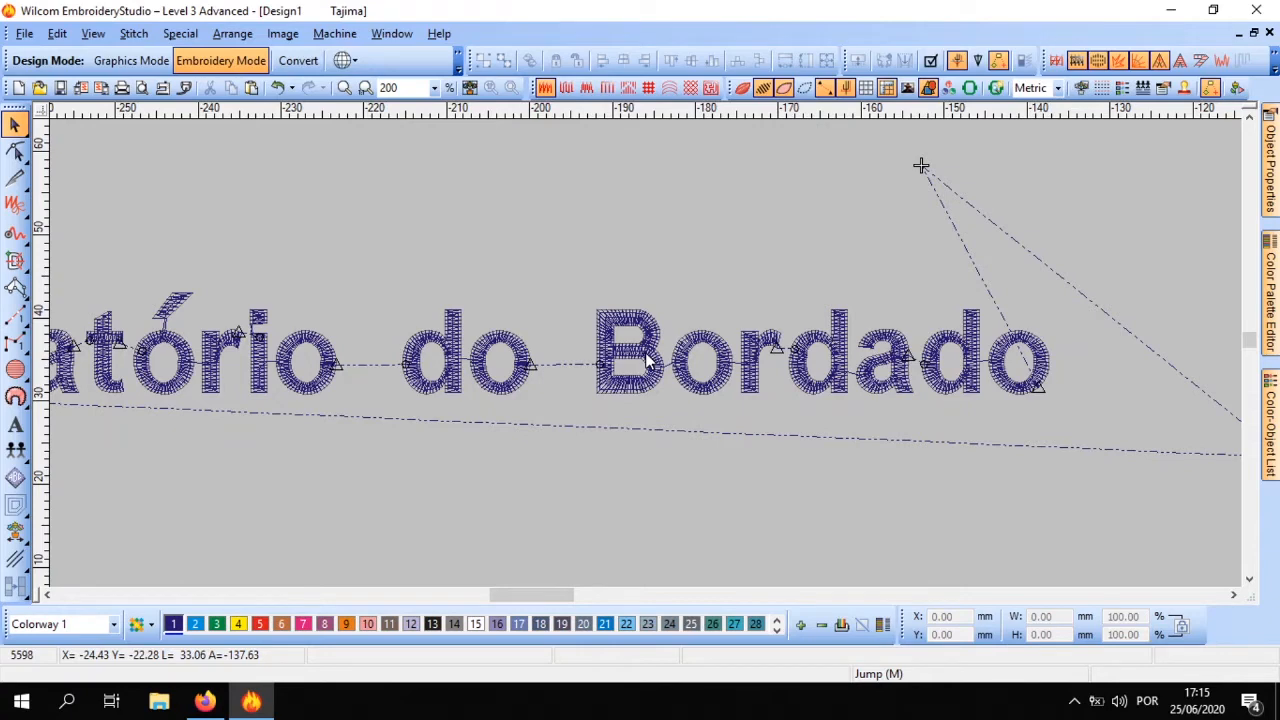
scroll(647, 362, down, 1)
scroll(647, 362, up, 3)
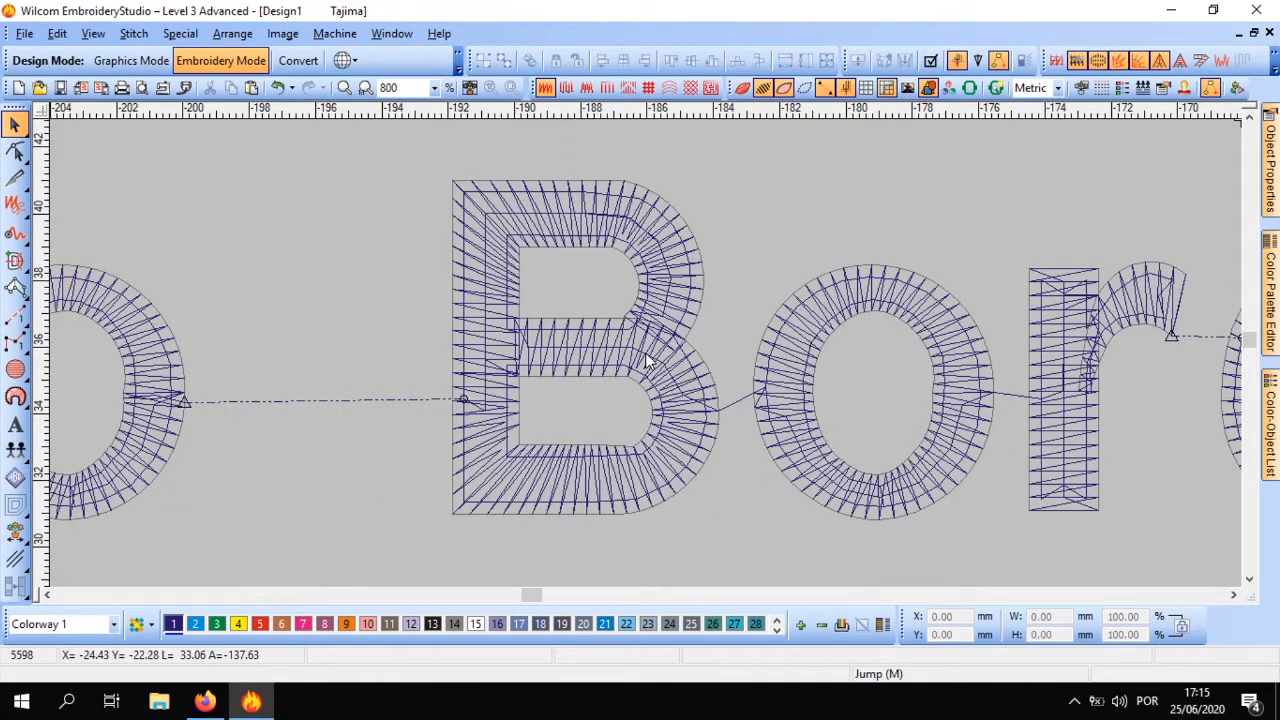
scroll(645, 352, down, 2)
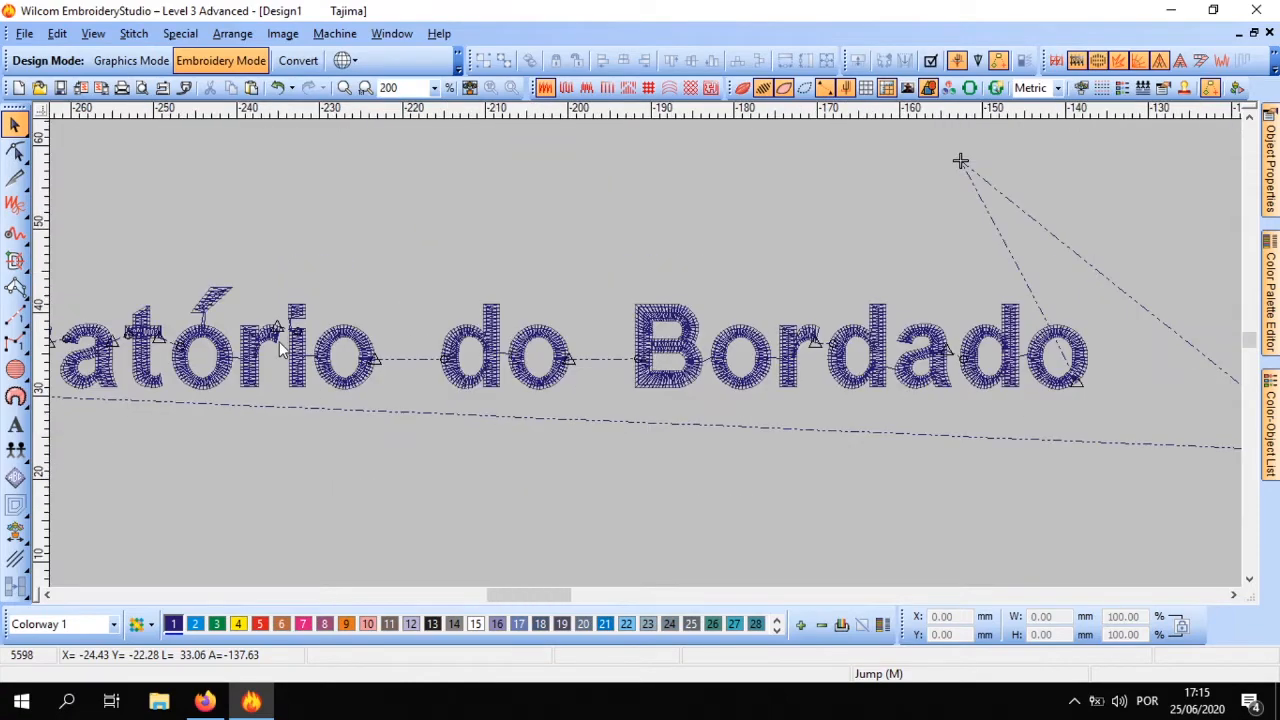
scroll(641, 362, up, 2)
scroll(645, 354, down, 2)
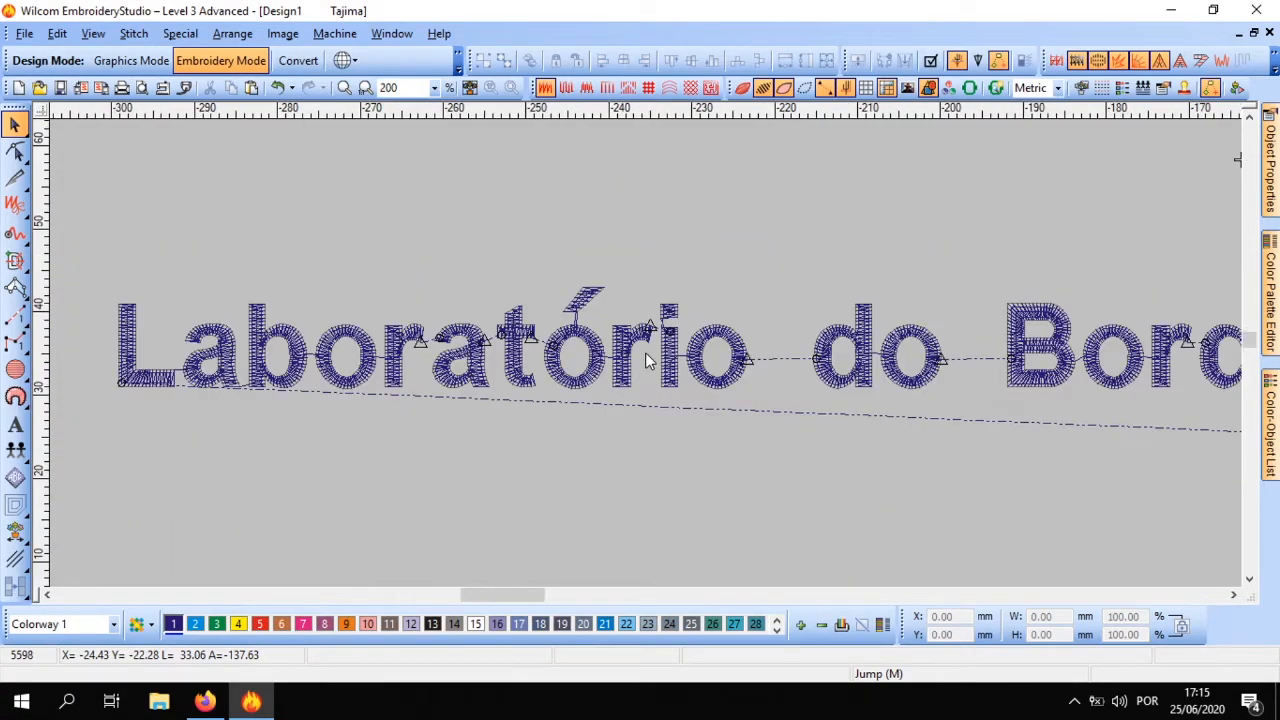
scroll(646, 354, down, 2)
scroll(646, 354, up, 2)
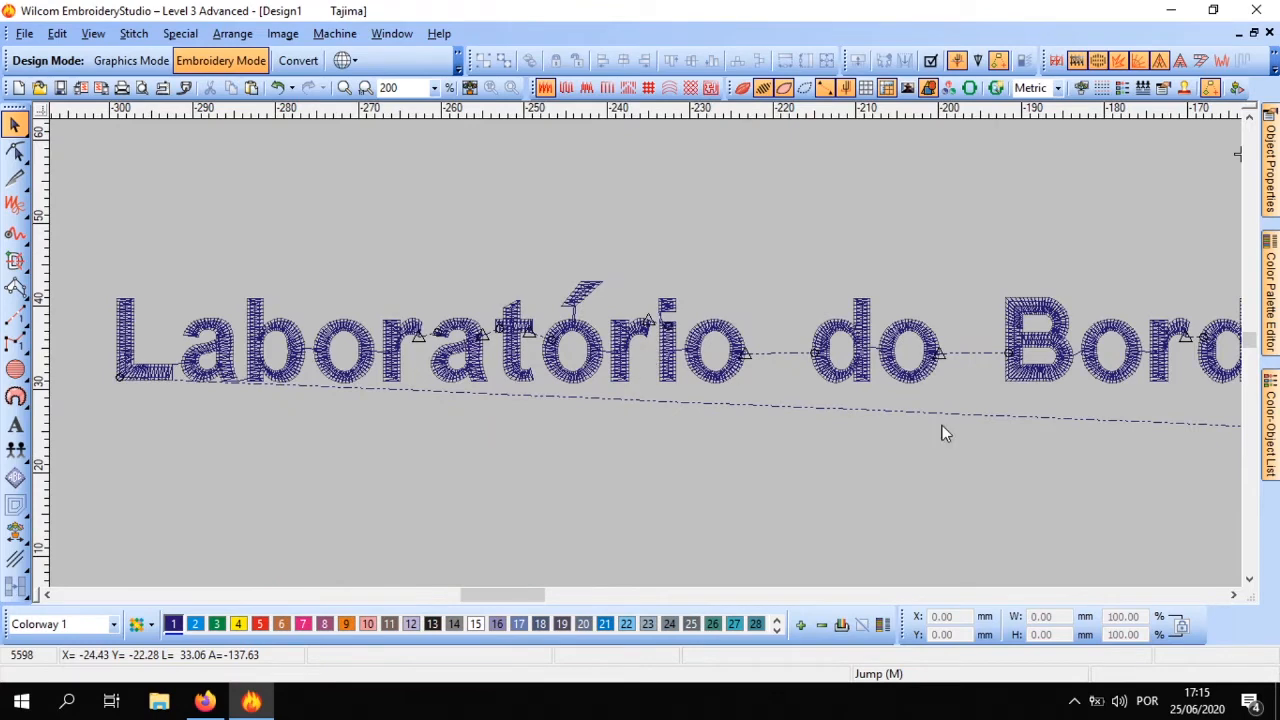
scroll(645, 352, down, 1)
scroll(646, 357, up, 1)
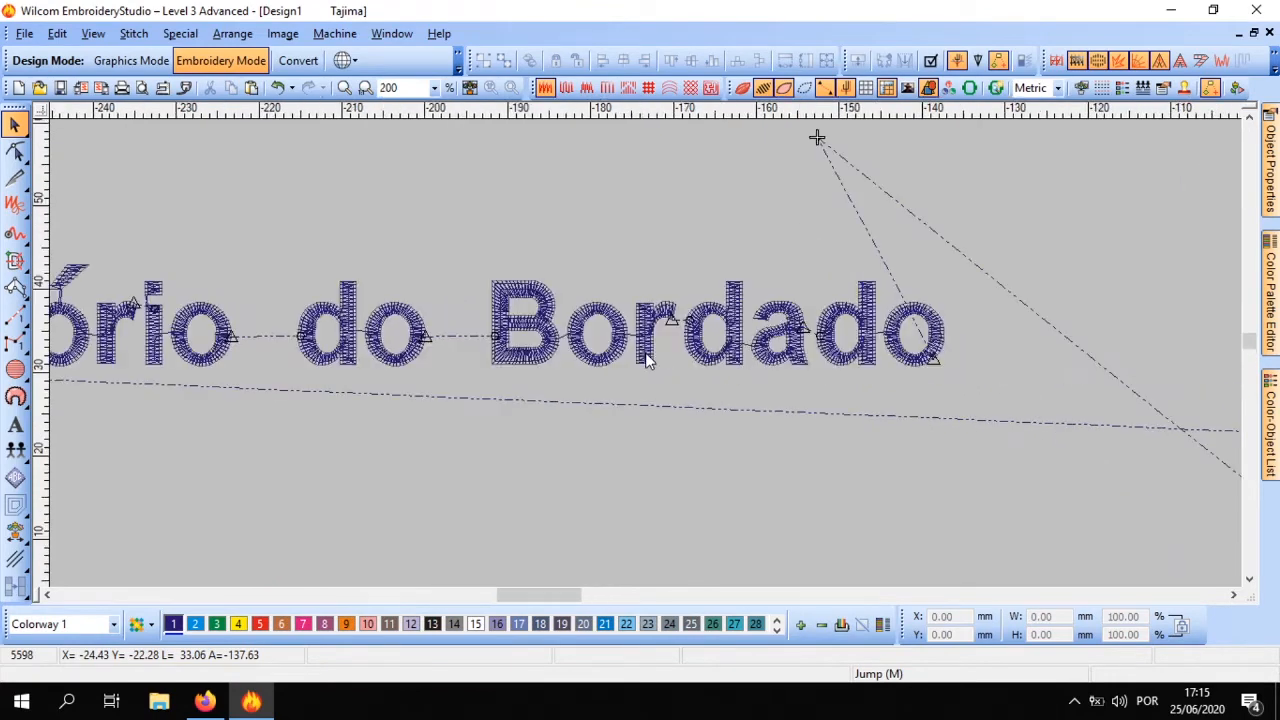
Move the lettering closer to the tentacle and clear the selection
drag(646, 357, 868, 452)
scroll(837, 363, down, 2)
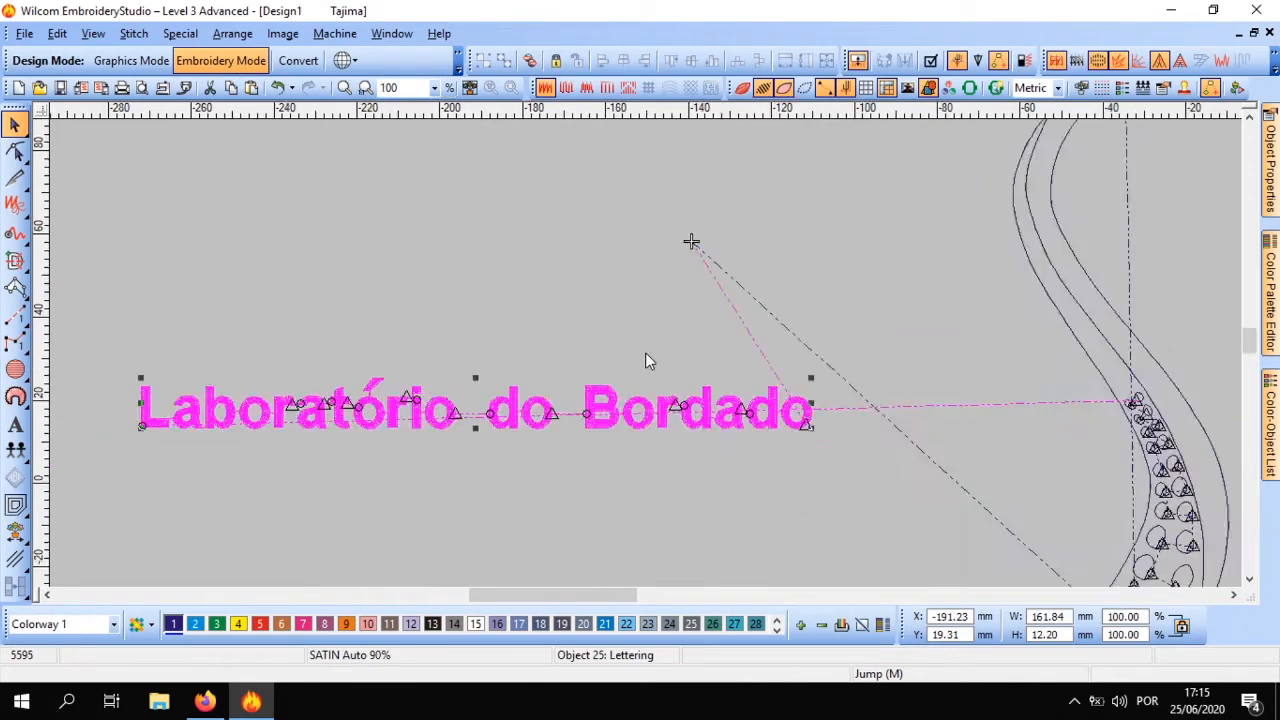
click(587, 199)
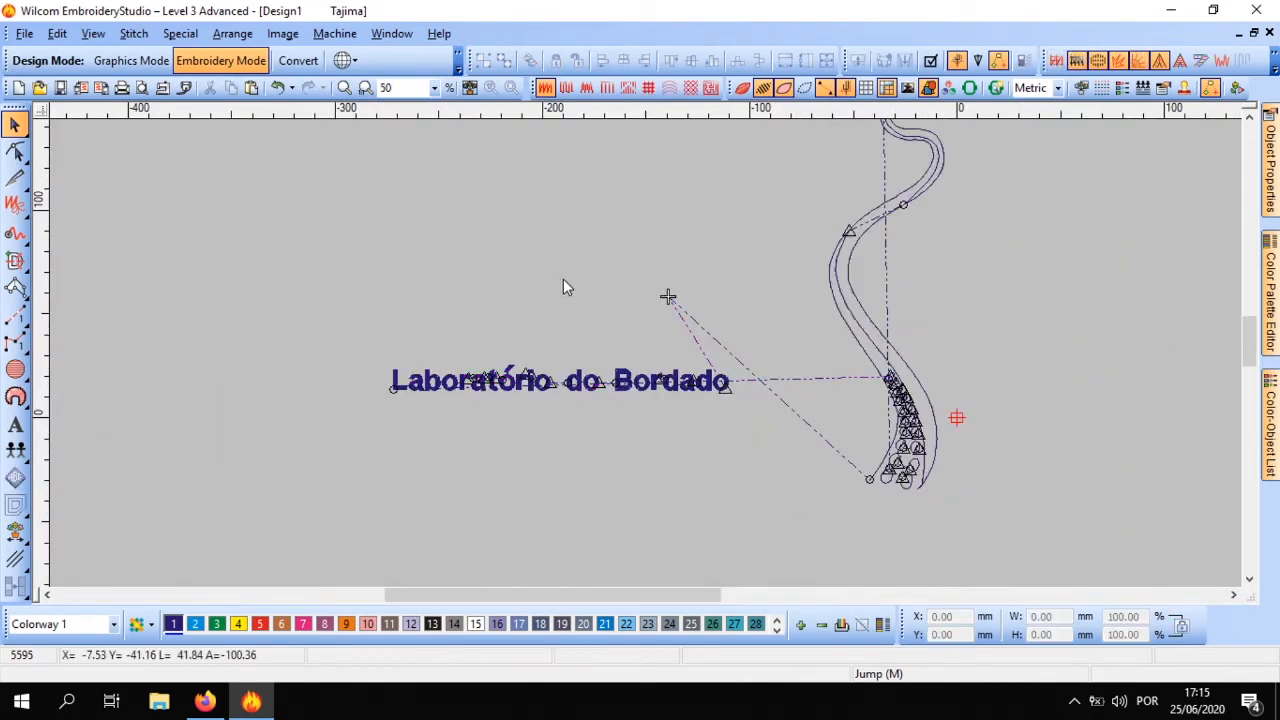
scroll(563, 281, up, 1)
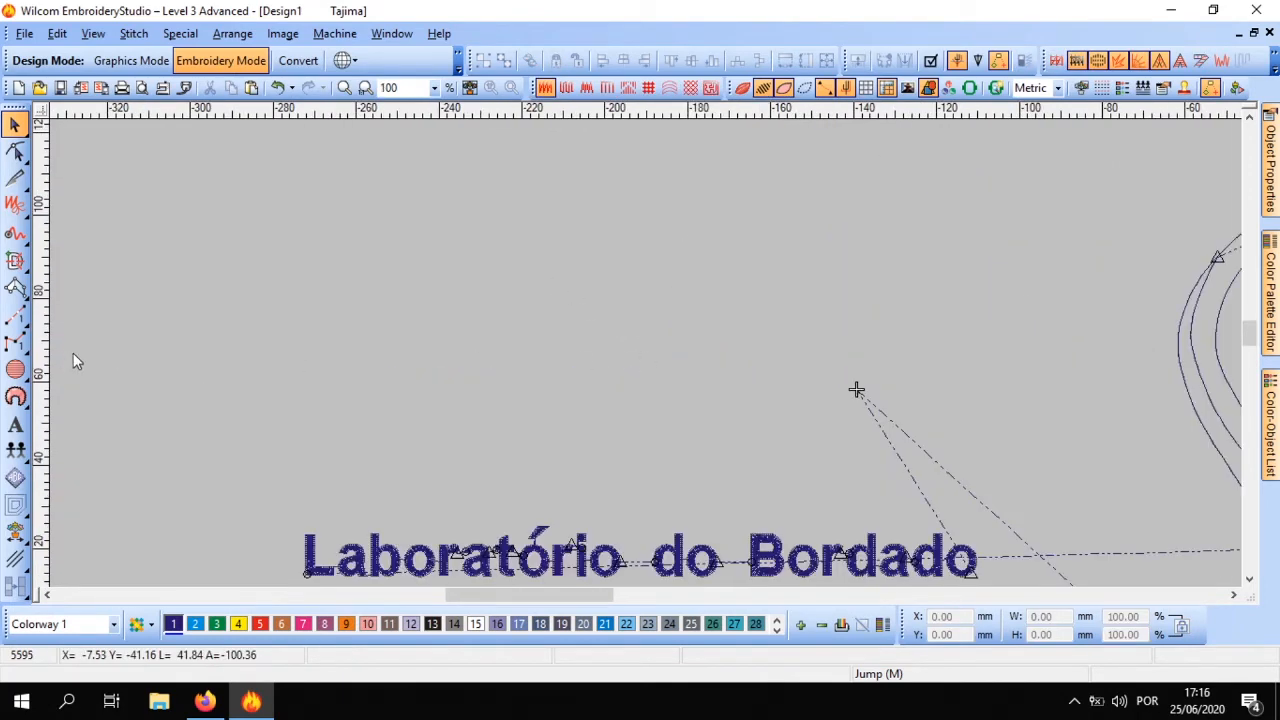
click(15, 369)
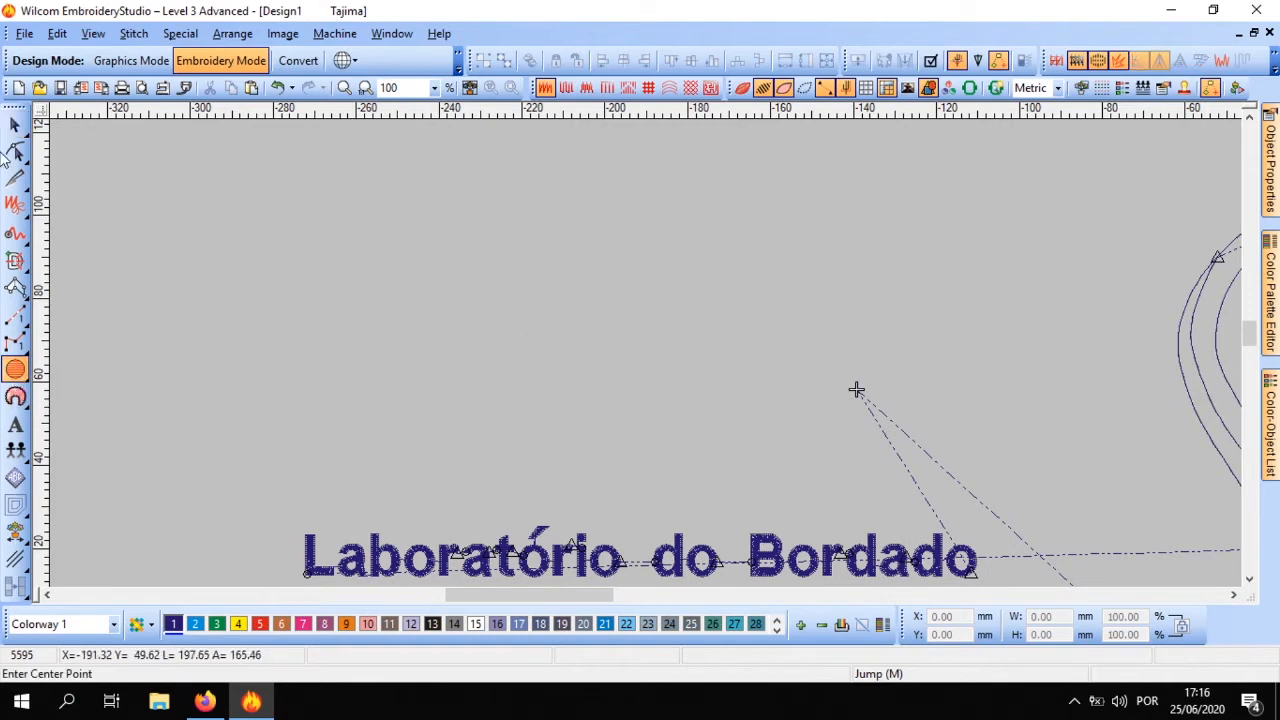
click(15, 123)
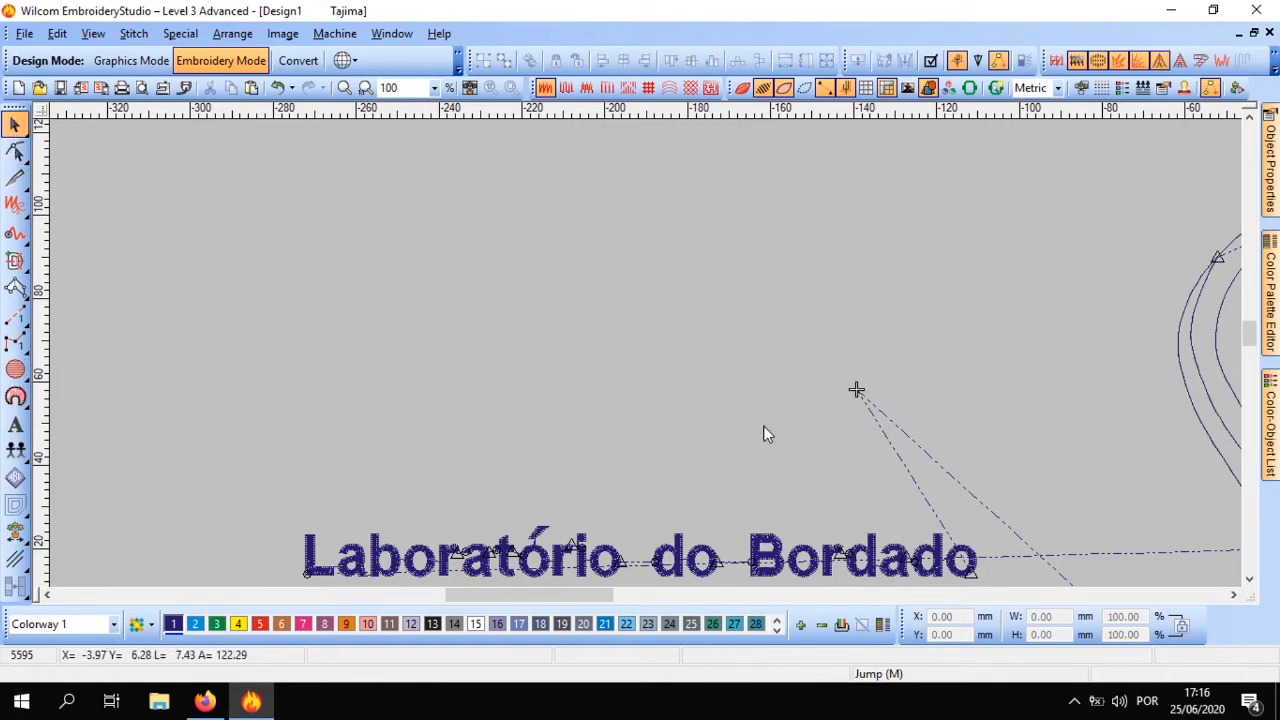
scroll(645, 352, down, 2)
scroll(645, 352, up, 2)
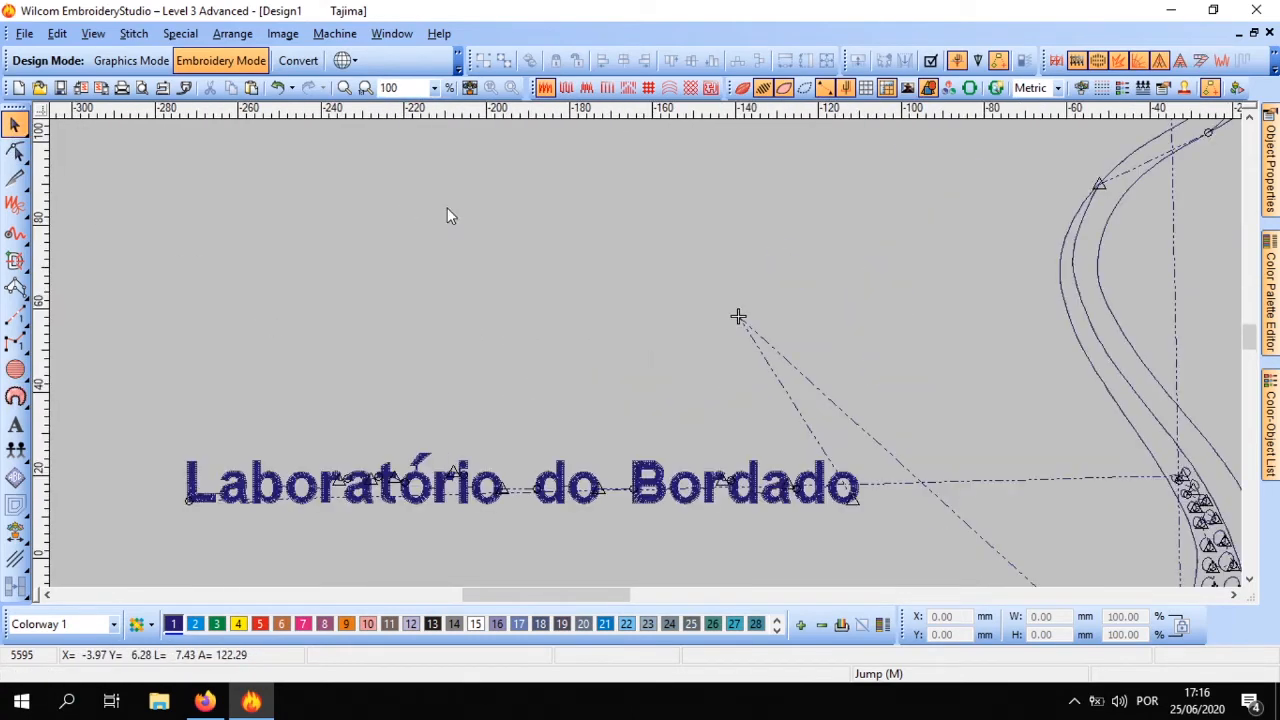
Paste the copied sleeping-dog design, move it up and away from the tentacle, and clear the selection
key(ctrl+v)
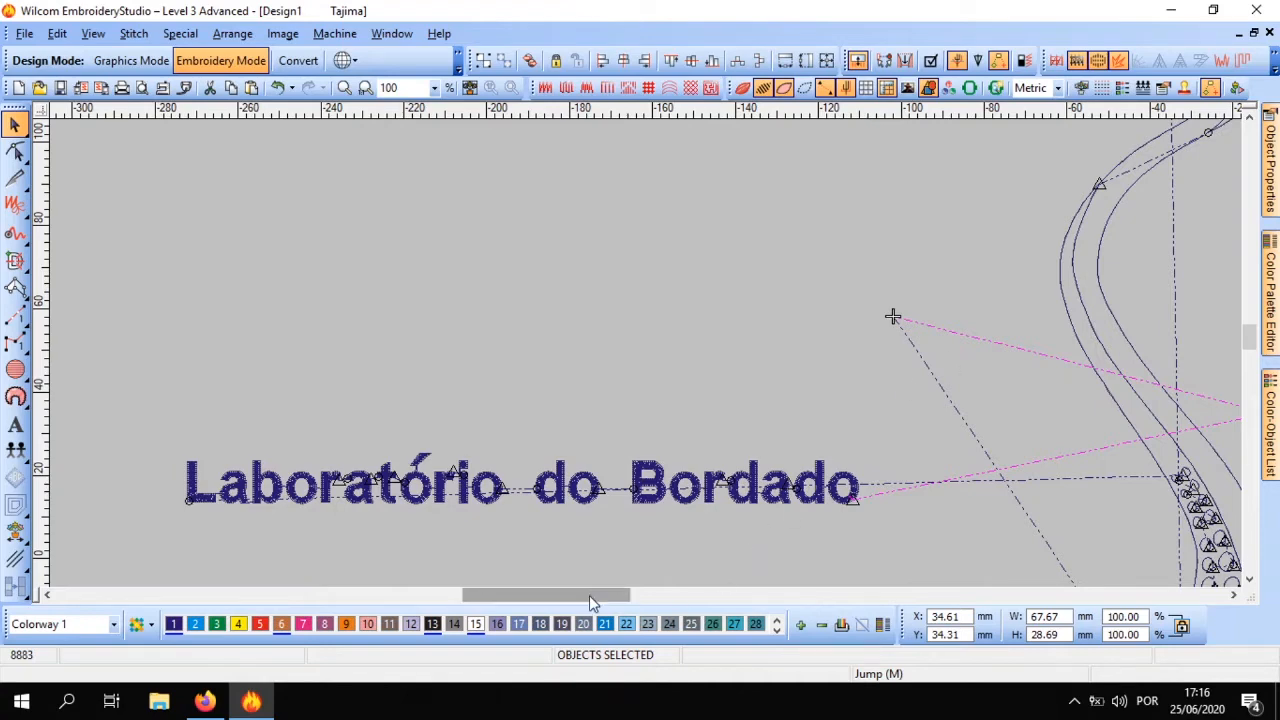
drag(589, 595, 718, 598)
drag(676, 425, 824, 267)
click(923, 271)
scroll(731, 260, up, 2)
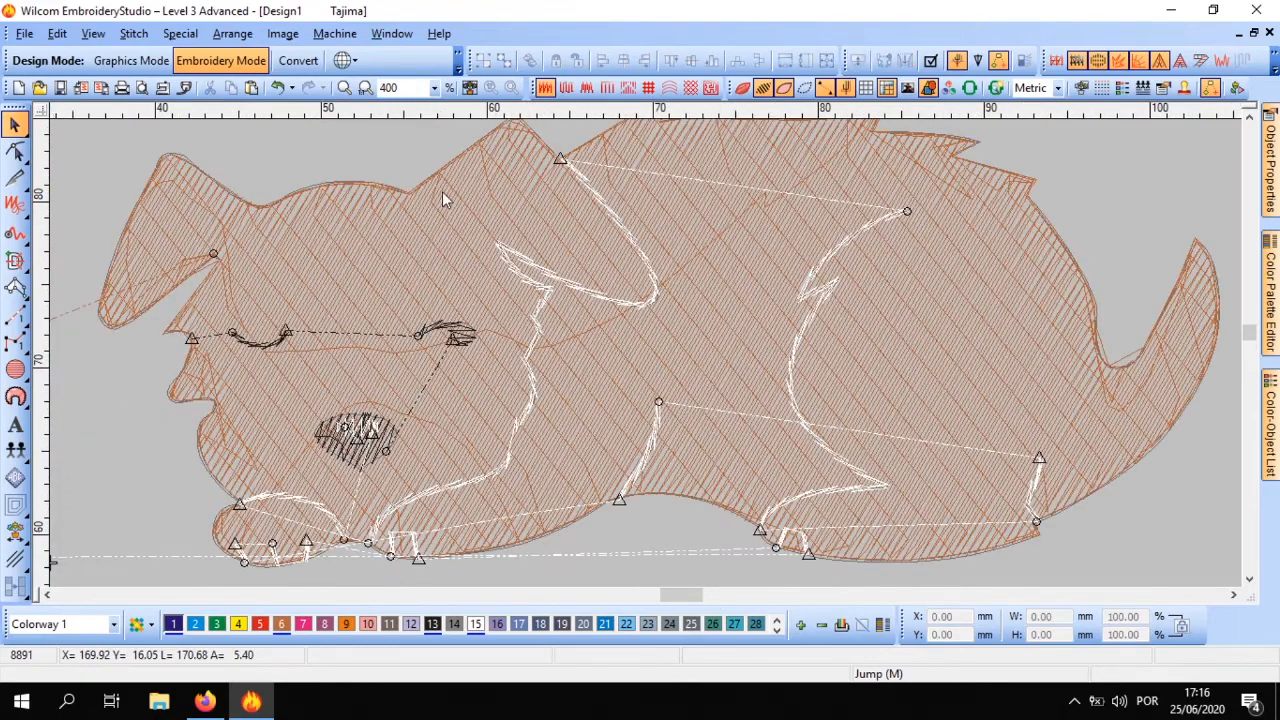
Turn on the realistic stitch view and look closely at the dog's fill and outlines around its ears and back
click(742, 88)
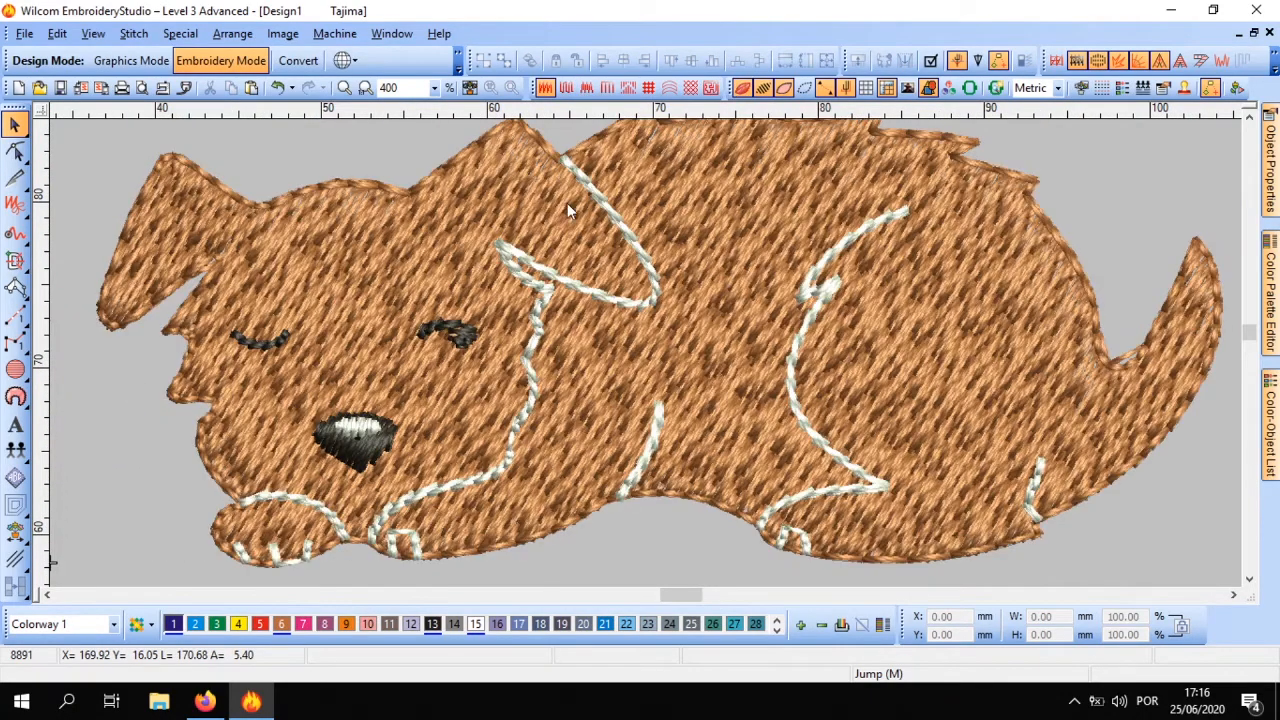
scroll(567, 203, down, 2)
scroll(628, 305, up, 2)
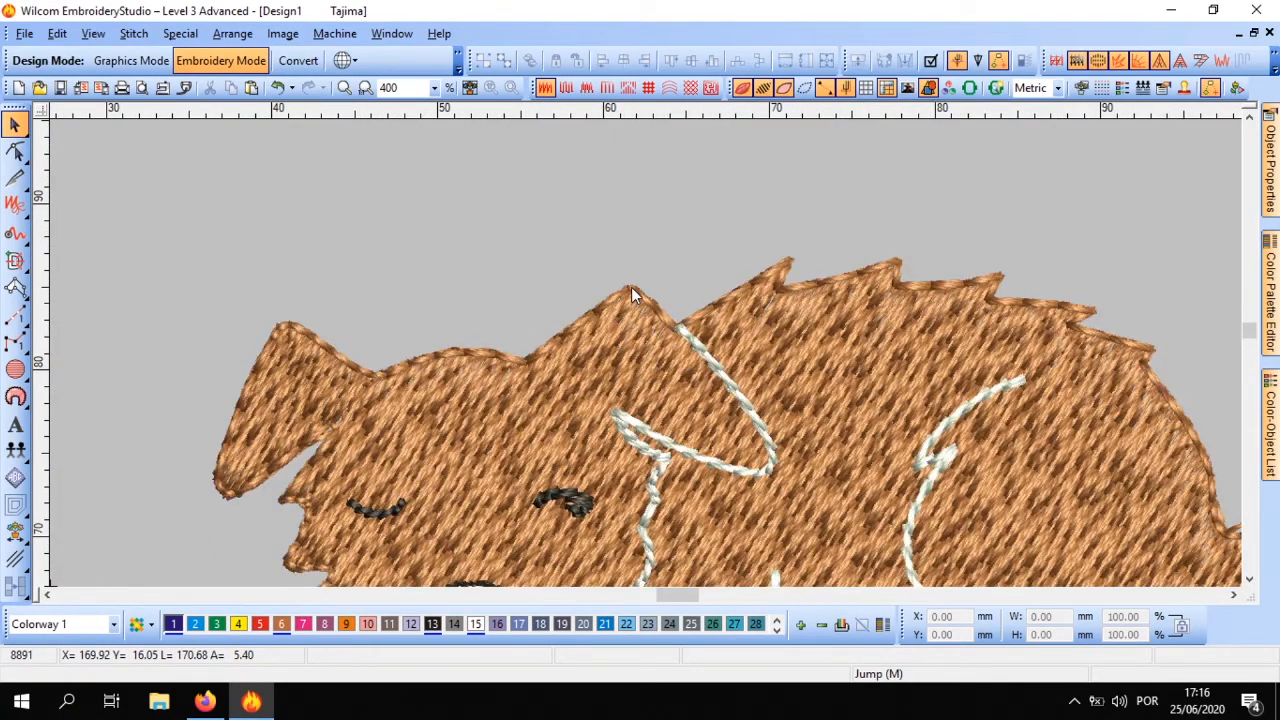
Try moving the dog's Triple Run outline away from its brown fill, and undo the move
click(632, 296)
drag(632, 296, 575, 188)
key(ctrl+z)
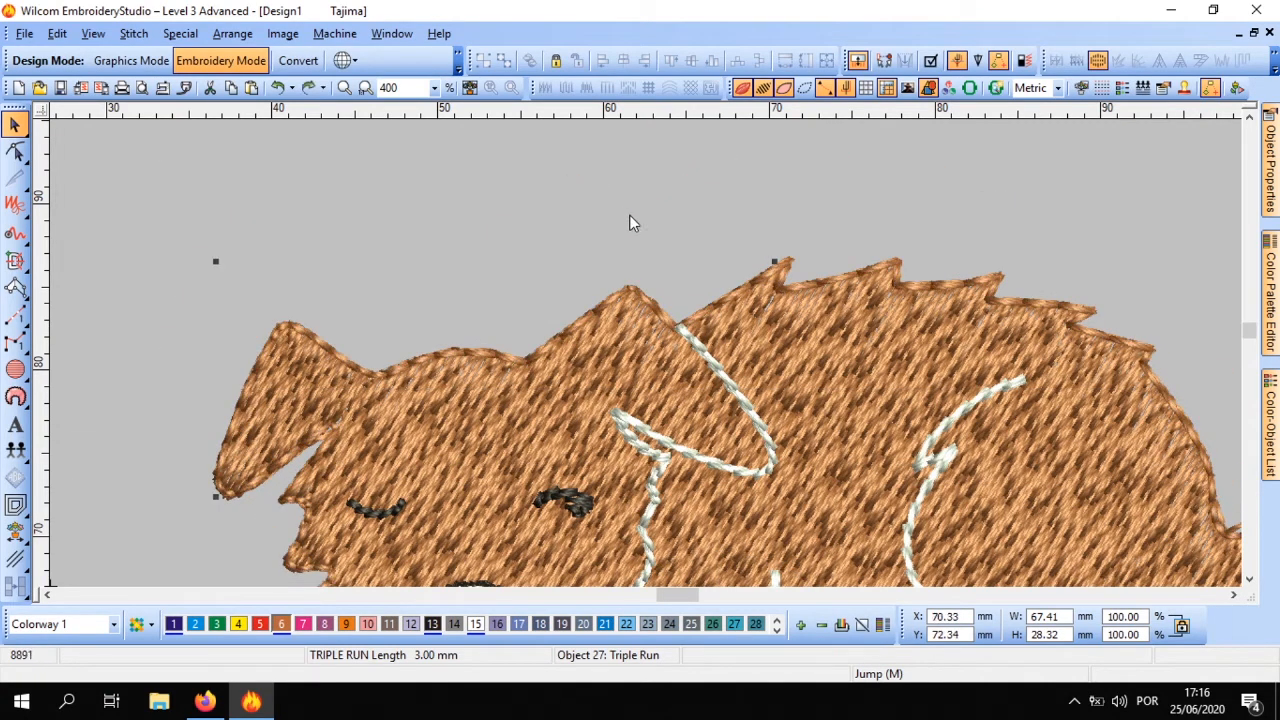
Look over the whole sleeping dog with its brown outline in place, and clear the selection
scroll(646, 358, down, 2)
scroll(645, 362, up, 1)
scroll(646, 360, up, 1)
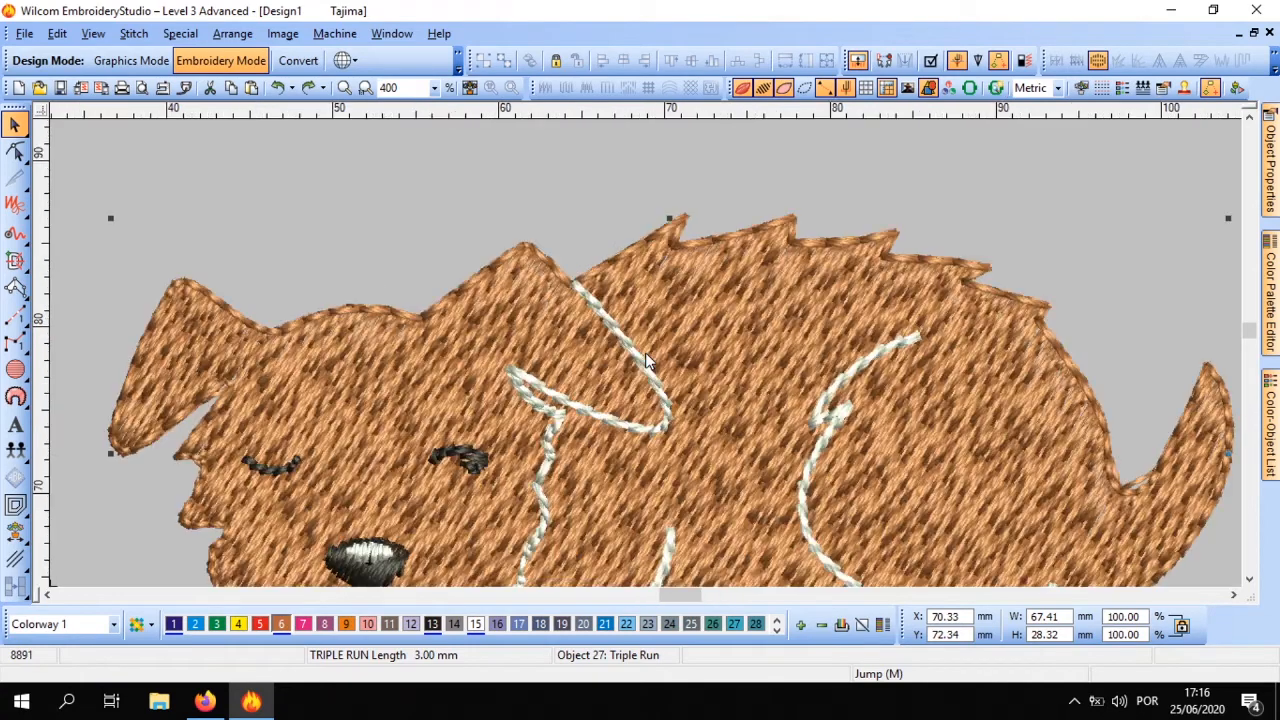
scroll(646, 360, down, 1)
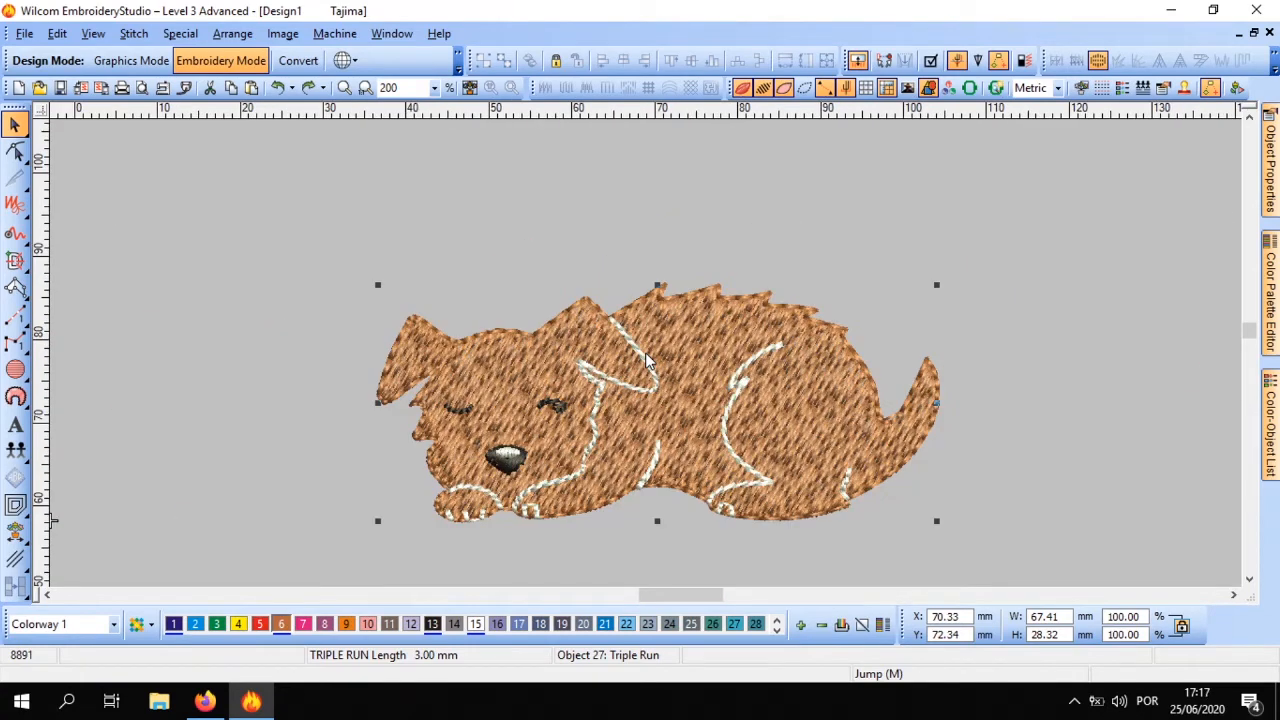
click(1019, 360)
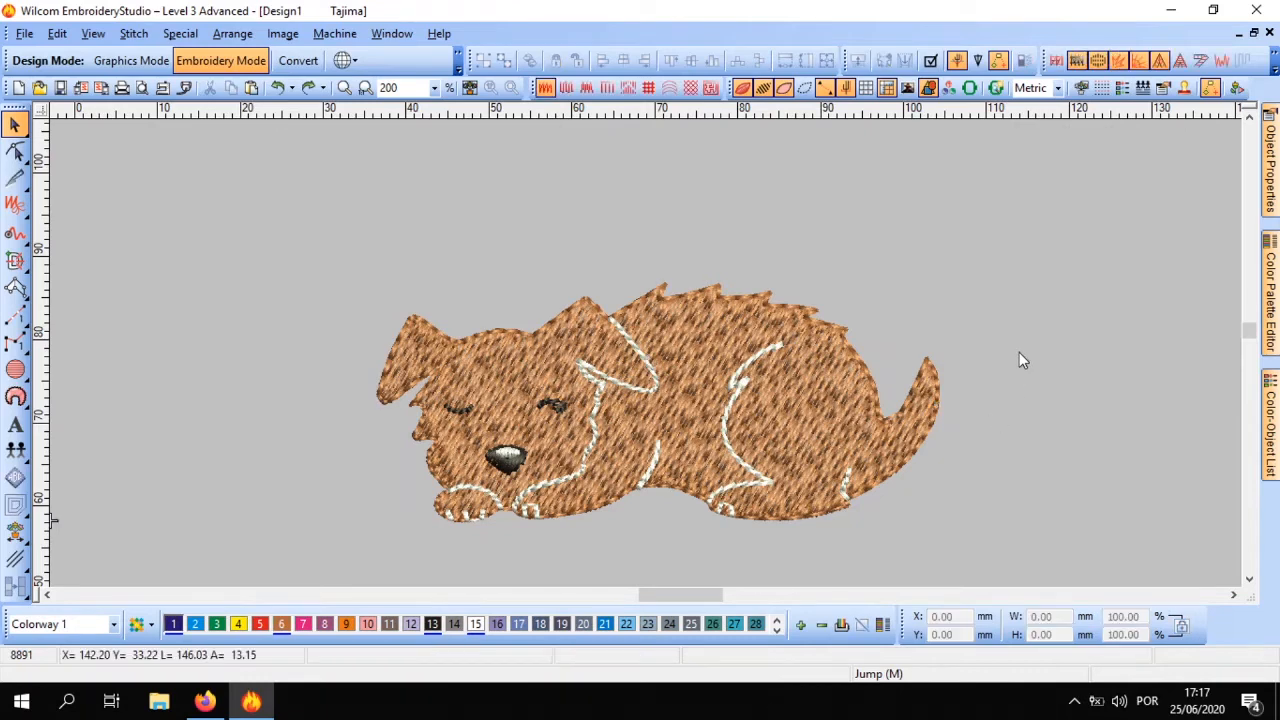
Move the dog's Triple Run outline off the brown fill, inspect the bare fill edges along the back, undo the move and clear the selection
drag(816, 312, 1120, 516)
scroll(735, 388, up, 1)
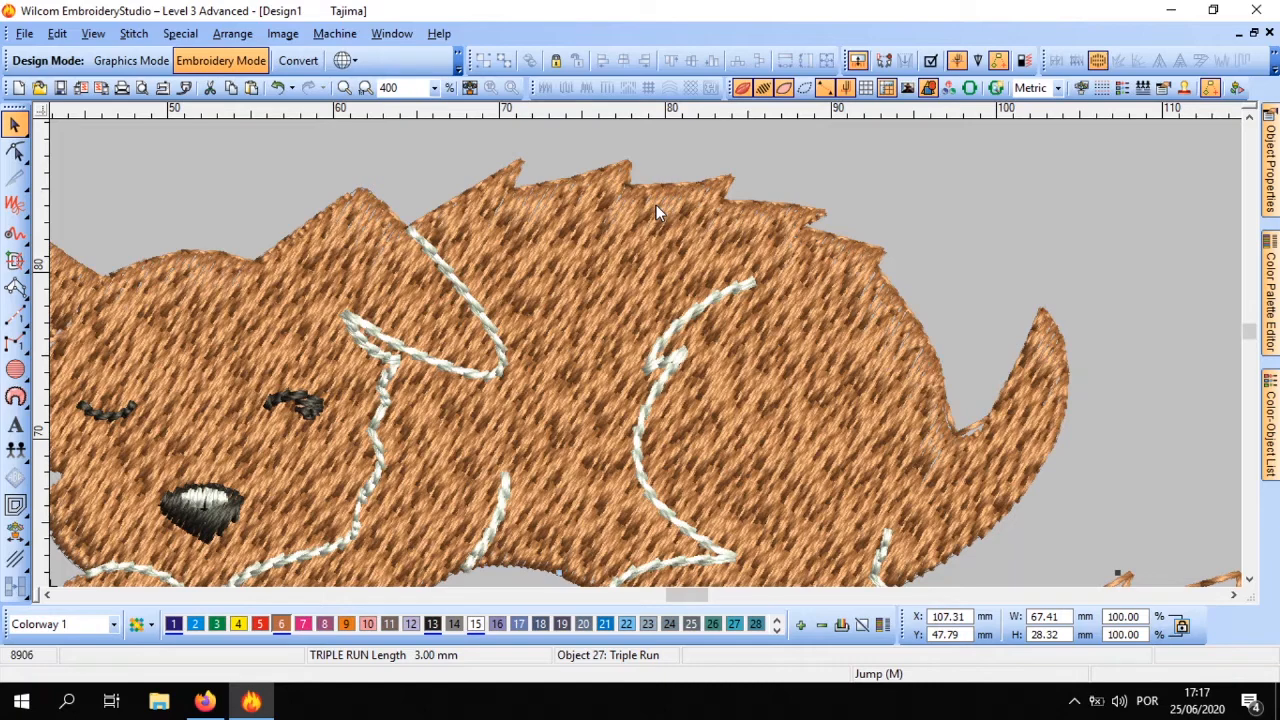
key(ctrl+z)
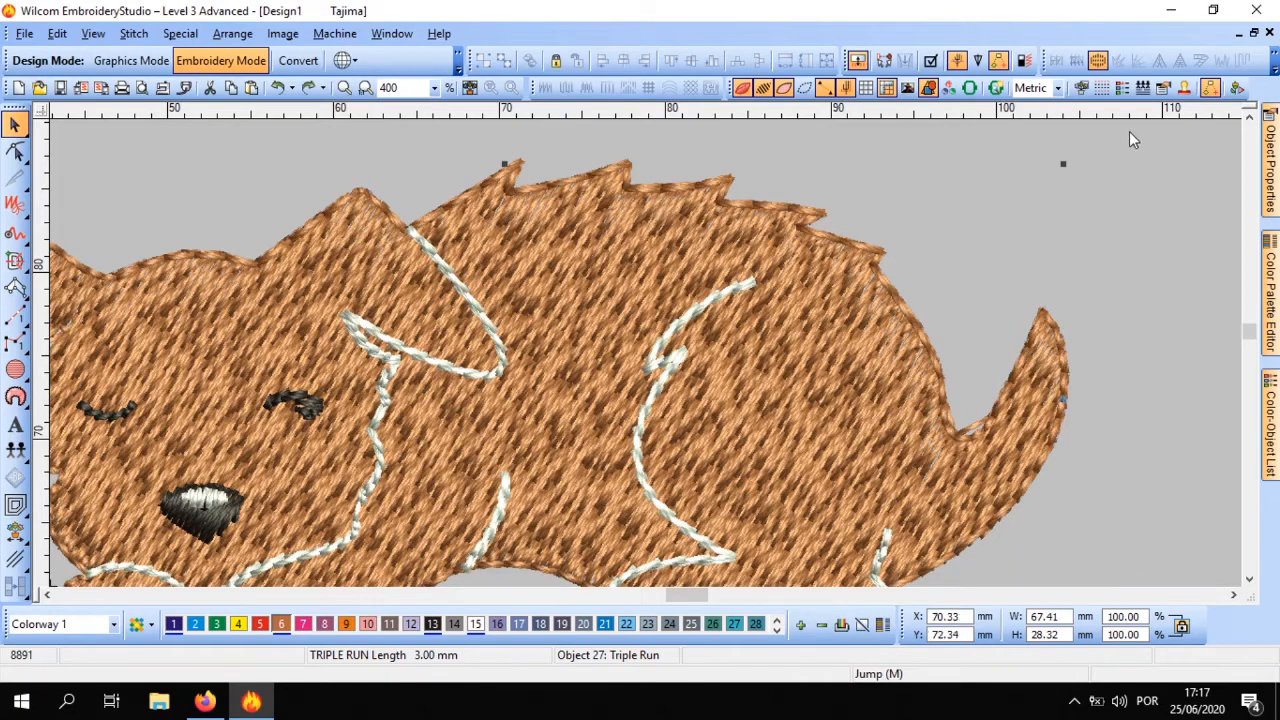
click(1117, 155)
Select all of the tentacle's run-stitch outlines to point them out, and clear the selection
click(773, 207)
drag(387, 120, 611, 455)
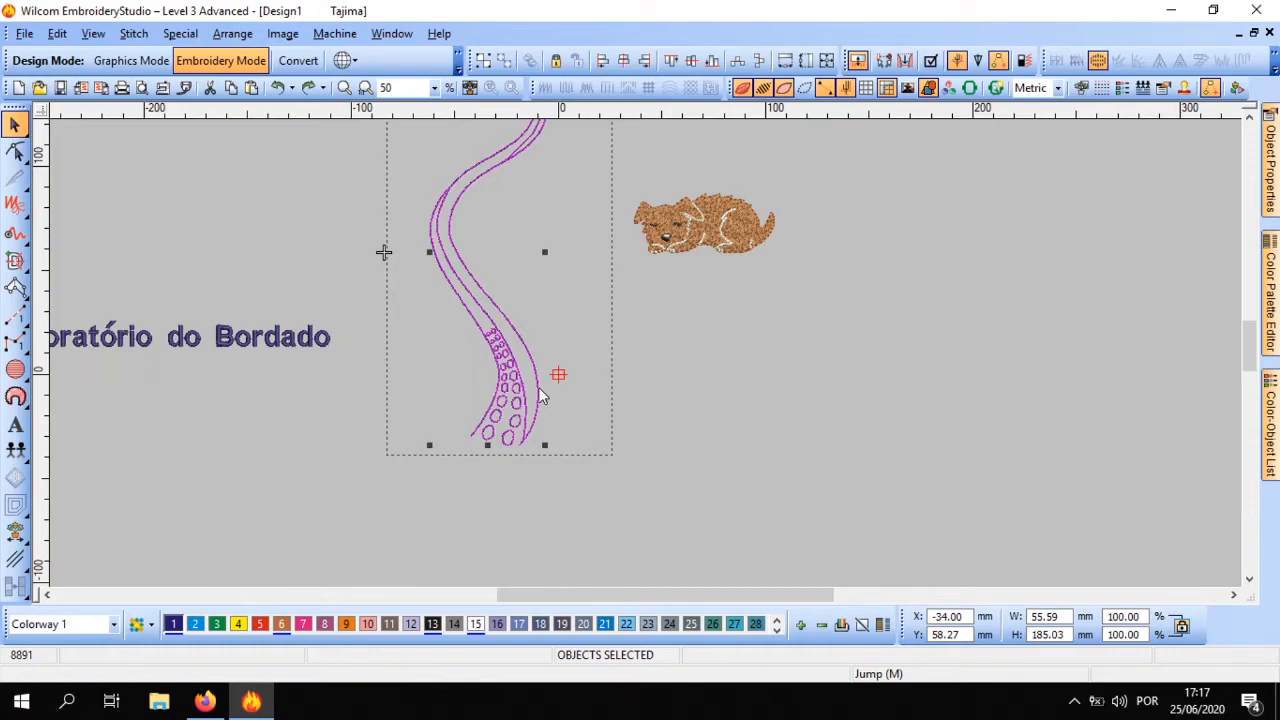
click(848, 425)
scroll(492, 362, up, 1)
scroll(645, 352, down, 1)
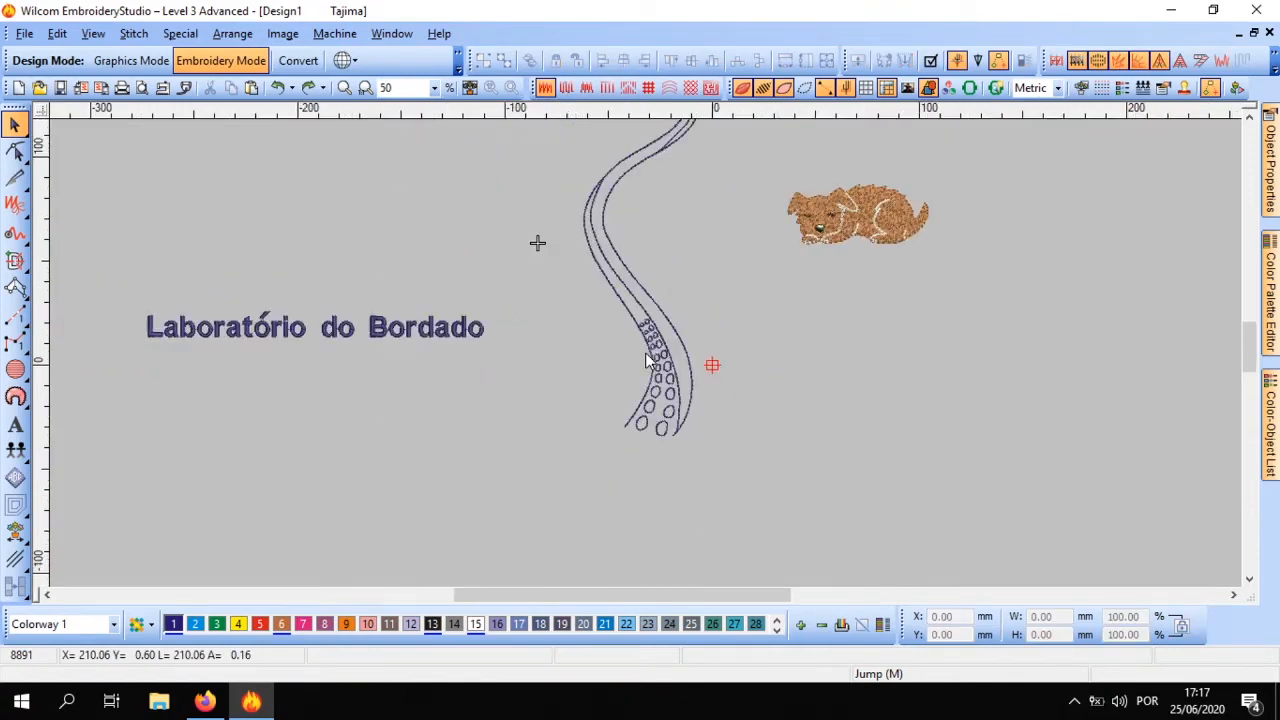
scroll(645, 352, up, 1)
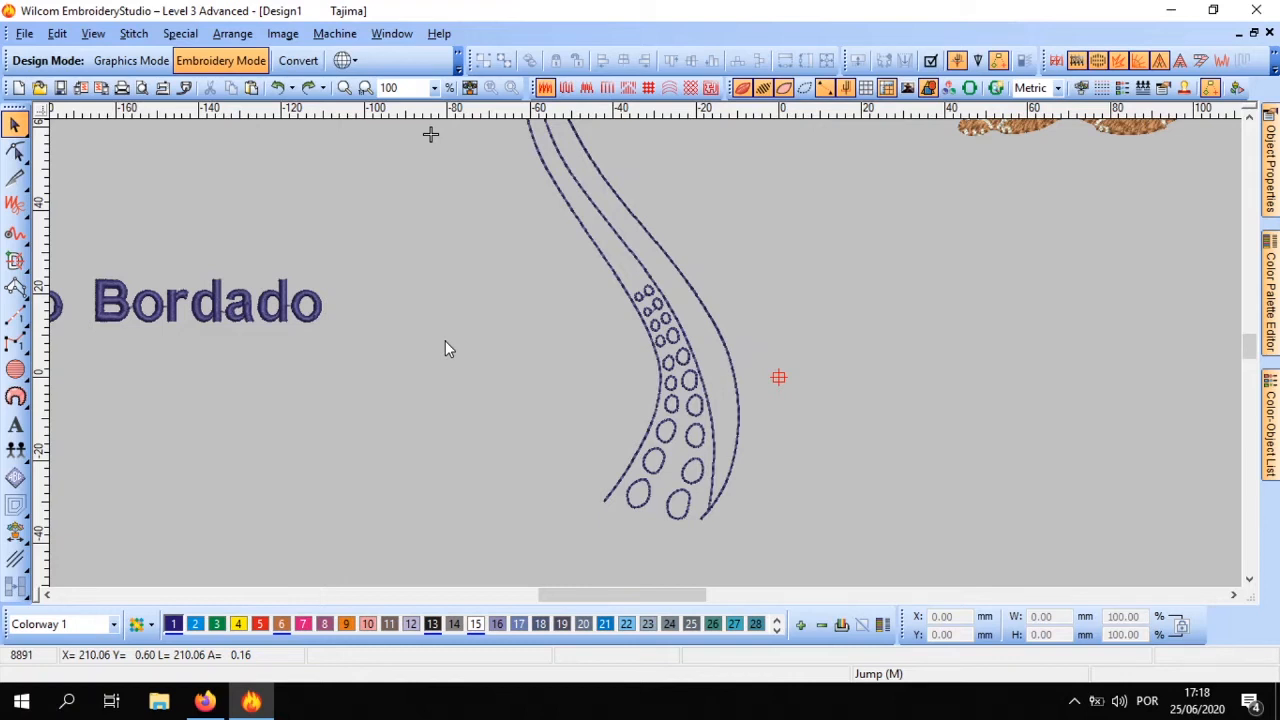
key(shift+z)
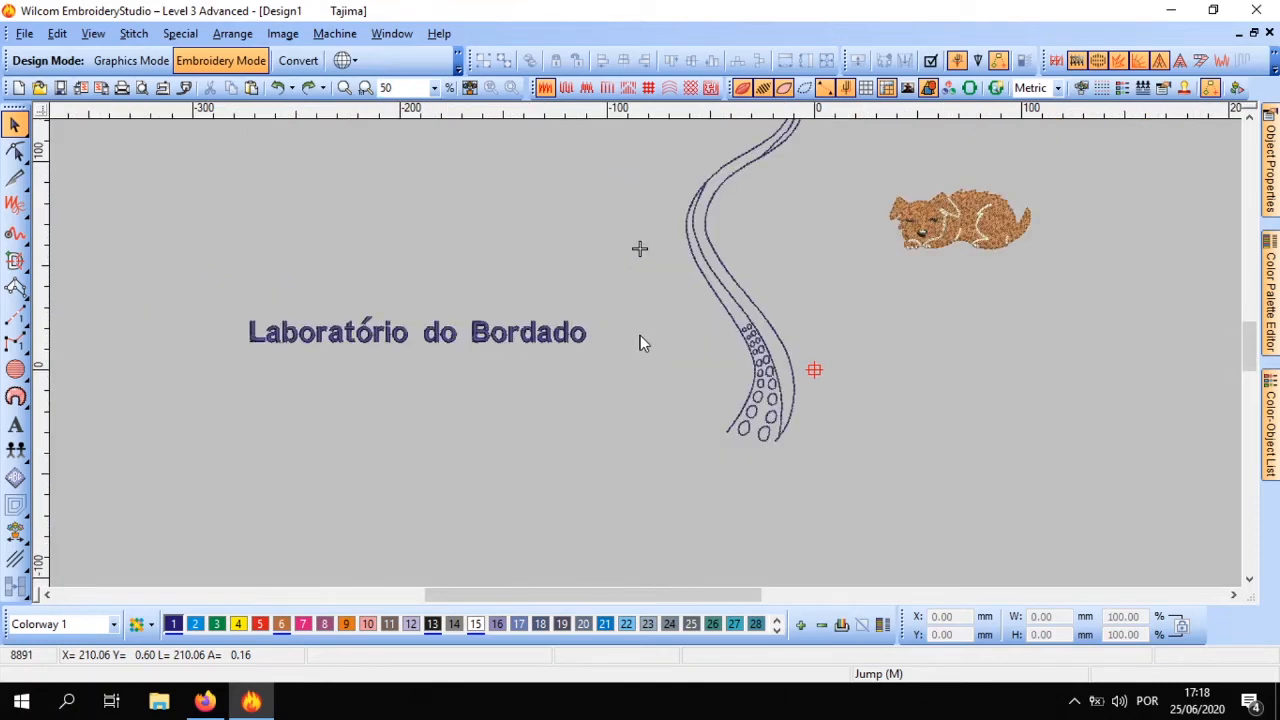
key(z)
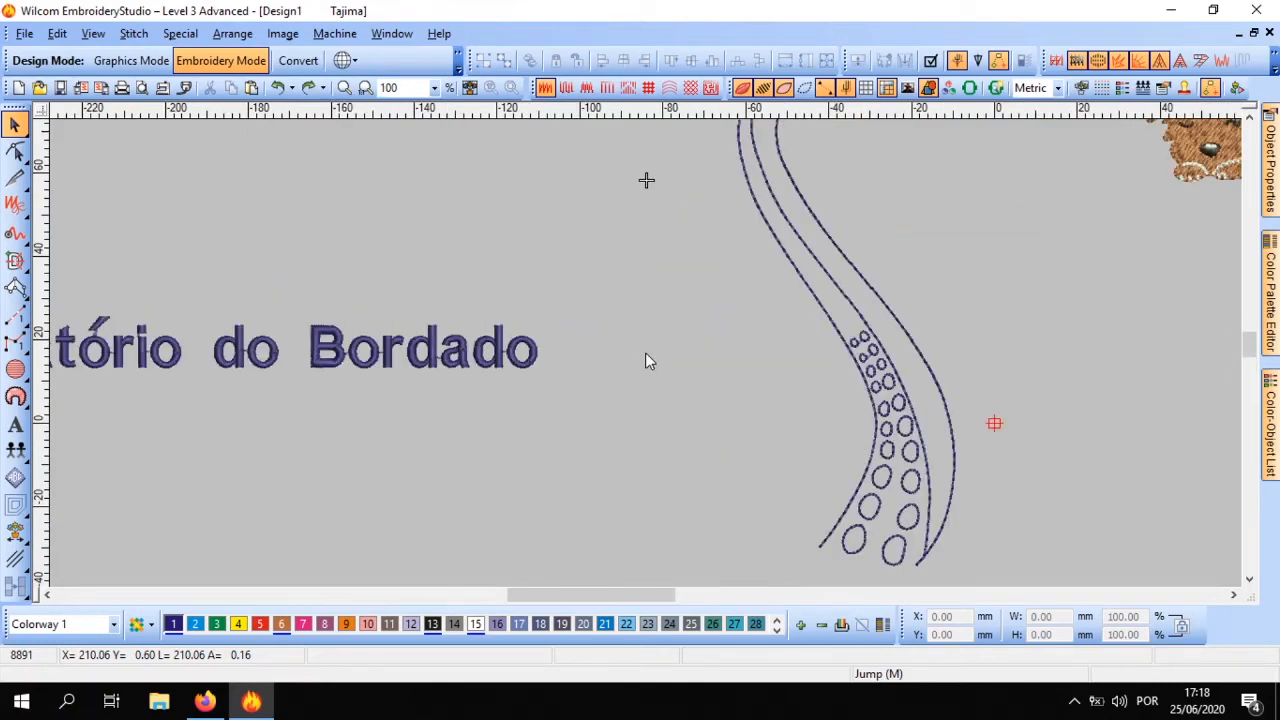